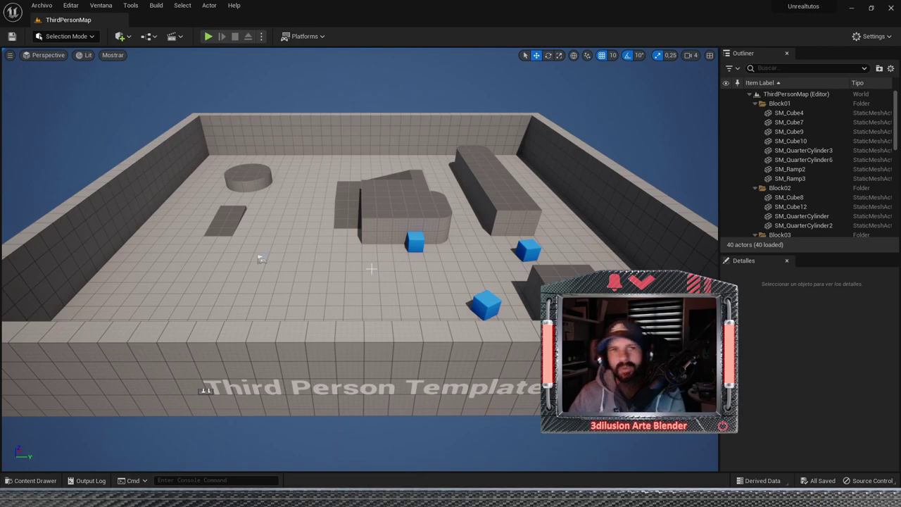
- Add a sphere to the level from Quick Add > Shapes
click(126, 37)
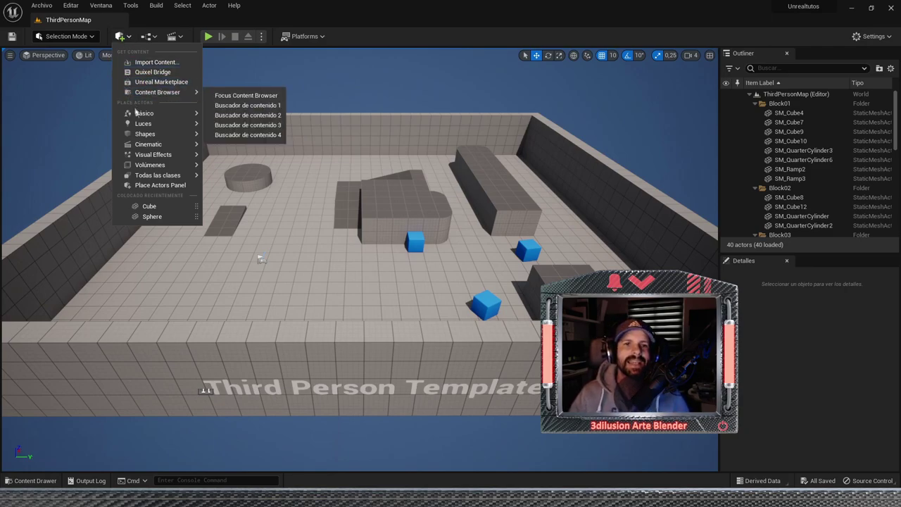
mouse_move(146, 135)
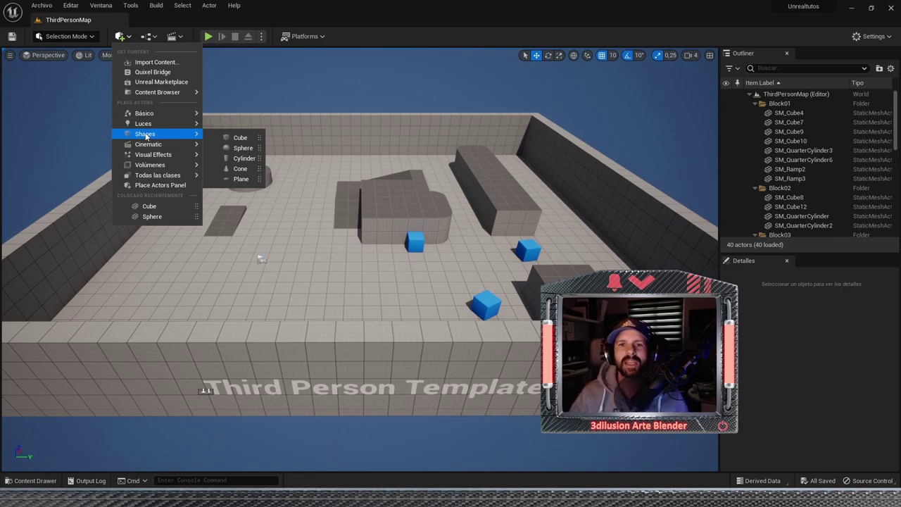
click(242, 148)
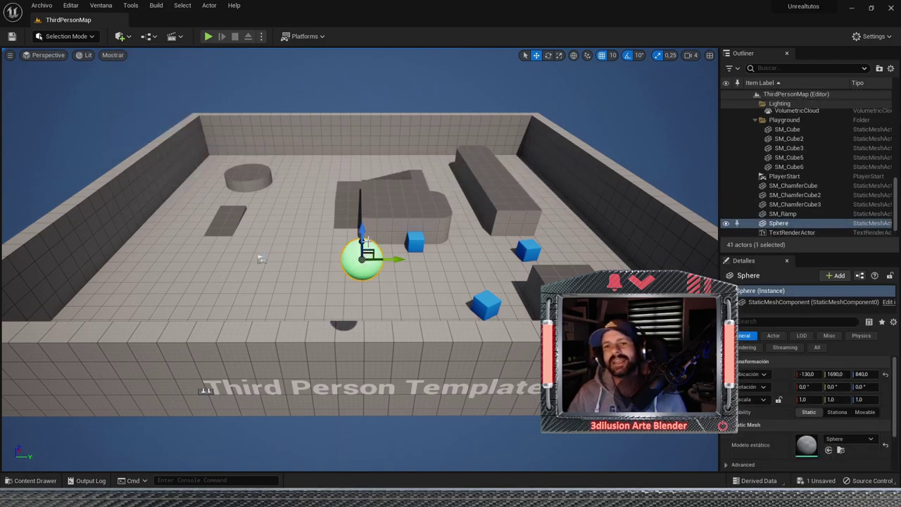
- Slide the sphere along X near the blue cubes and drop it to the floor at 940, 1690, 40
middle_drag(366, 241, 325, 251)
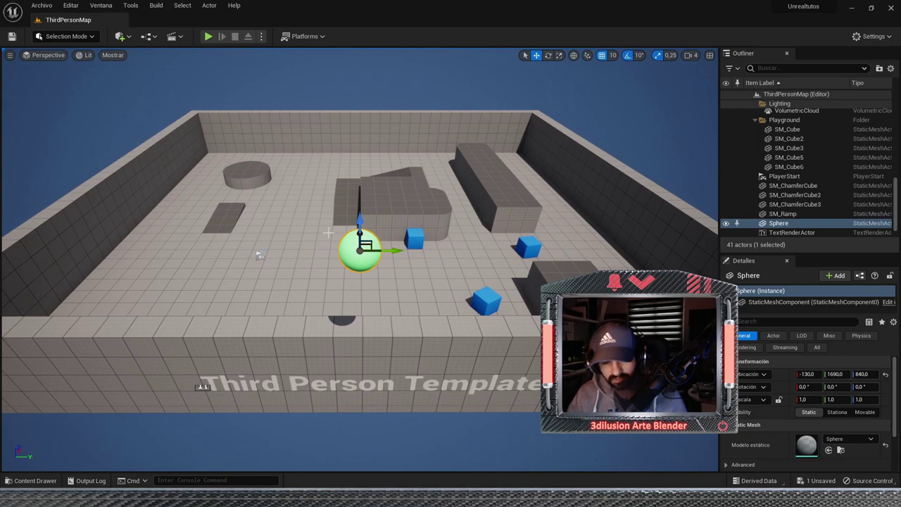
alt+drag(328, 232, 322, 207)
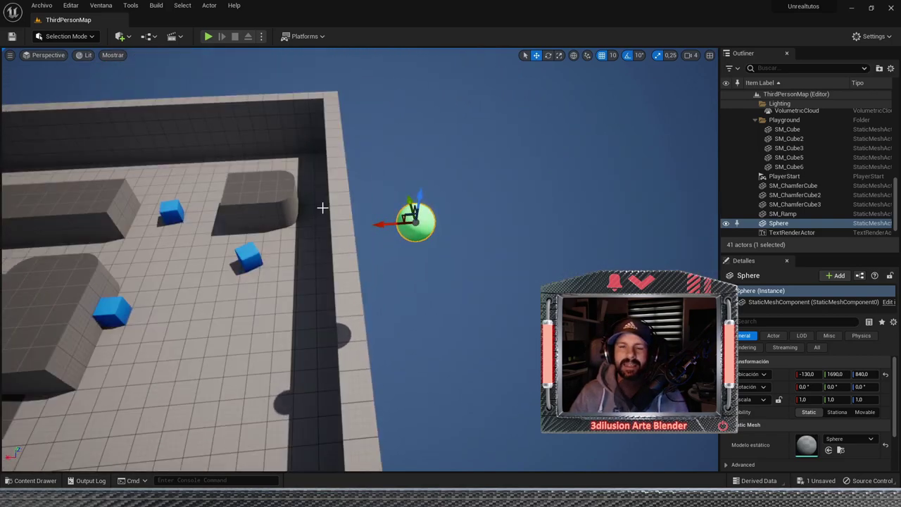
mouse_move(386, 223)
mouse_down()
mouse_move(172, 227)
mouse_move(259, 357)
mouse_move(122, 363)
mouse_up()
mouse_move(259, 339)
alt+mouse_down()
mouse_move(82, 410)
mouse_move(221, 255)
alt+mouse_up()
key(End)
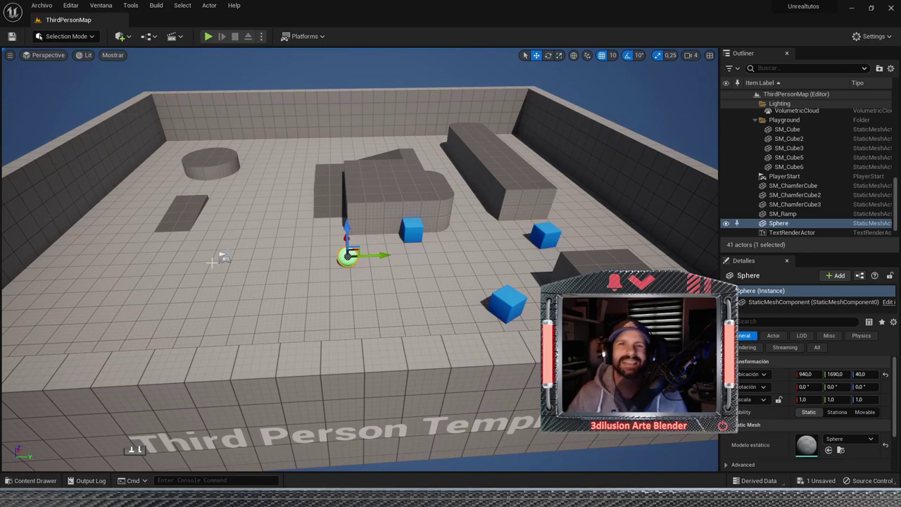
scroll(259, 283, down, 1)
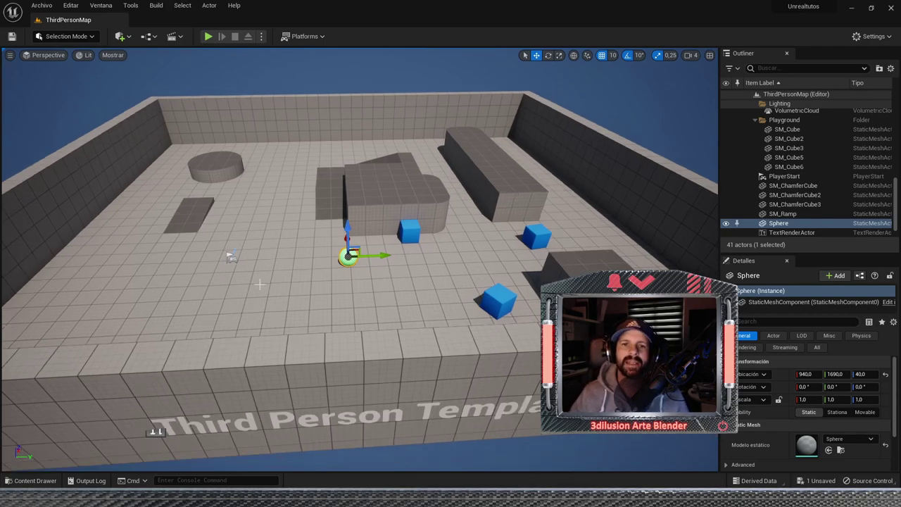
scroll(259, 284, up, 1)
scroll(301, 301, up, 1)
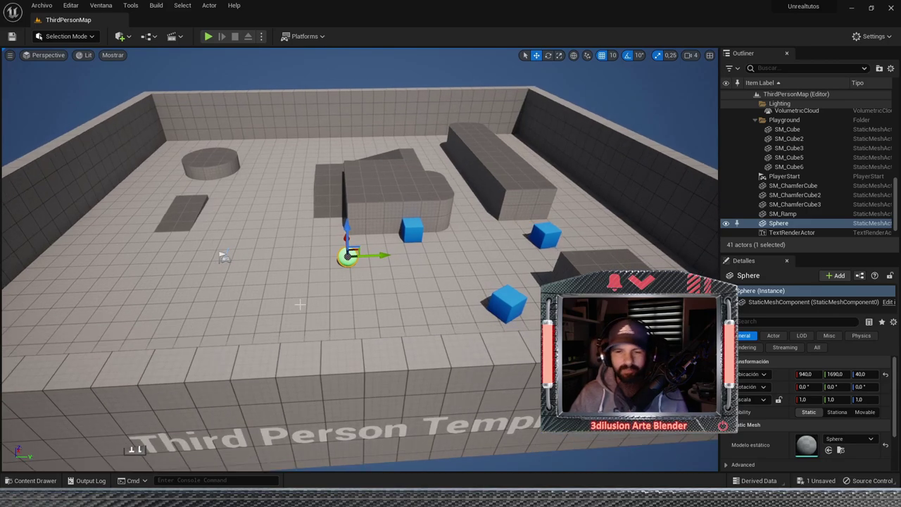
scroll(301, 301, up, 2)
scroll(303, 306, down, 2)
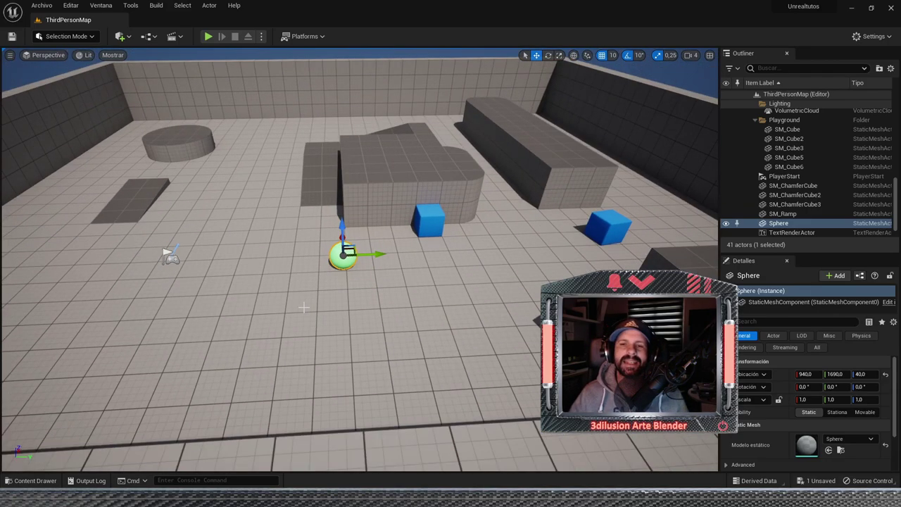
scroll(303, 307, down, 1)
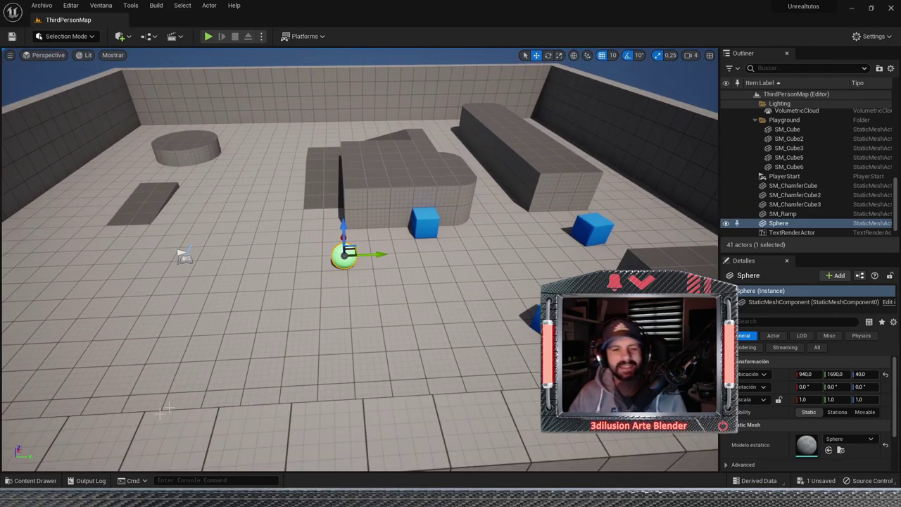
- In the Content Drawer, create a mis_texturas folder under Content and open it
click(28, 481)
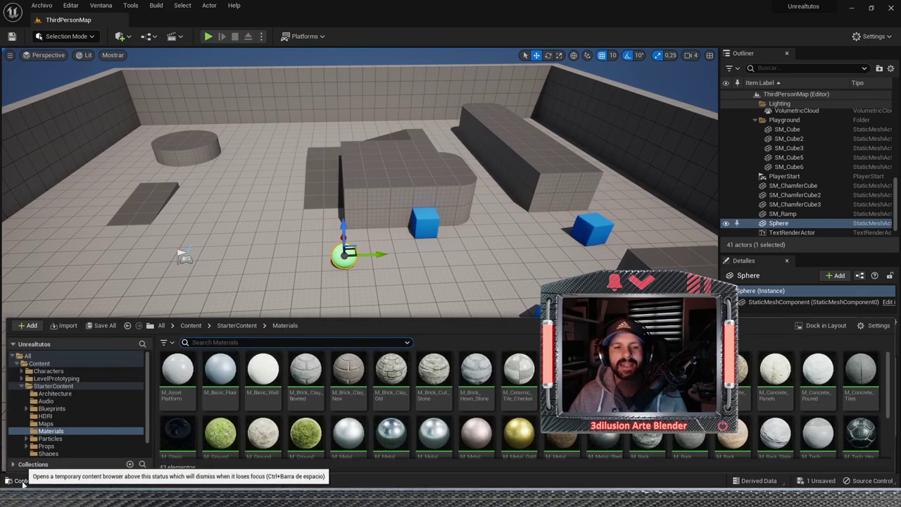
click(40, 365)
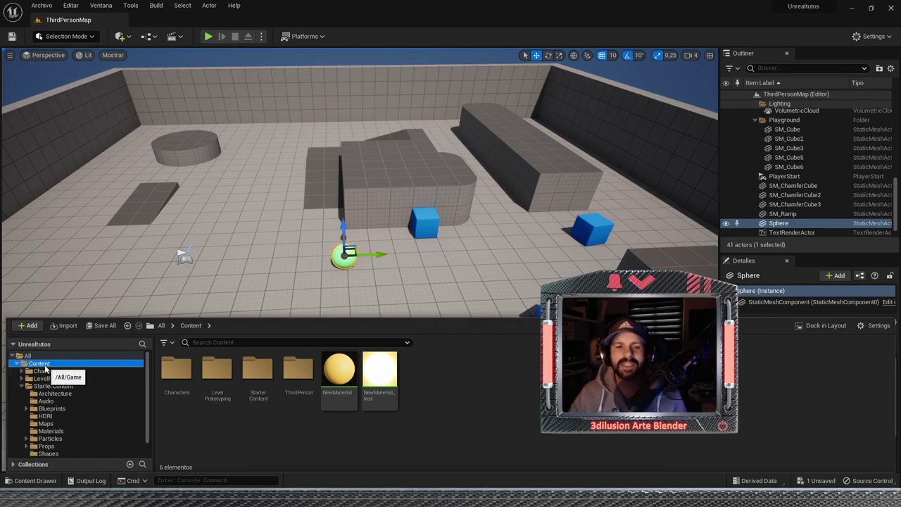
right_click(442, 365)
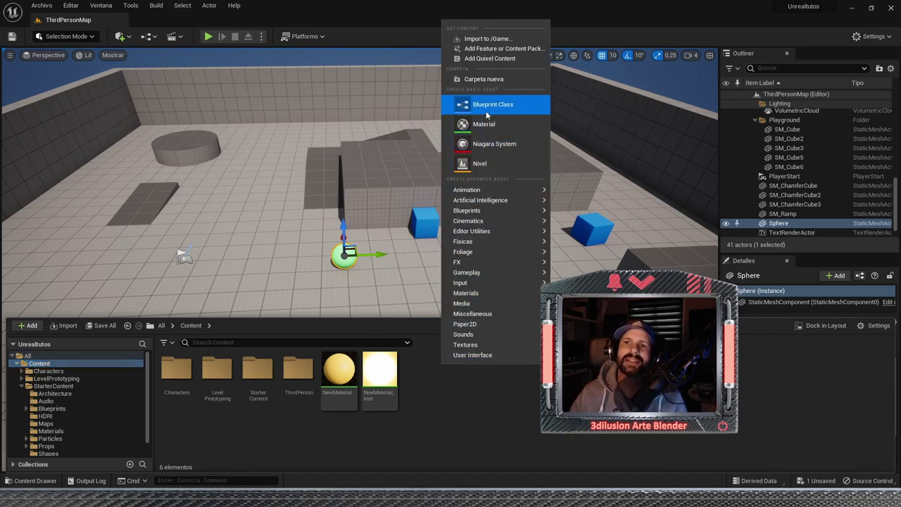
click(484, 79)
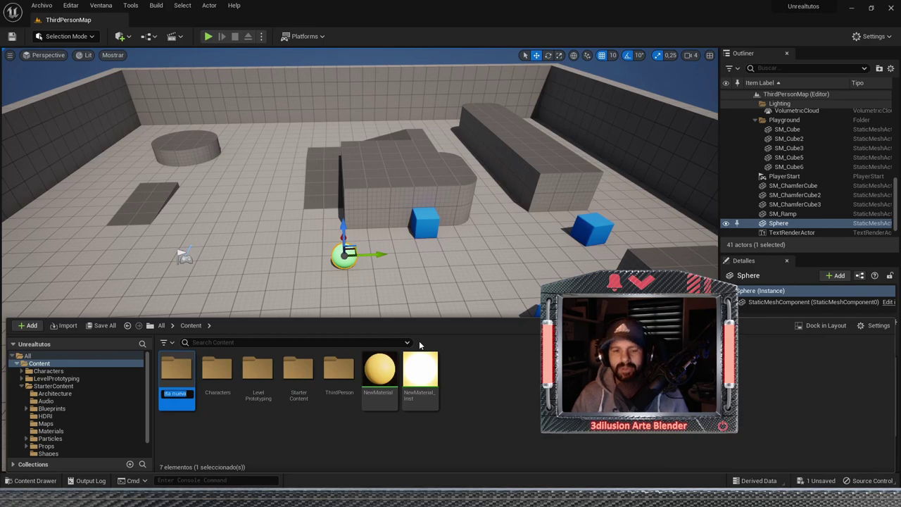
text(m)
text(_)
text(exturas)
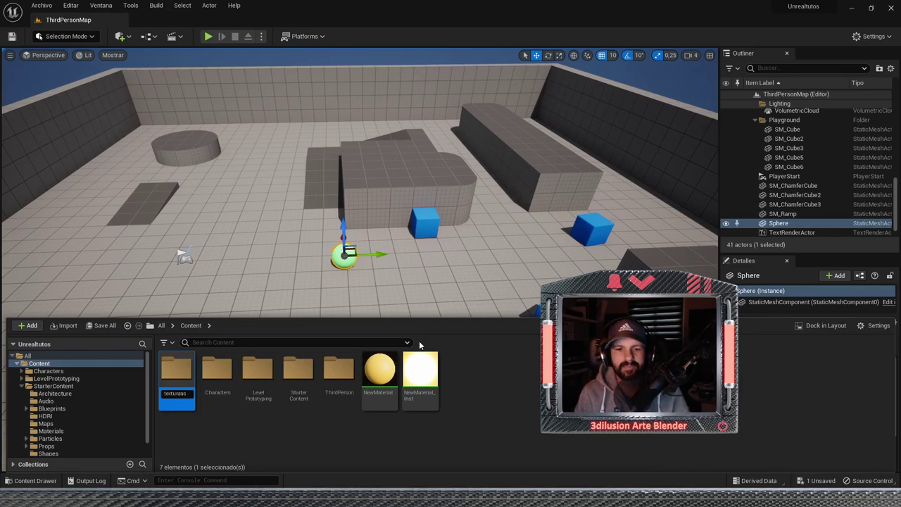
key(Return)
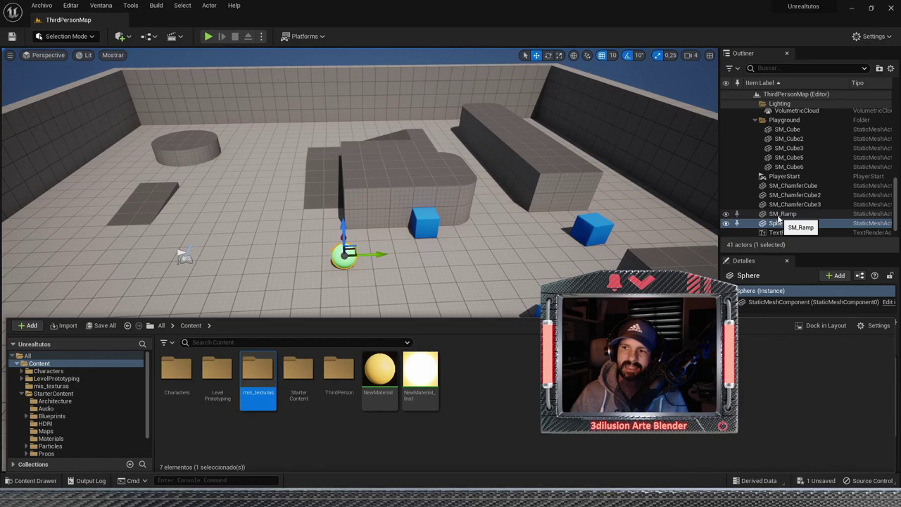
double_click(271, 373)
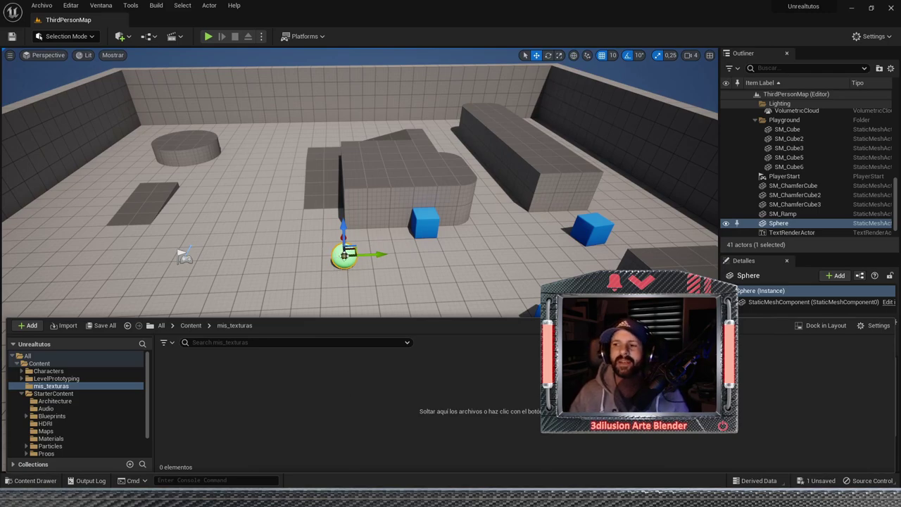
- Create a material named emision in mis_texturas and open it
right_click(257, 373)
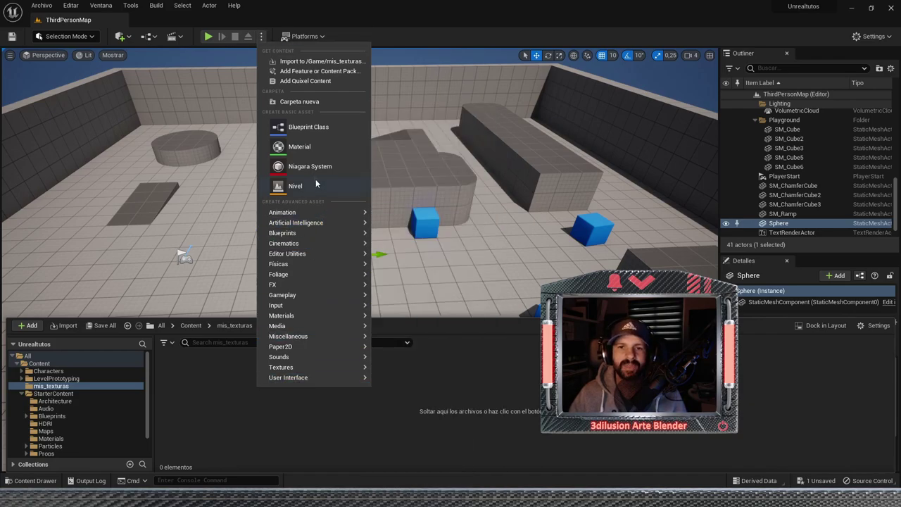
click(298, 148)
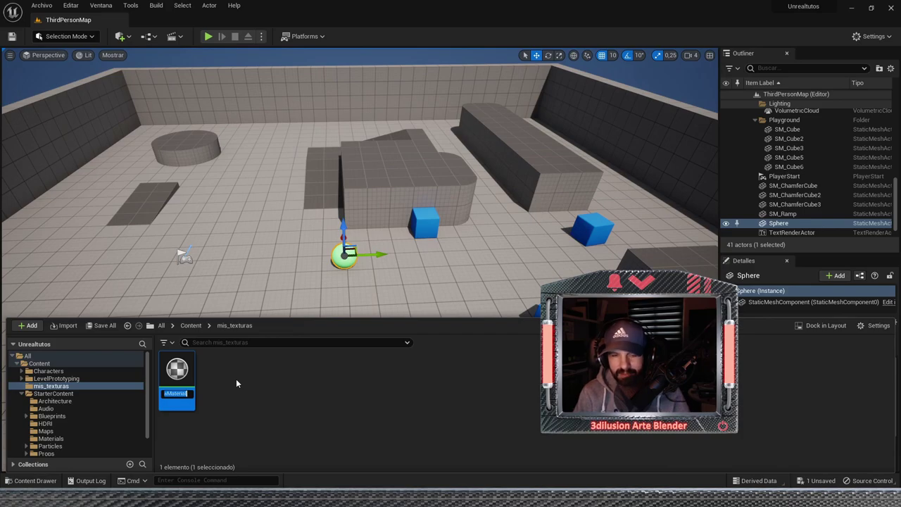
text(emision)
key(Return)
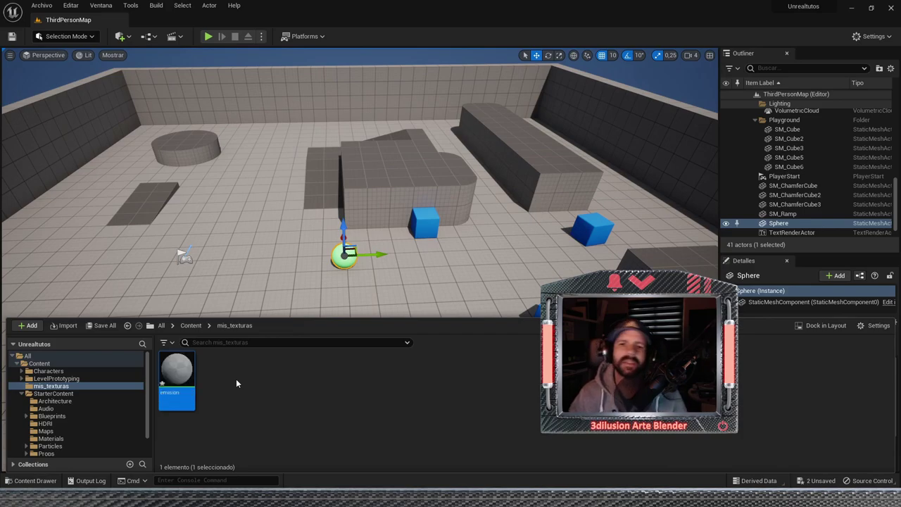
mouse_move(175, 371)
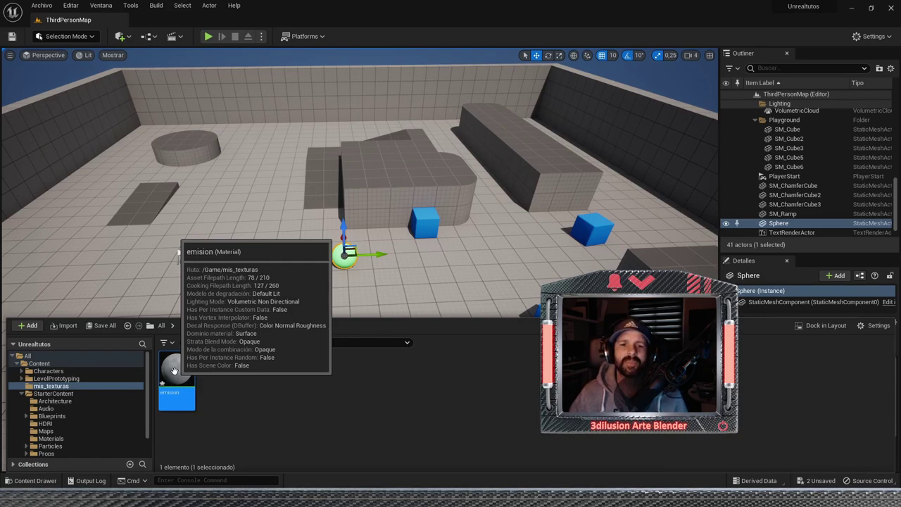
double_click(175, 371)
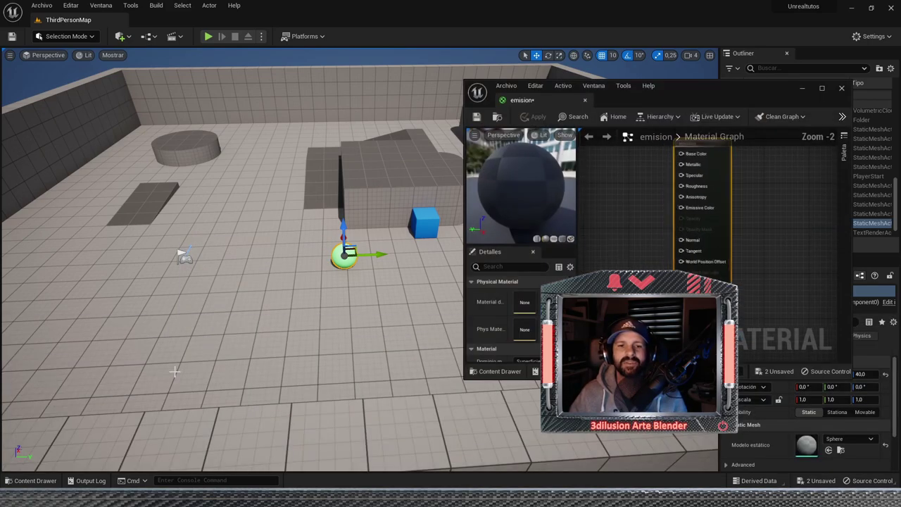
- Dock the material editor beside ThirdPersonMap and move the output node right and down
drag(668, 99, 603, 79)
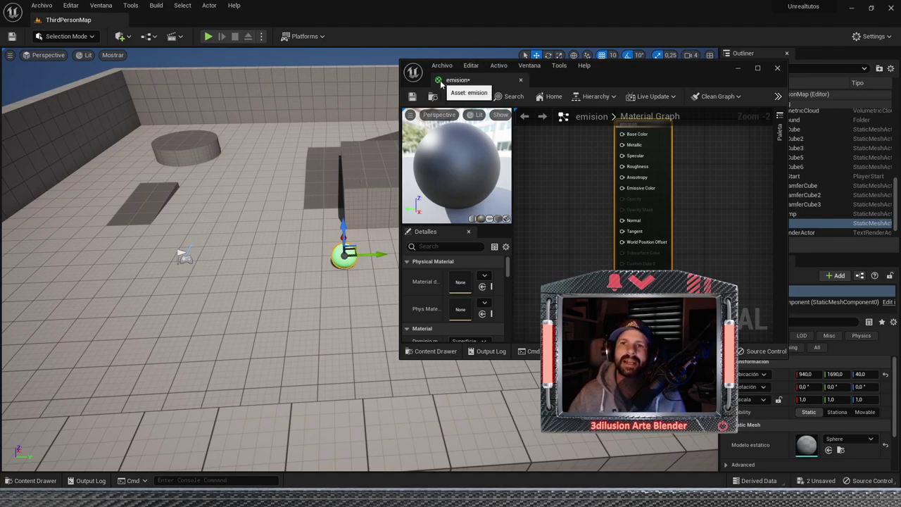
drag(449, 80, 153, 23)
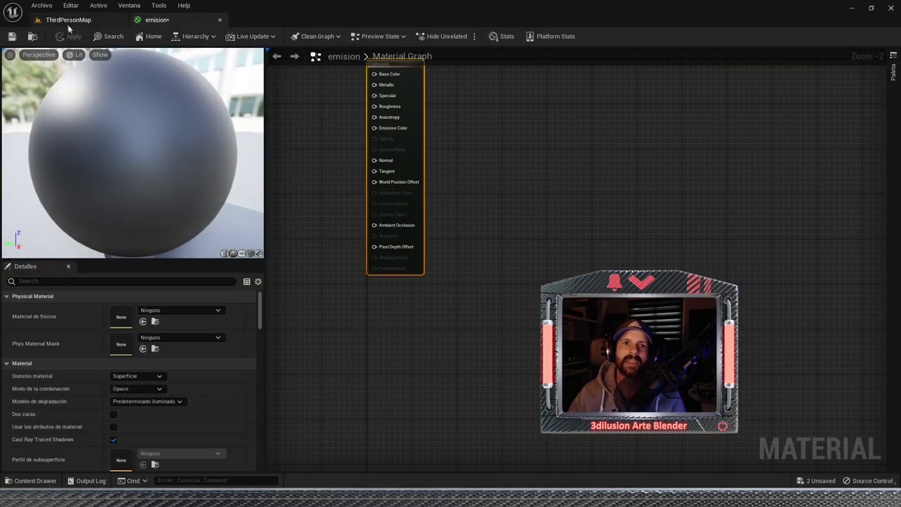
click(68, 21)
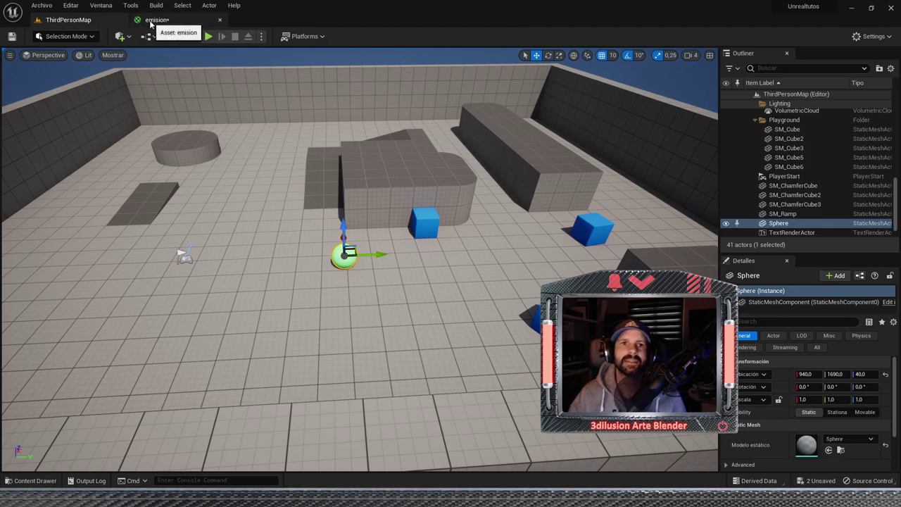
click(150, 21)
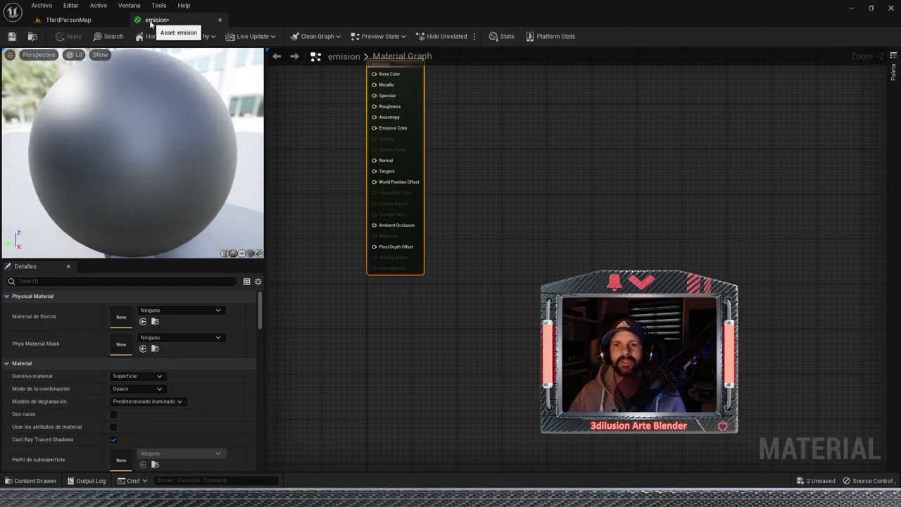
mouse_move(418, 81)
mouse_down()
mouse_move(542, 146)
mouse_move(638, 146)
mouse_up()
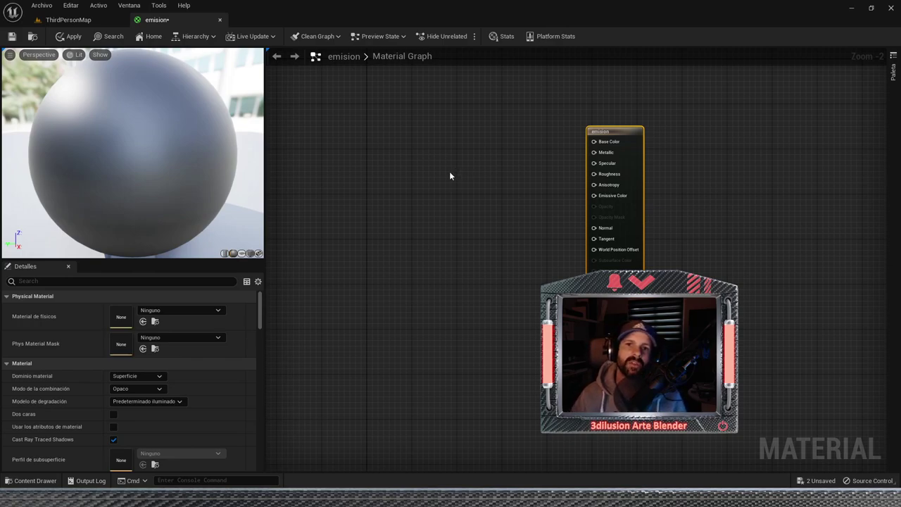
- Add a black 0,0,0 Constant3Vector node and wire it into the emision Base Color
click(393, 222)
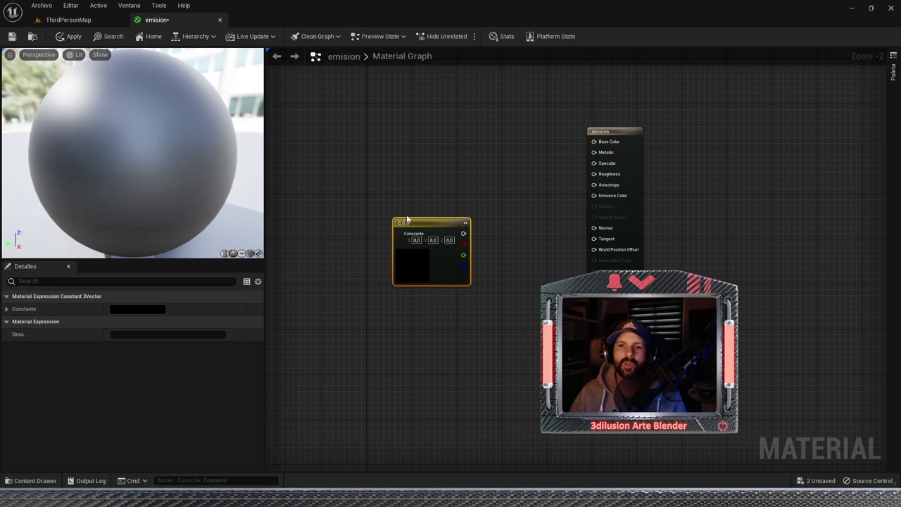
drag(406, 219, 392, 100)
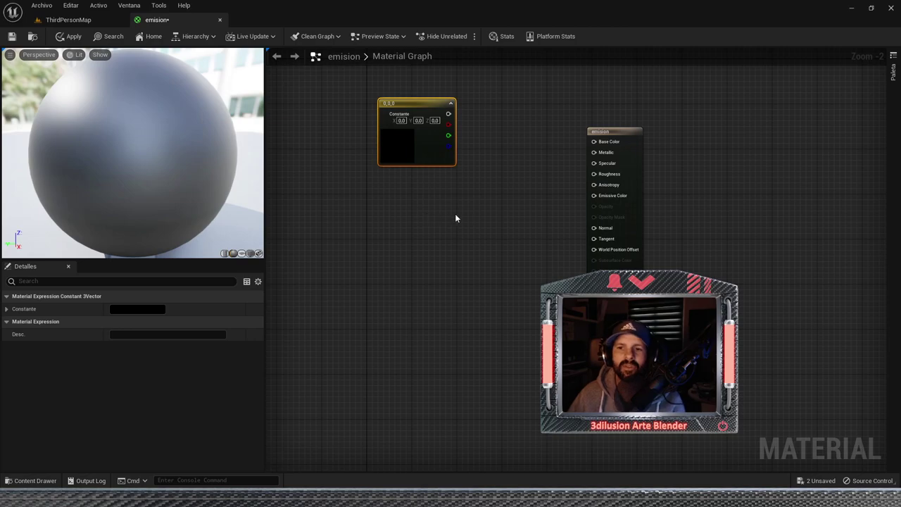
right_click(454, 214)
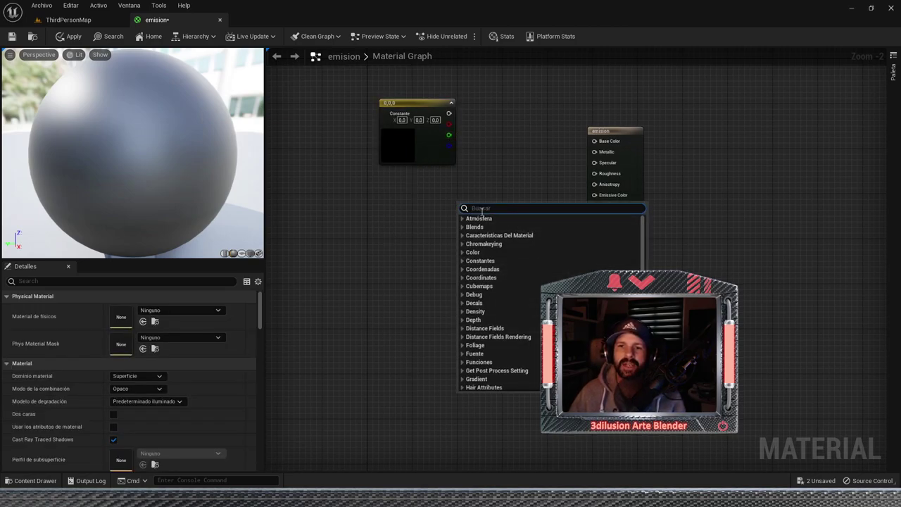
click(462, 261)
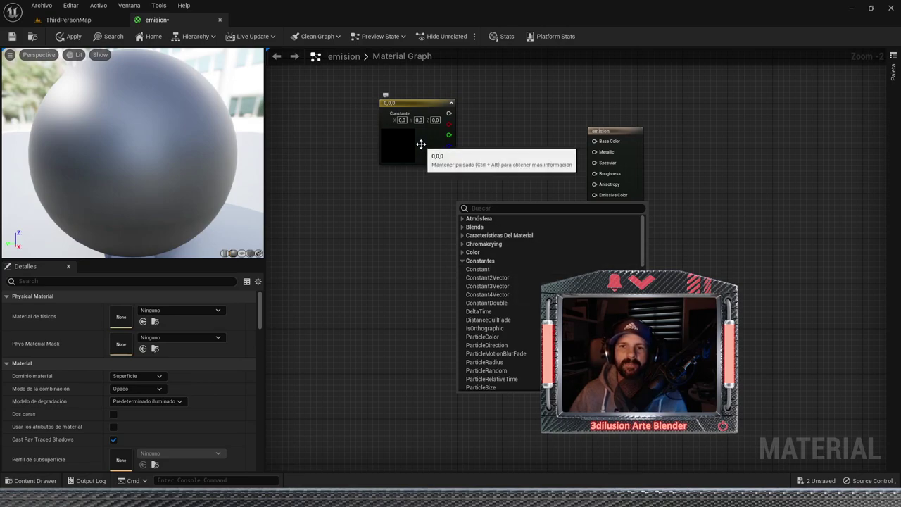
click(409, 250)
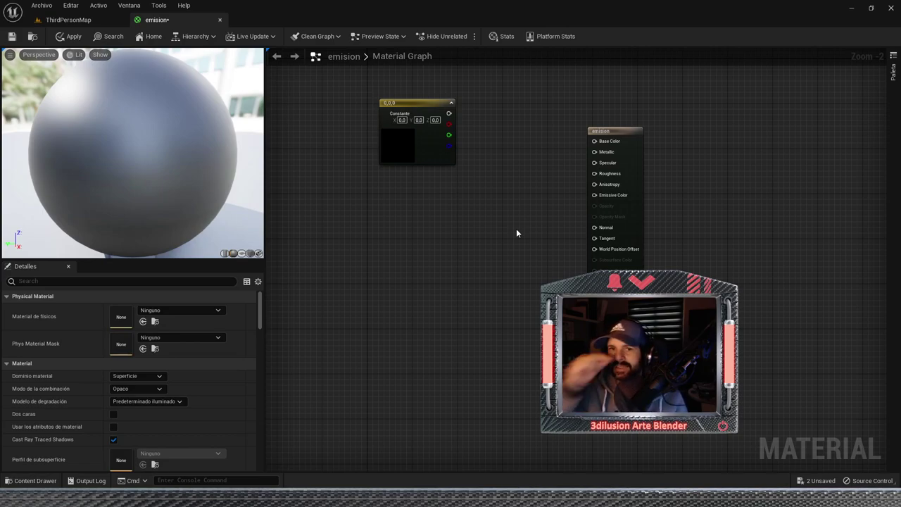
mouse_move(449, 114)
mouse_down()
mouse_move(579, 152)
mouse_move(596, 143)
mouse_up()
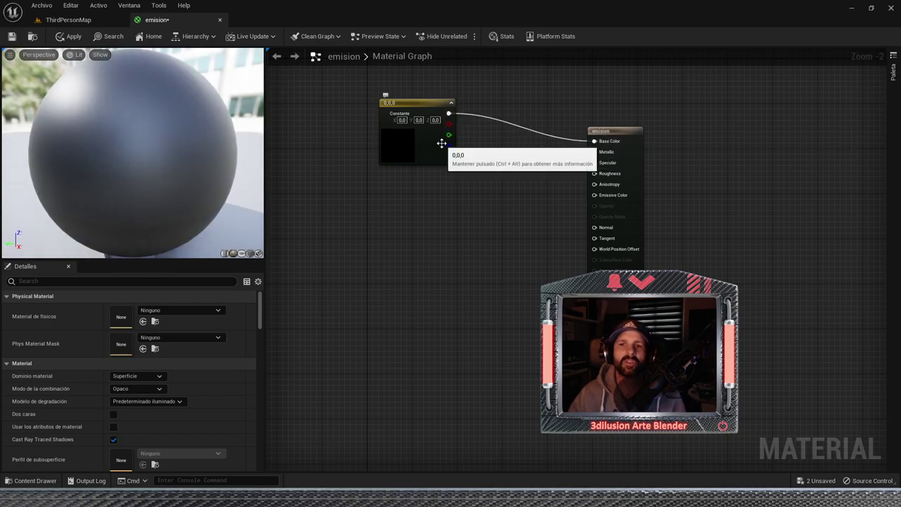
- Set the Constant3Vector colour to a saturated yellow (0.87, 0.769, 0.0)
double_click(406, 149)
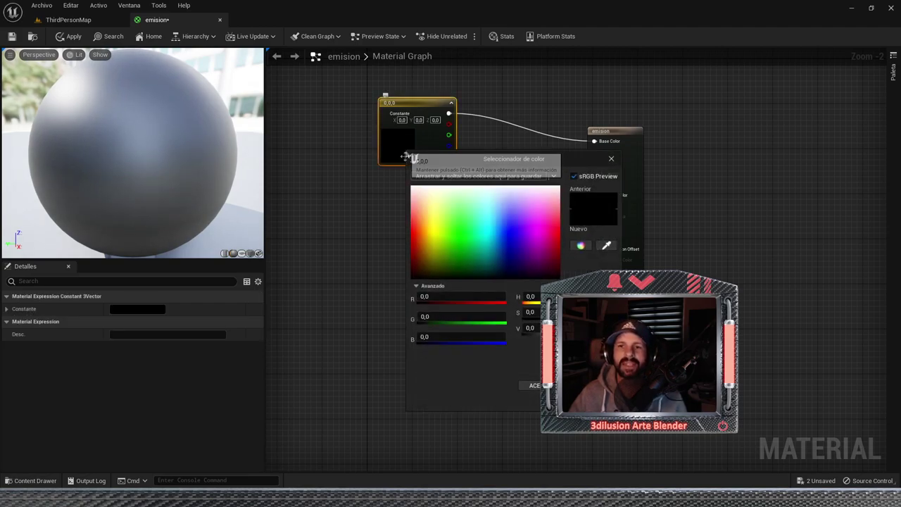
click(483, 213)
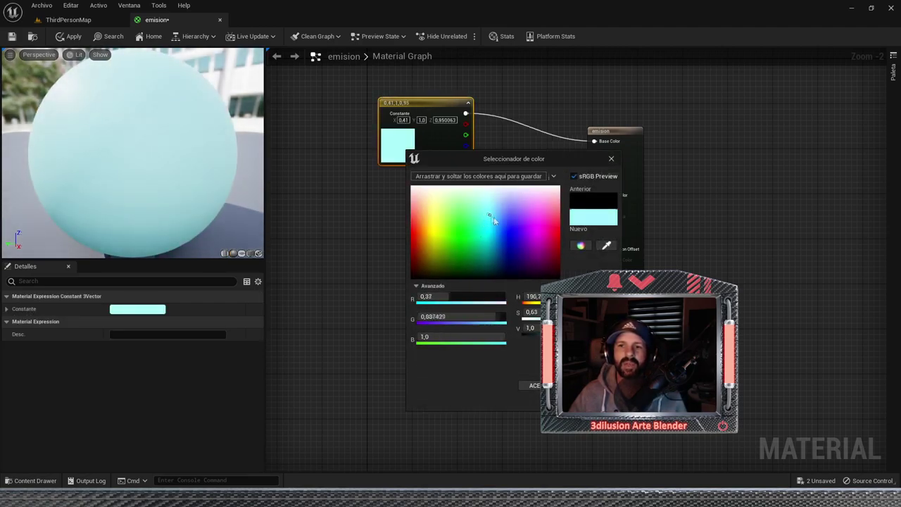
click(510, 231)
click(533, 204)
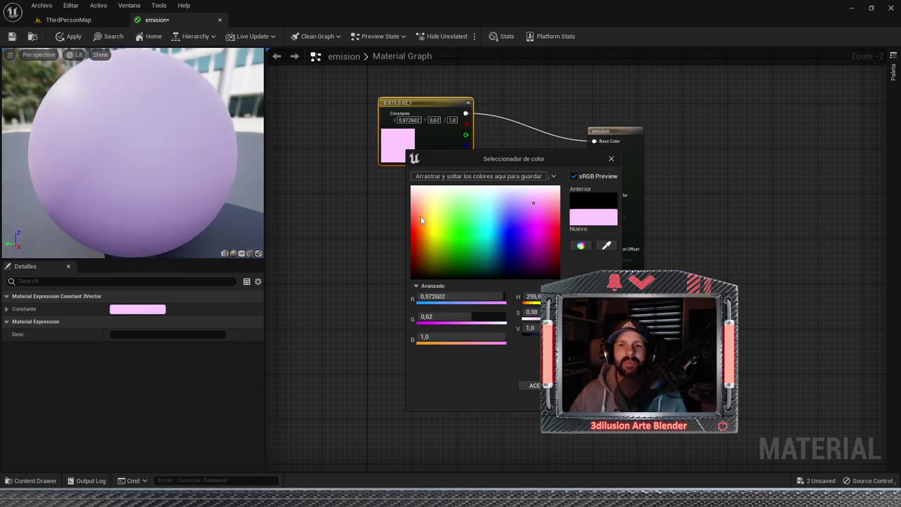
click(432, 208)
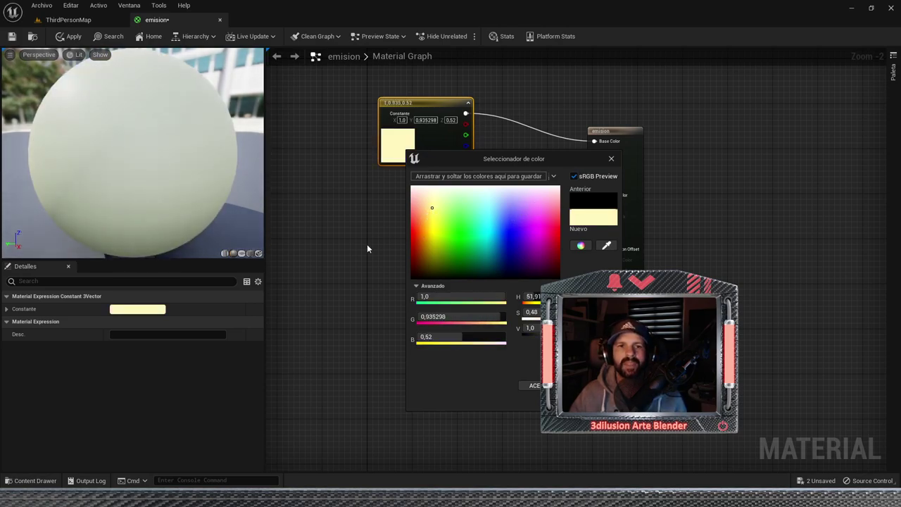
click(432, 238)
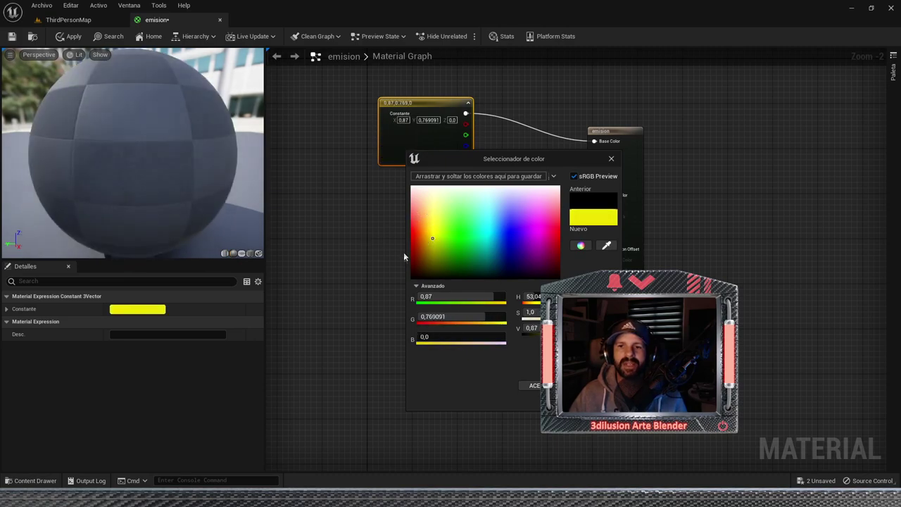
click(294, 183)
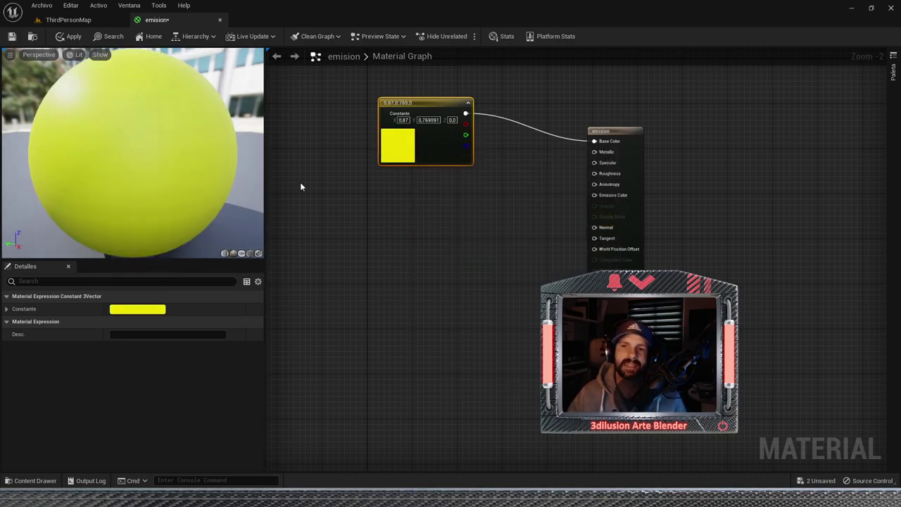
drag(385, 118, 363, 118)
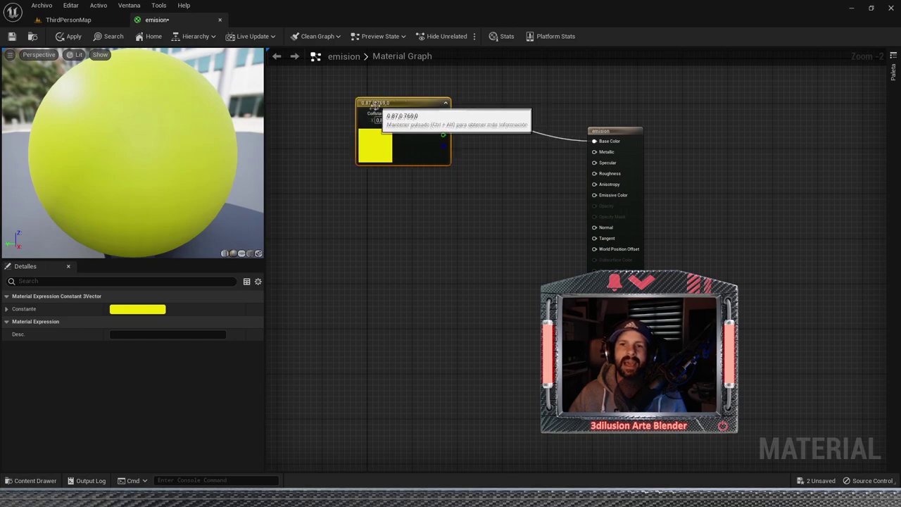
- Reopen the colour picker from Details twice and close it without changes
click(146, 310)
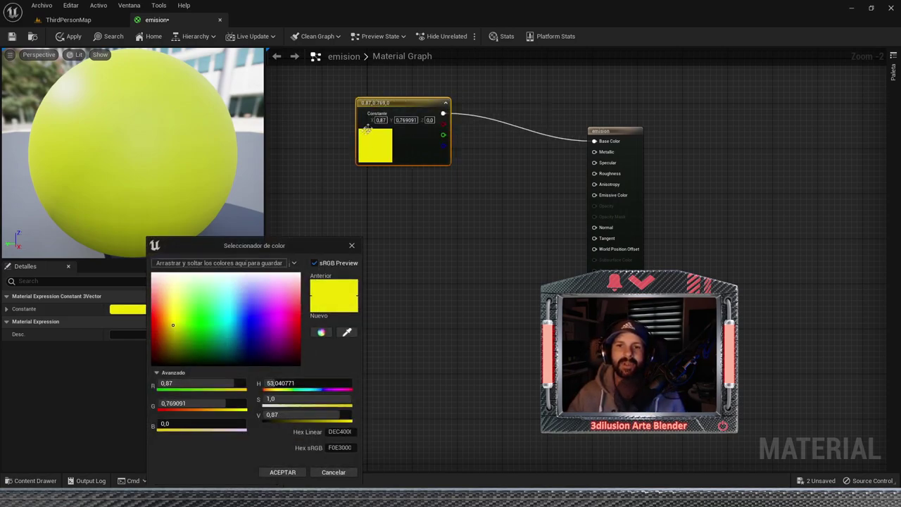
click(349, 246)
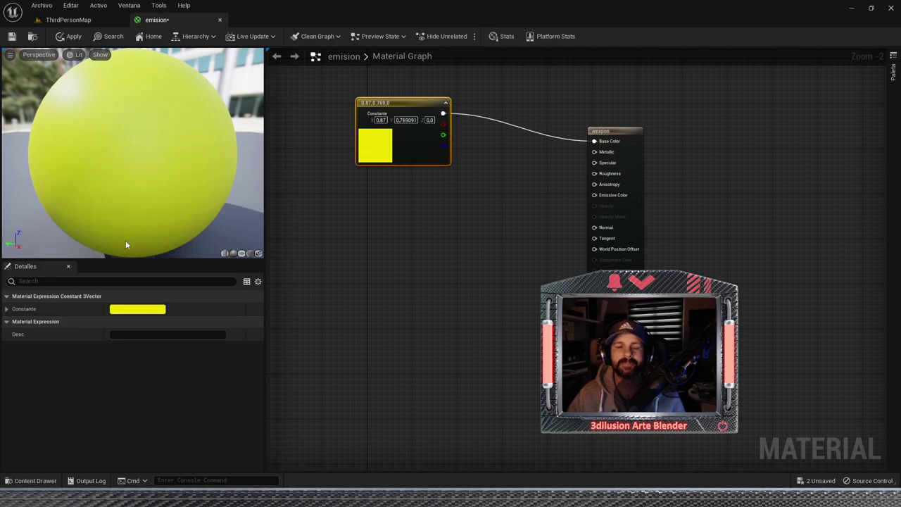
click(144, 314)
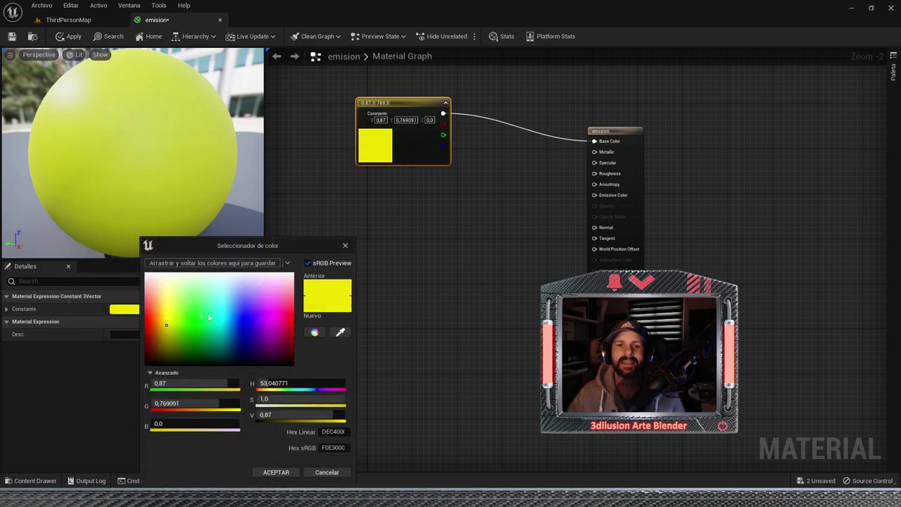
click(344, 246)
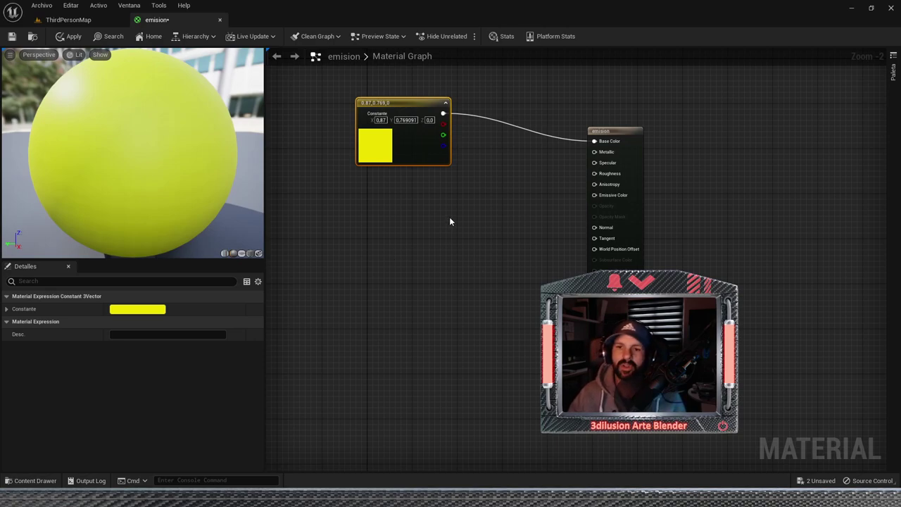
- Add a 0.0 scalar Constant node below the yellow colour constant
click(430, 221)
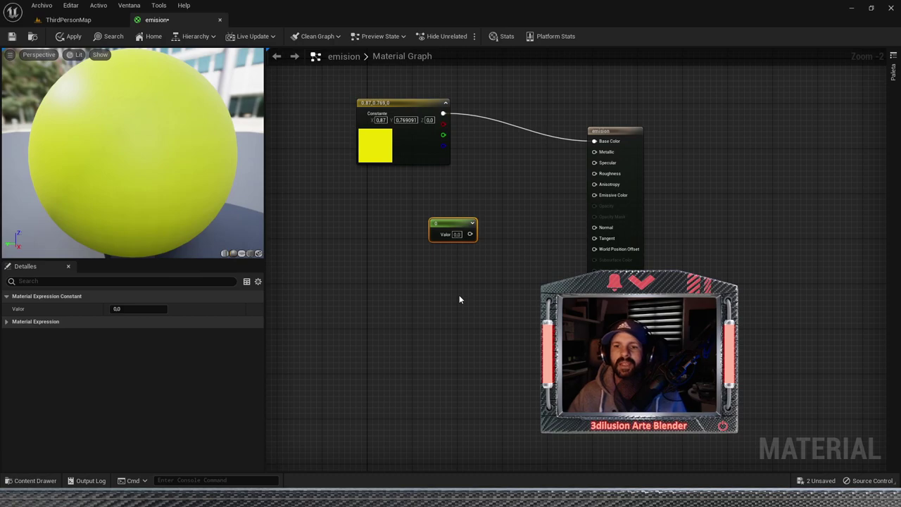
drag(456, 224, 428, 216)
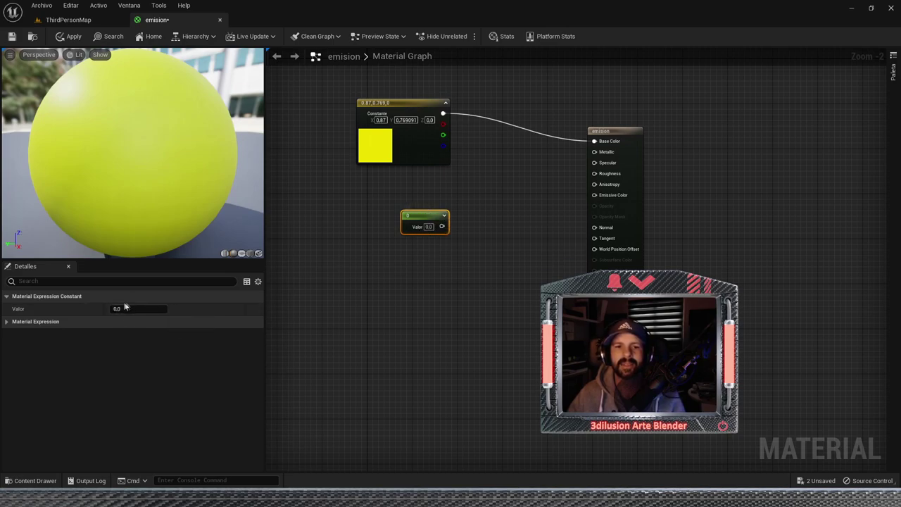
click(363, 103)
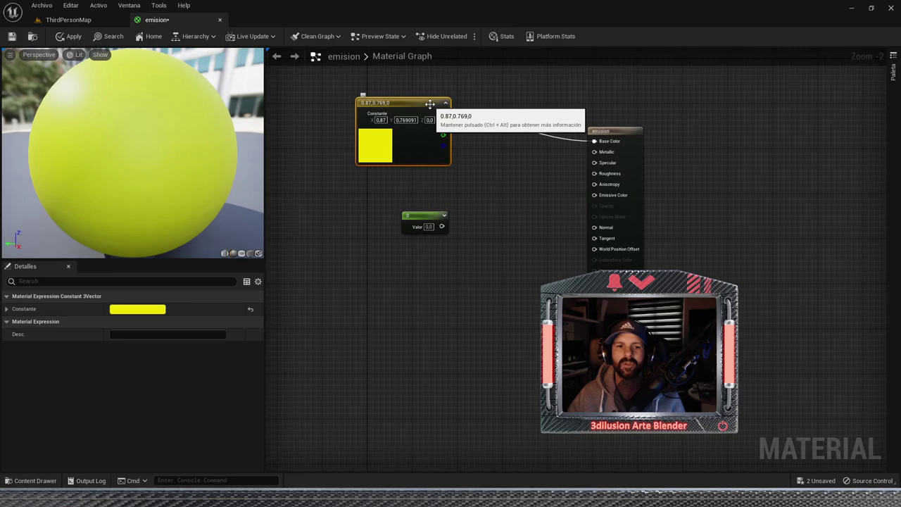
click(424, 215)
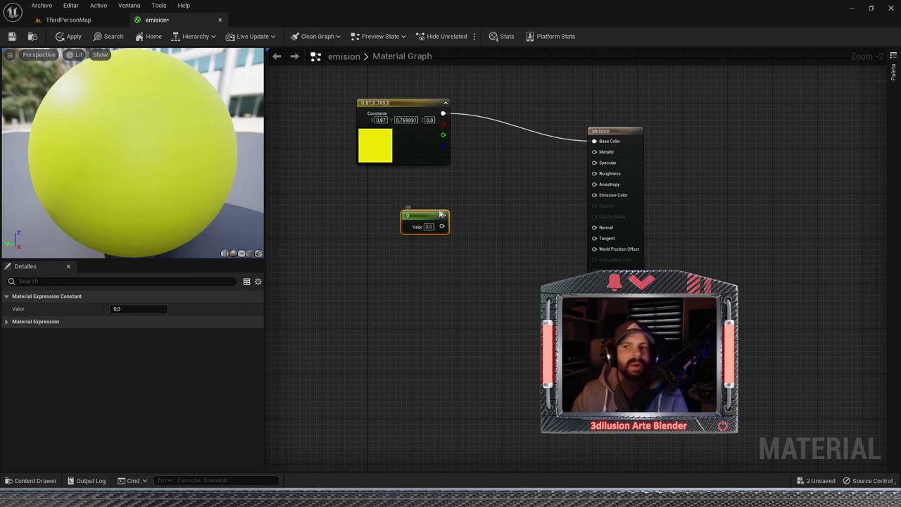
drag(442, 226, 593, 175)
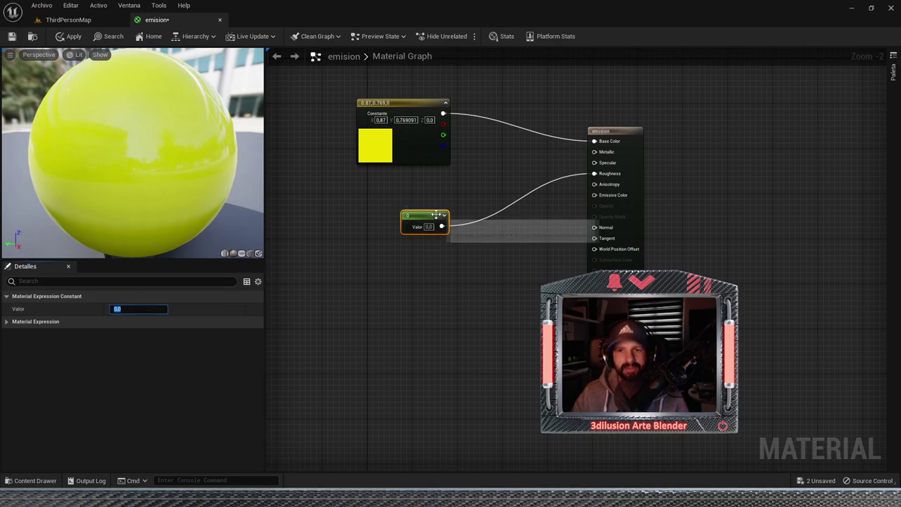
text(1)
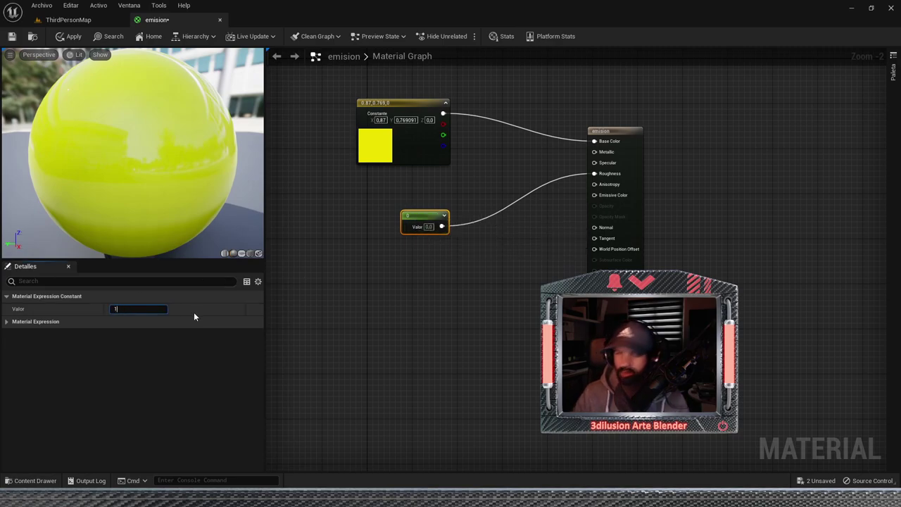
key(Return)
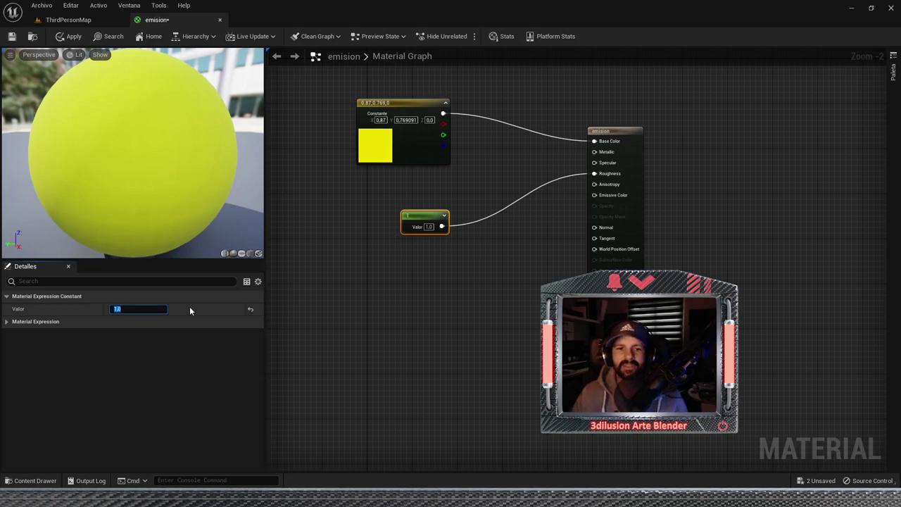
key(Return)
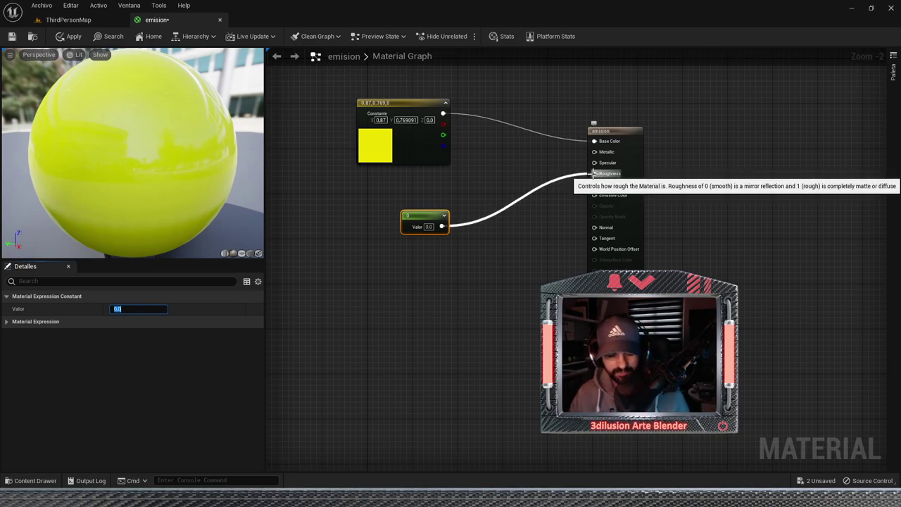
alt+click(593, 173)
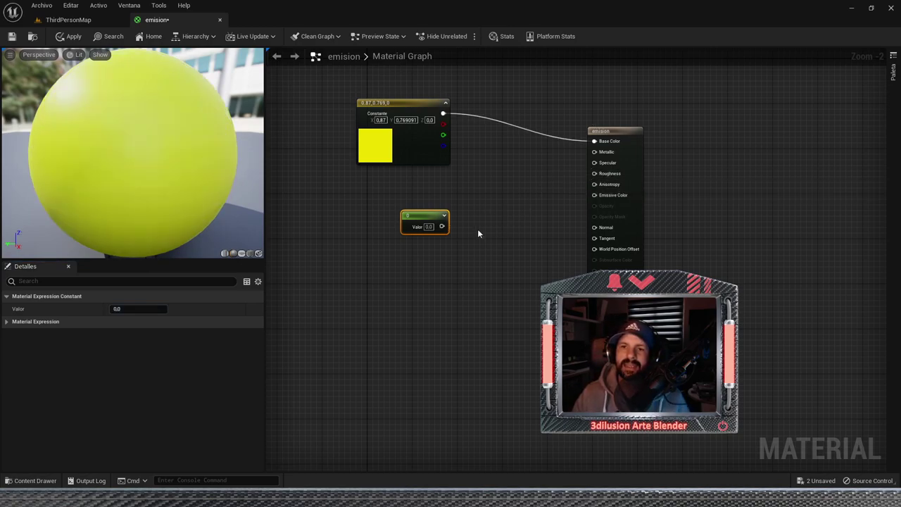
- Wire the scalar constant into Emissive Color, set its value to 1, and save emision
drag(431, 222, 442, 194)
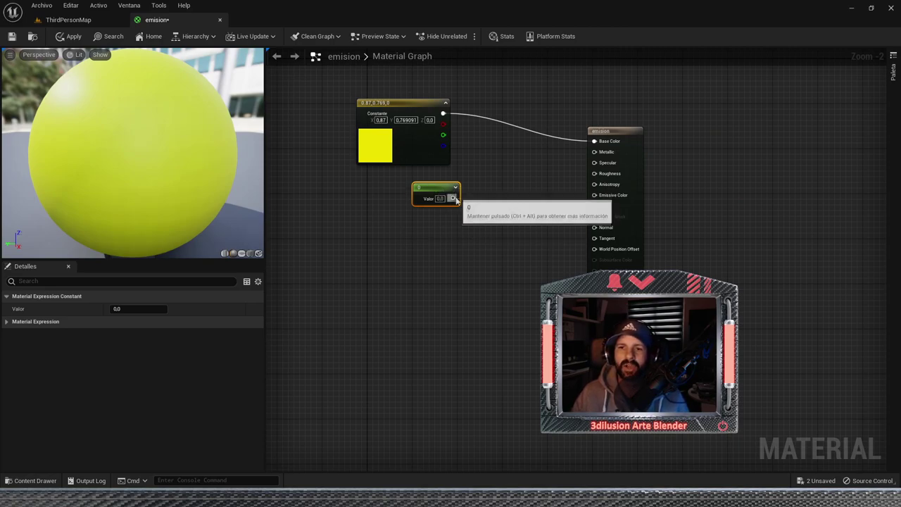
mouse_move(454, 199)
mouse_down()
mouse_move(502, 221)
mouse_move(593, 195)
mouse_up()
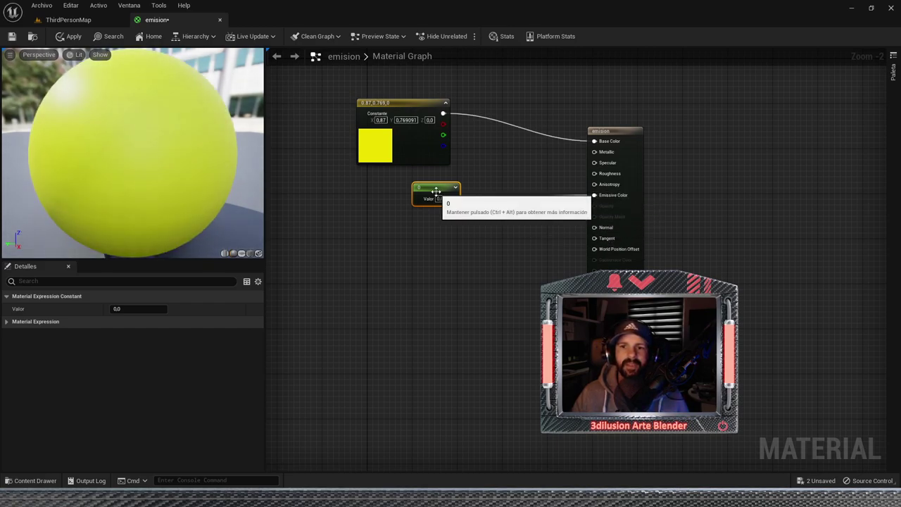
click(131, 309)
text(1)
key(Return)
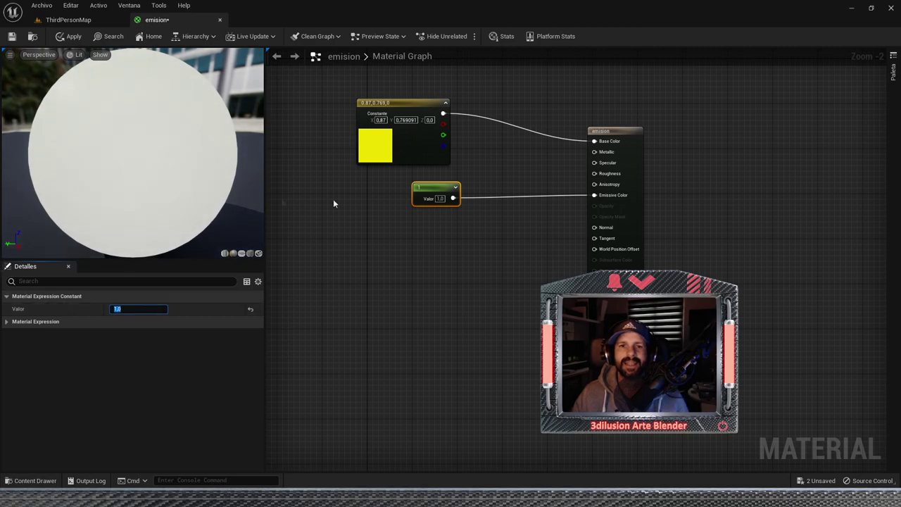
drag(419, 186, 452, 232)
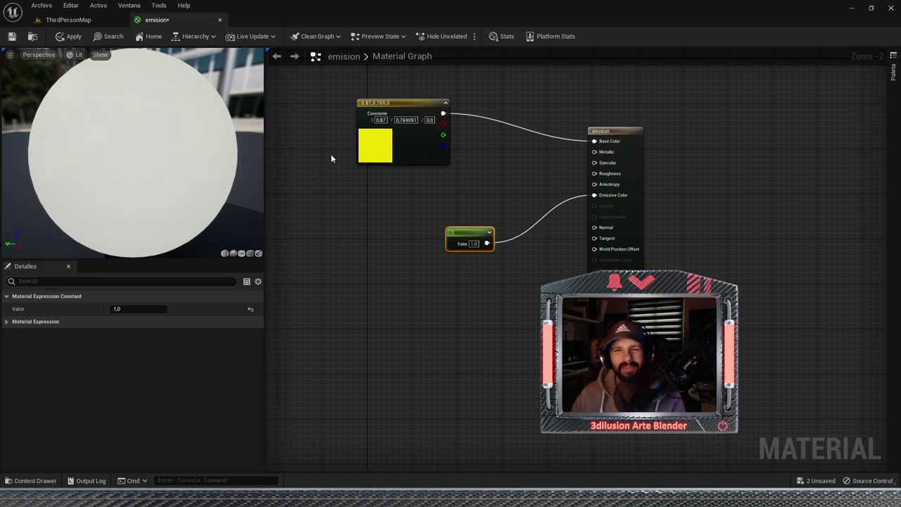
click(13, 37)
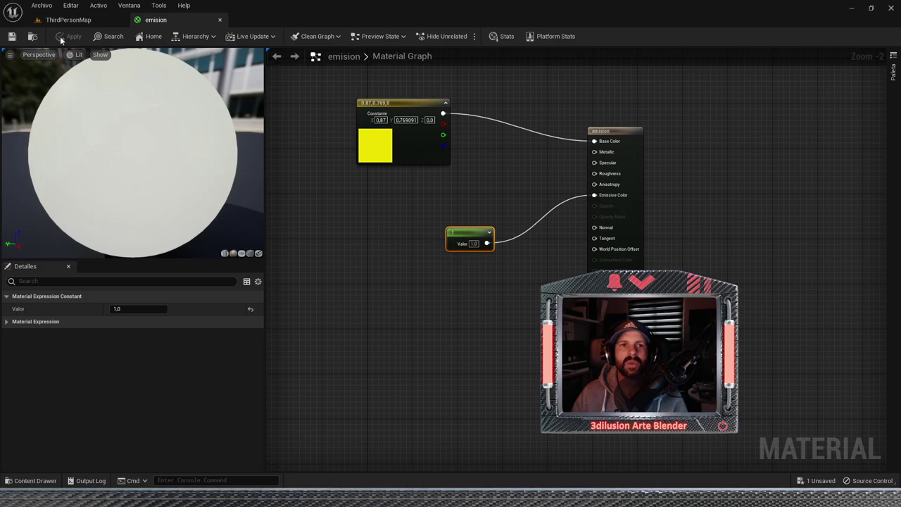
- Apply the emision material to the sphere in ThirdPersonMap
click(68, 19)
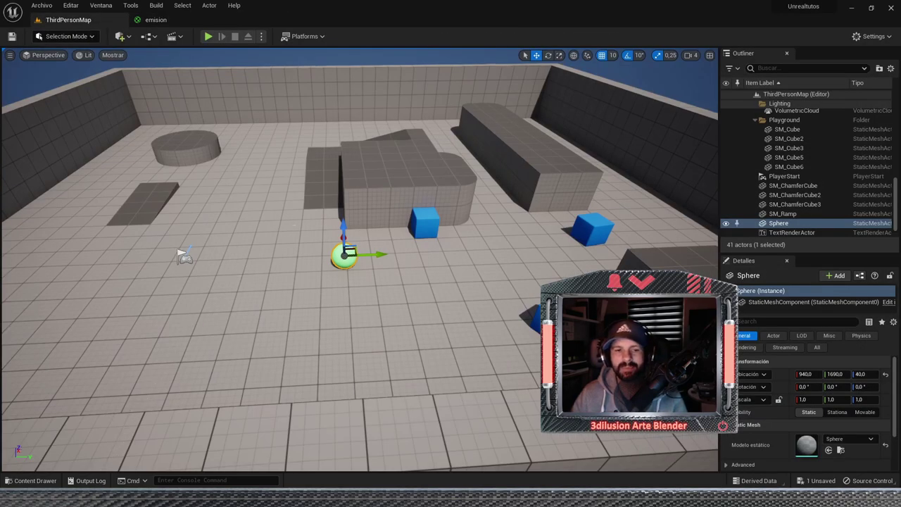
click(31, 480)
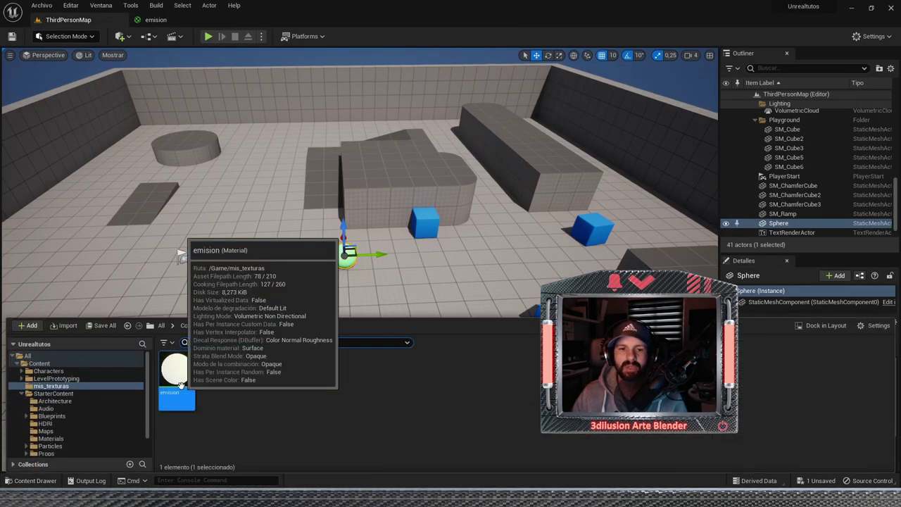
mouse_move(180, 385)
mouse_down()
mouse_move(257, 293)
mouse_move(343, 255)
mouse_move(477, 236)
mouse_move(468, 224)
mouse_up()
- Move the sphere along Y to 1000, 3340, 40 by the far wall, then reopen emision
scroll(347, 296, up, 2)
scroll(347, 297, up, 2)
scroll(471, 239, down, 2)
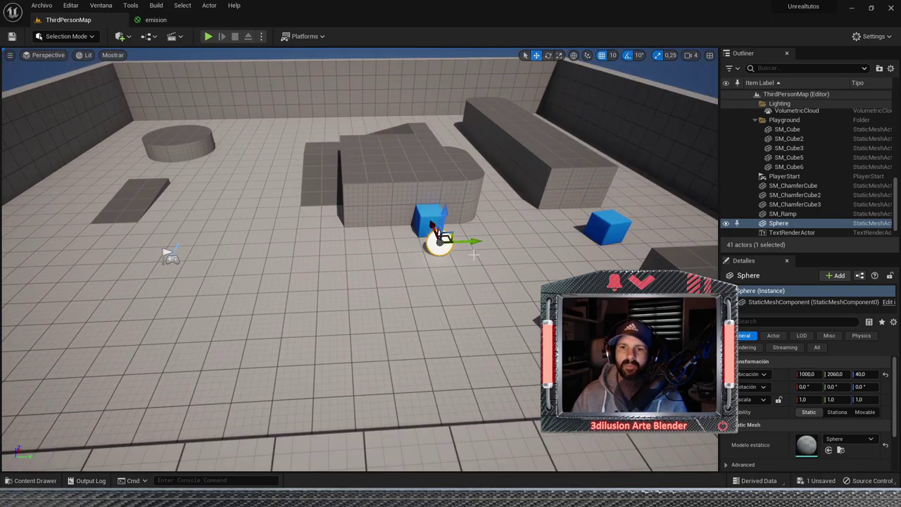
drag(473, 243, 644, 238)
scroll(642, 239, up, 2)
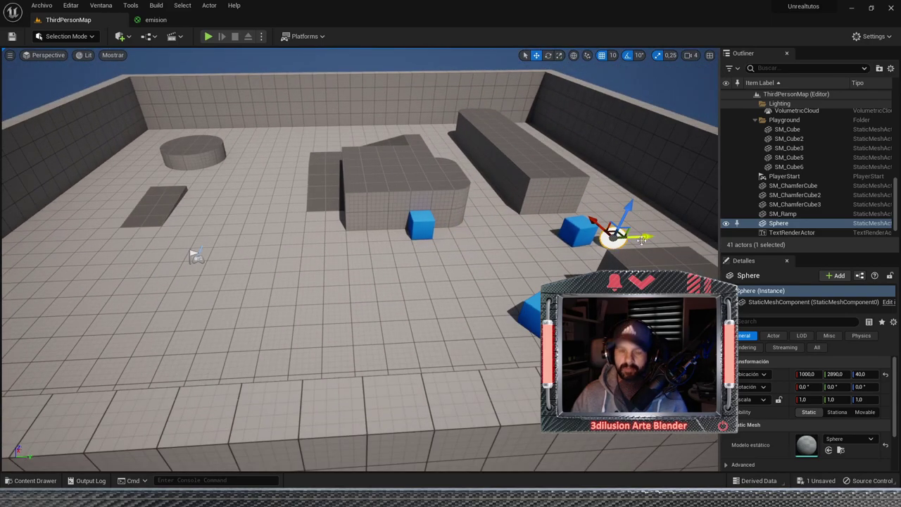
right_drag(641, 239, 627, 240)
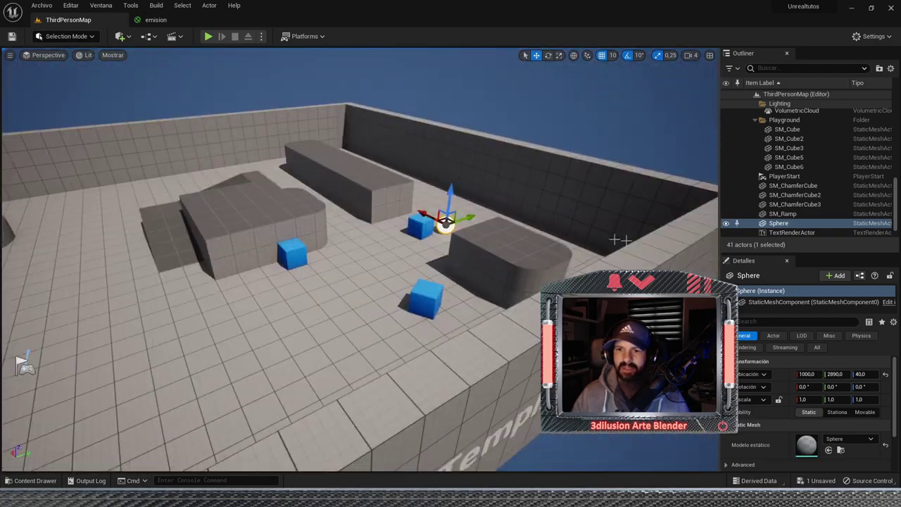
mouse_move(477, 215)
mouse_down()
mouse_move(526, 195)
mouse_move(518, 209)
mouse_up()
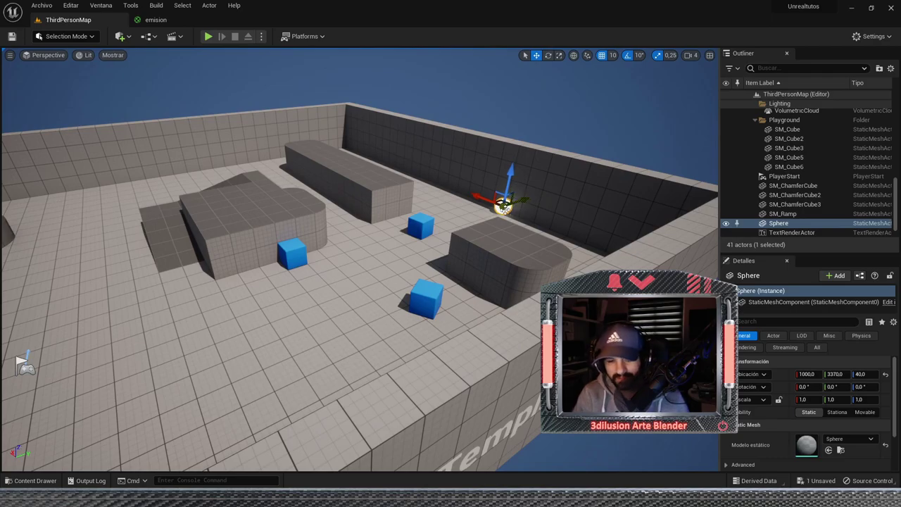
key(f)
scroll(499, 214, down, 5)
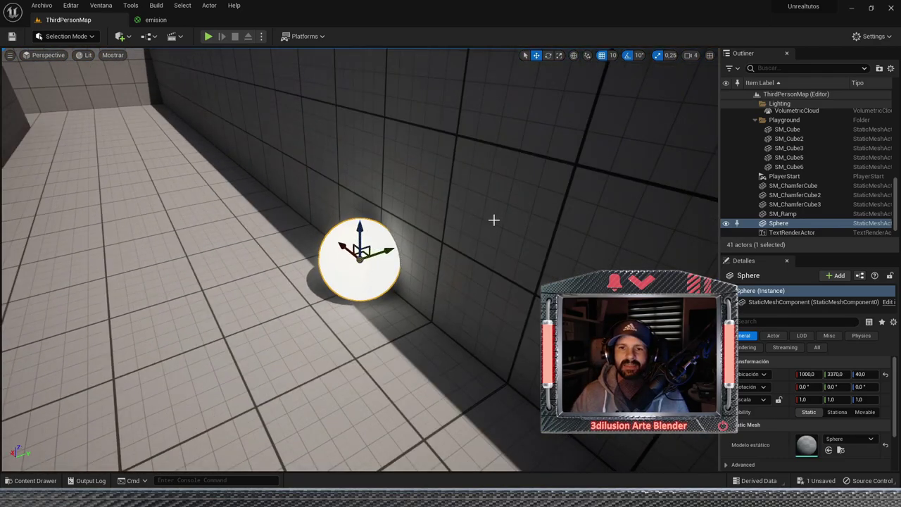
alt+drag(454, 302, 446, 301)
drag(401, 257, 370, 257)
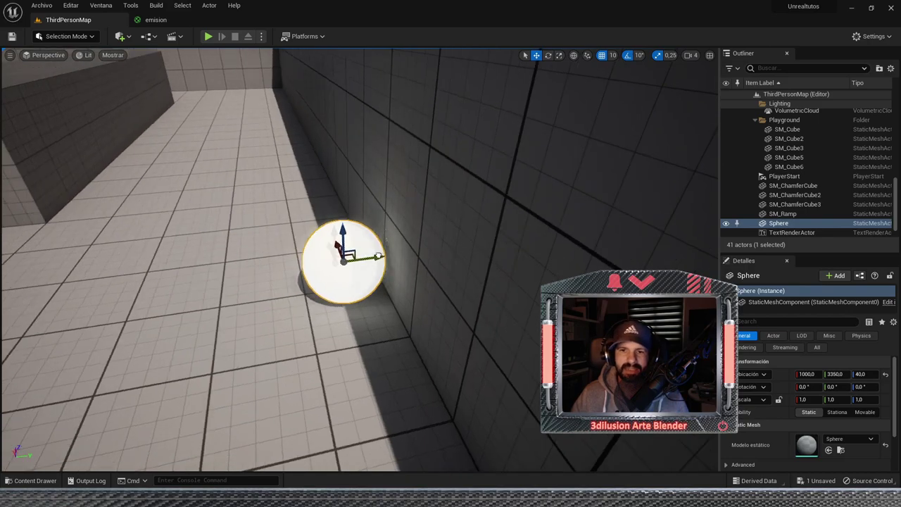
scroll(409, 220, down, 3)
alt+drag(409, 220, 349, 274)
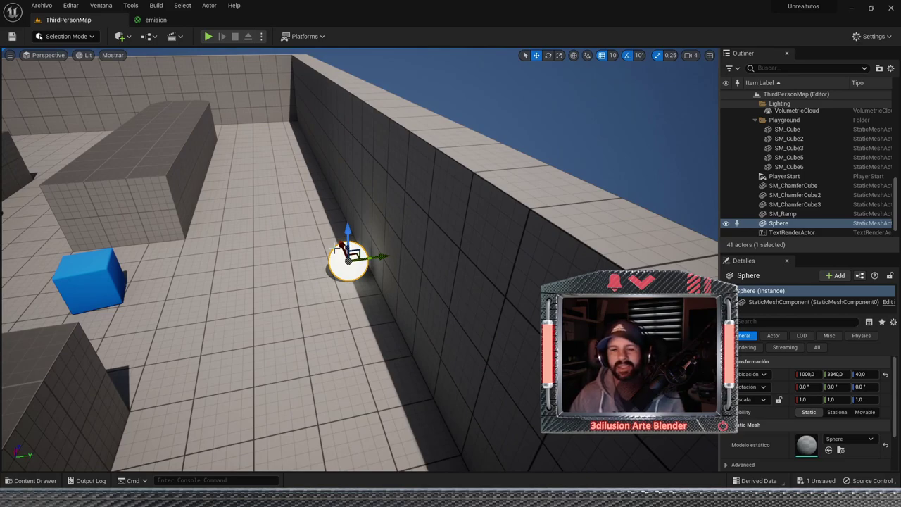
click(32, 480)
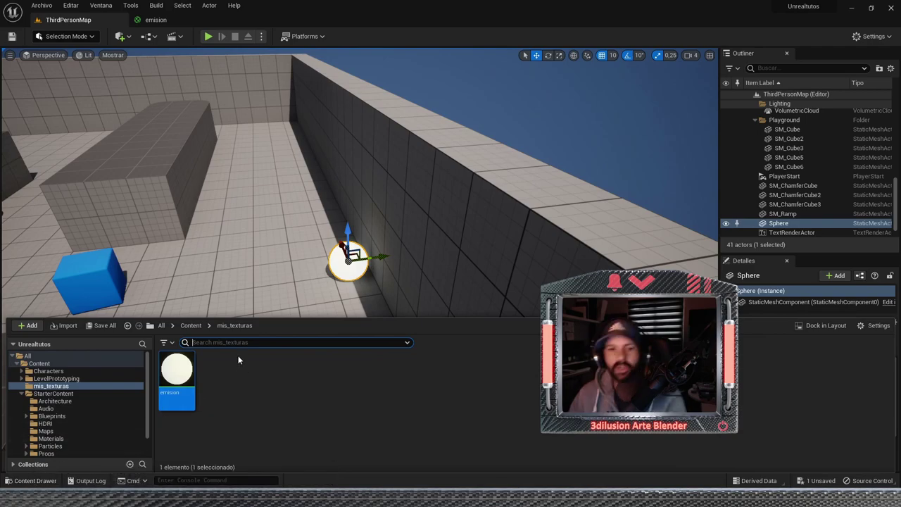
double_click(177, 373)
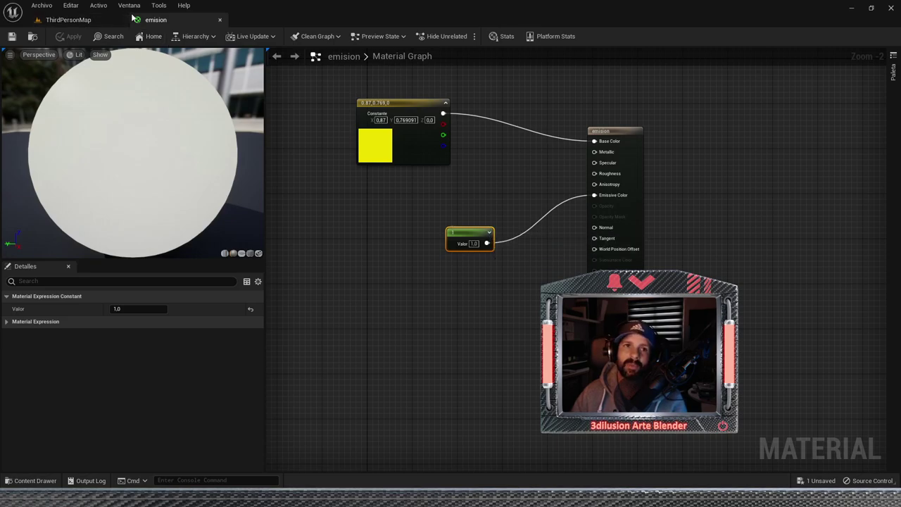
- Add a Multiply of the yellow colour (A) and scalar constant (B) into Emissive Color
click(107, 19)
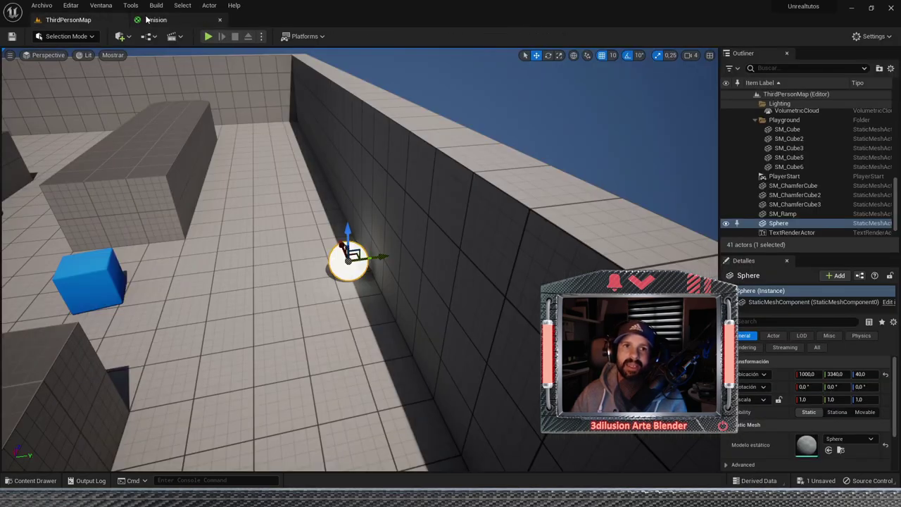
click(153, 20)
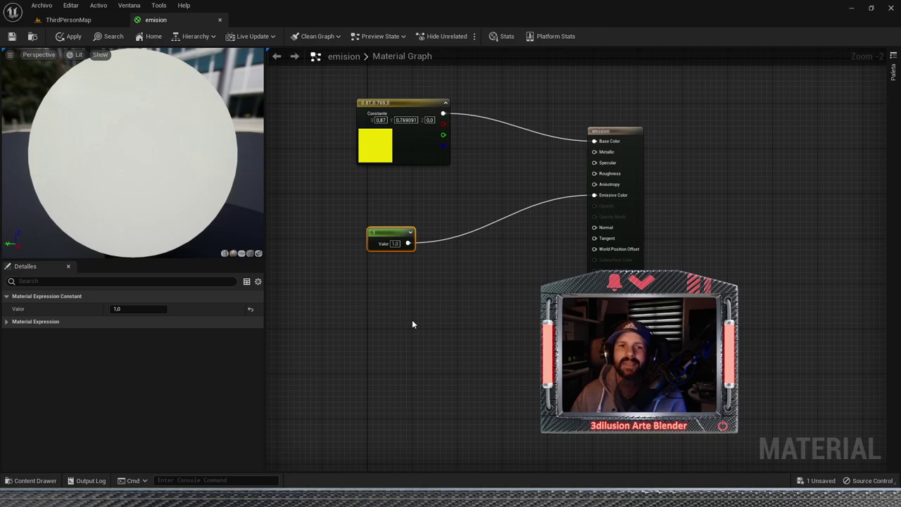
click(483, 184)
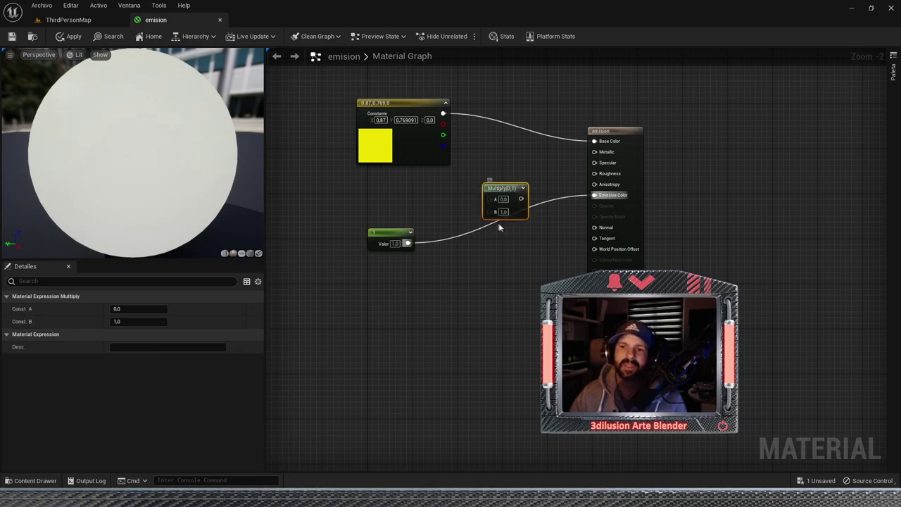
drag(499, 189, 494, 164)
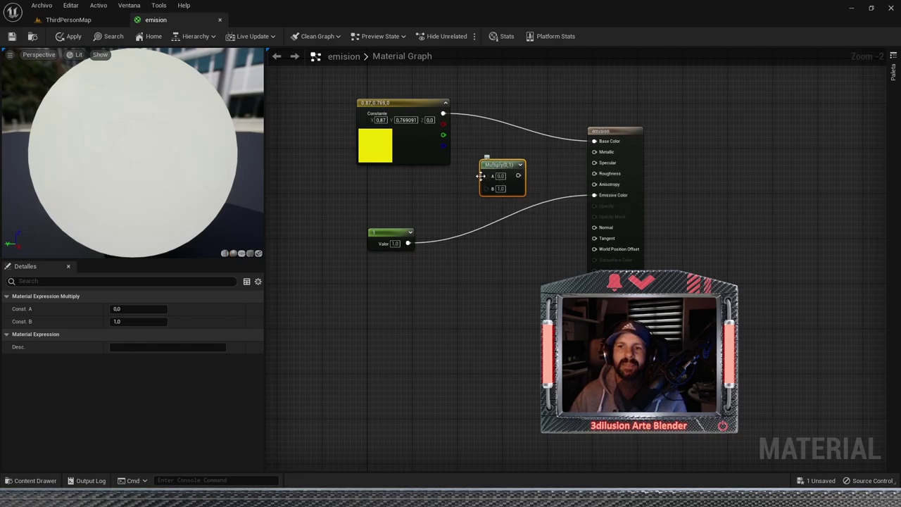
drag(500, 168, 512, 162)
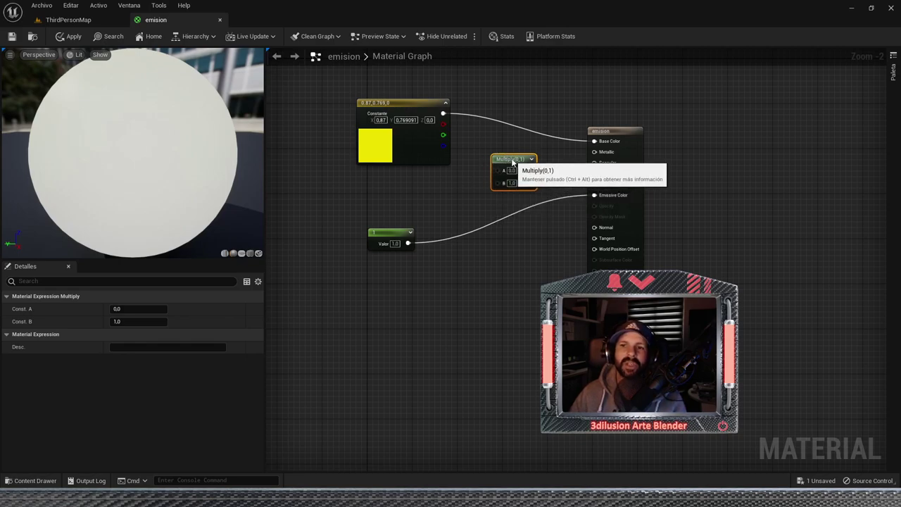
drag(442, 113, 498, 172)
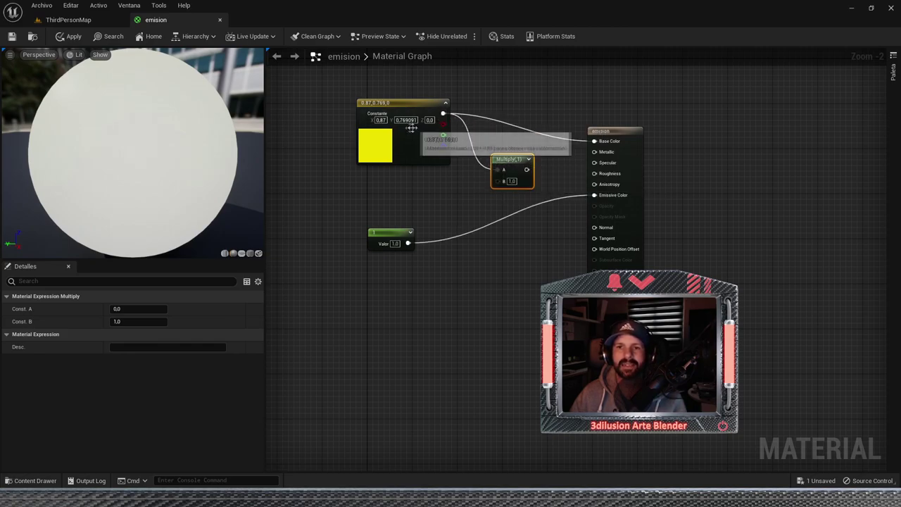
drag(408, 243, 497, 180)
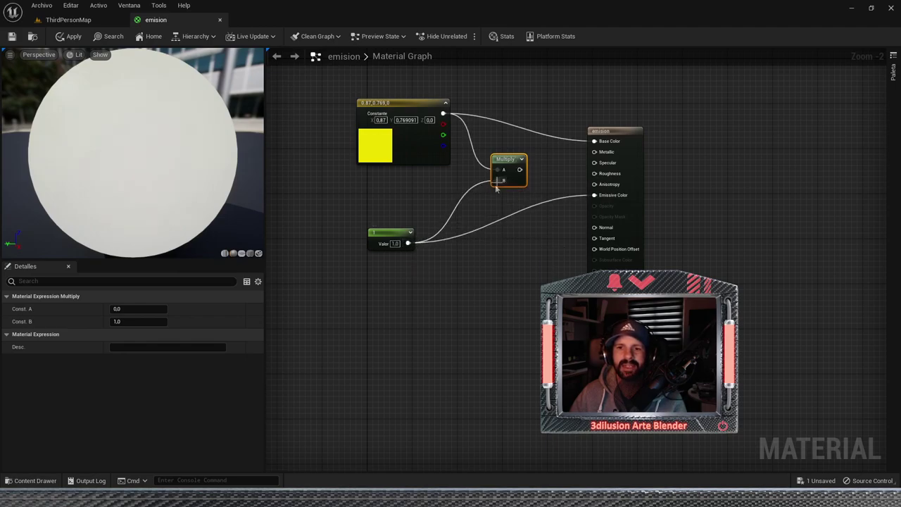
mouse_move(519, 169)
mouse_down()
mouse_move(561, 191)
mouse_move(595, 195)
mouse_up()
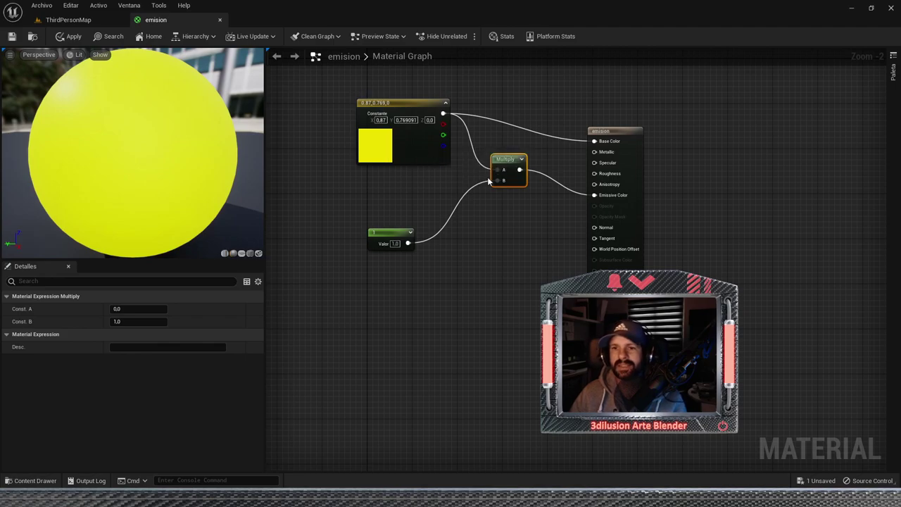
- Raise the scalar constant's value to about 341.7
click(391, 233)
drag(123, 308, 145, 308)
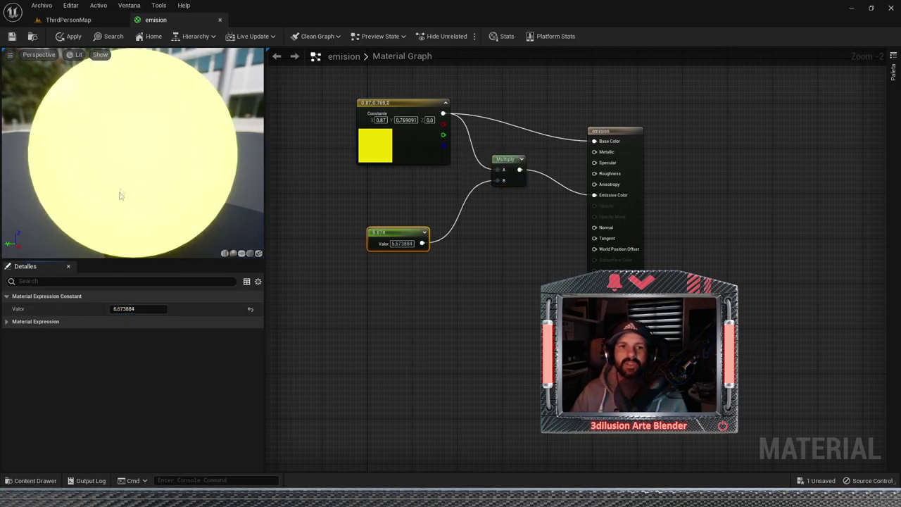
drag(153, 308, 211, 308)
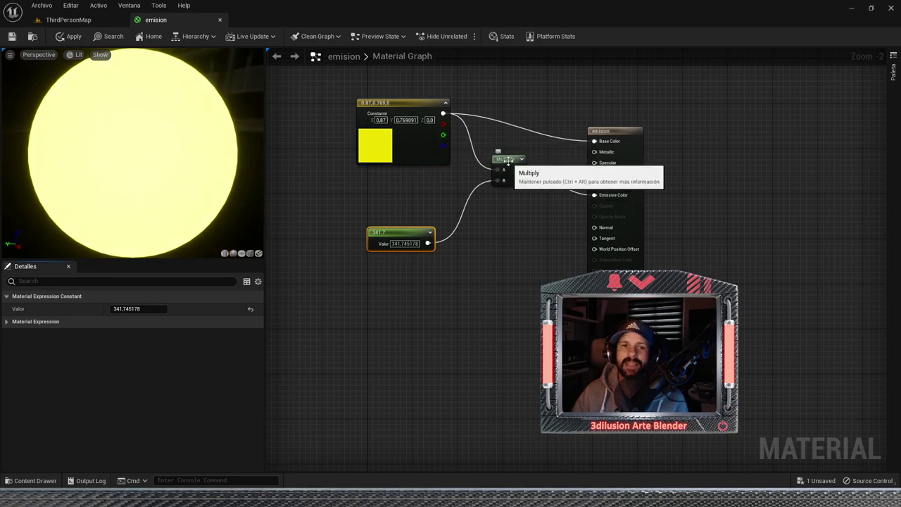
scroll(476, 252, down, 2)
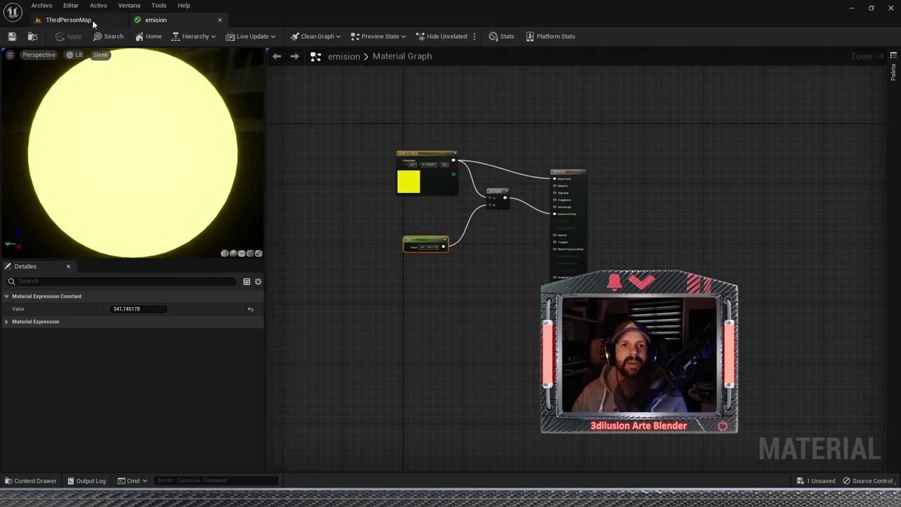
click(92, 22)
scroll(260, 216, down, 3)
scroll(259, 216, down, 3)
scroll(259, 216, down, 3)
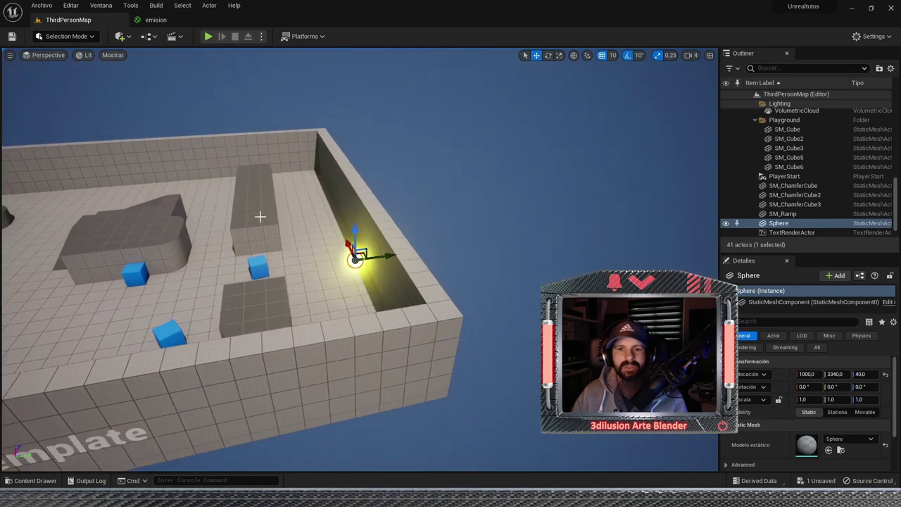
scroll(260, 216, down, 2)
key(ctrl+space)
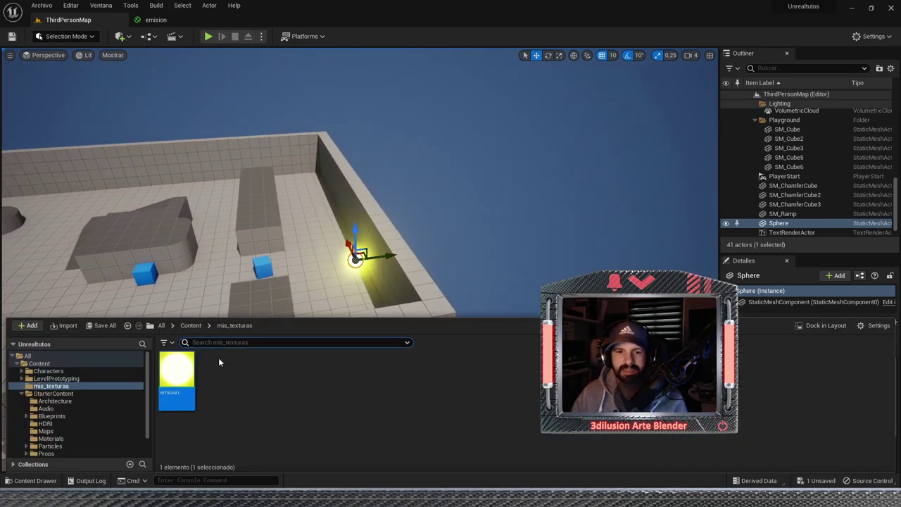
scroll(316, 284, up, 1)
scroll(316, 285, up, 2)
scroll(316, 284, up, 2)
scroll(316, 284, up, 3)
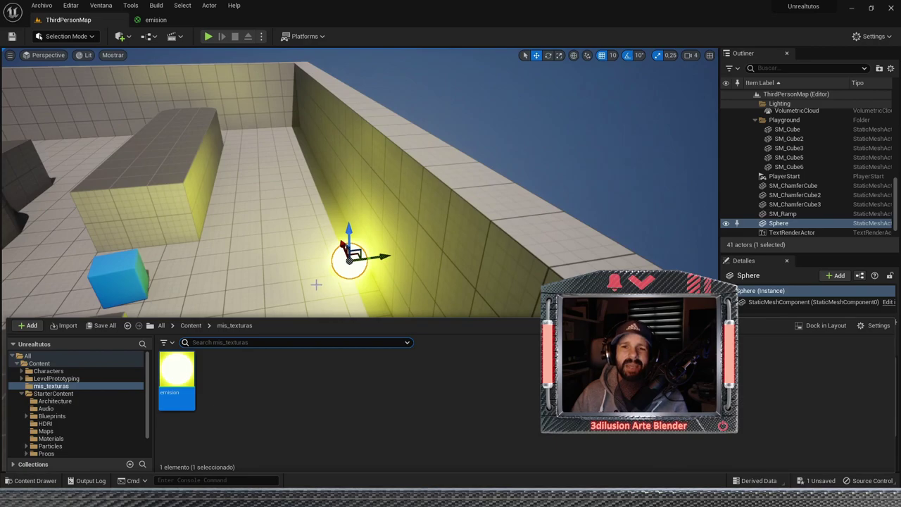
alt+drag(341, 262, 300, 323)
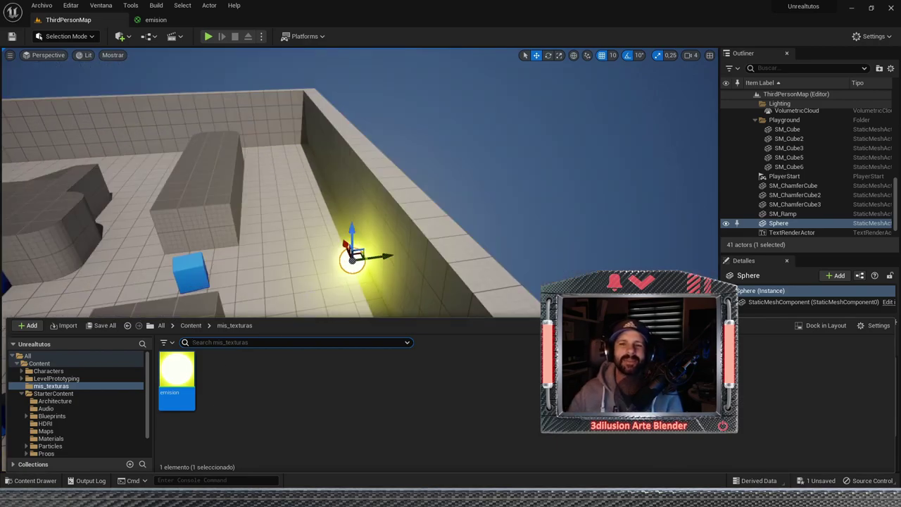
alt+drag(305, 296, 366, 268)
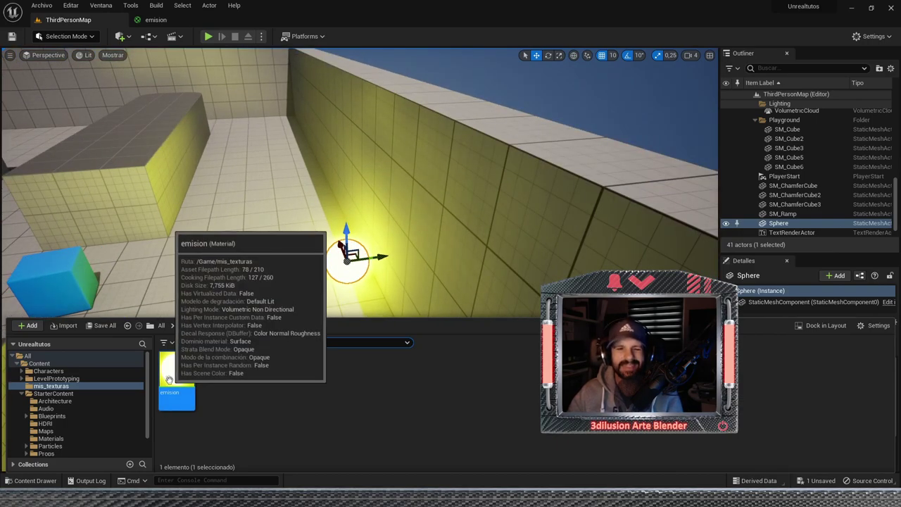
click(148, 19)
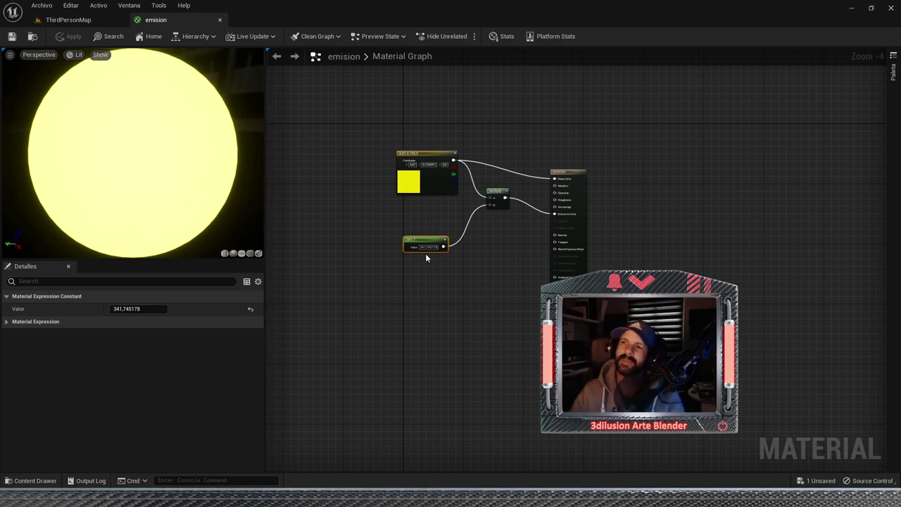
scroll(413, 292, up, 3)
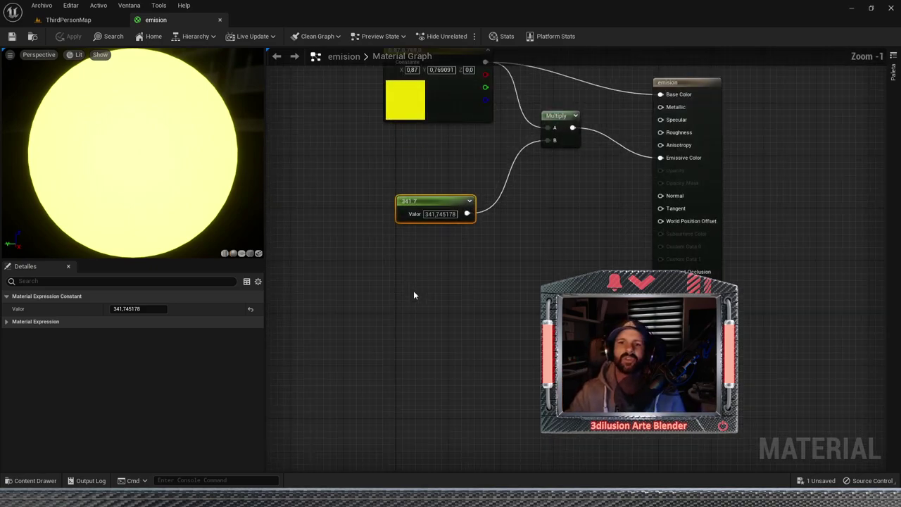
scroll(415, 283, down, 1)
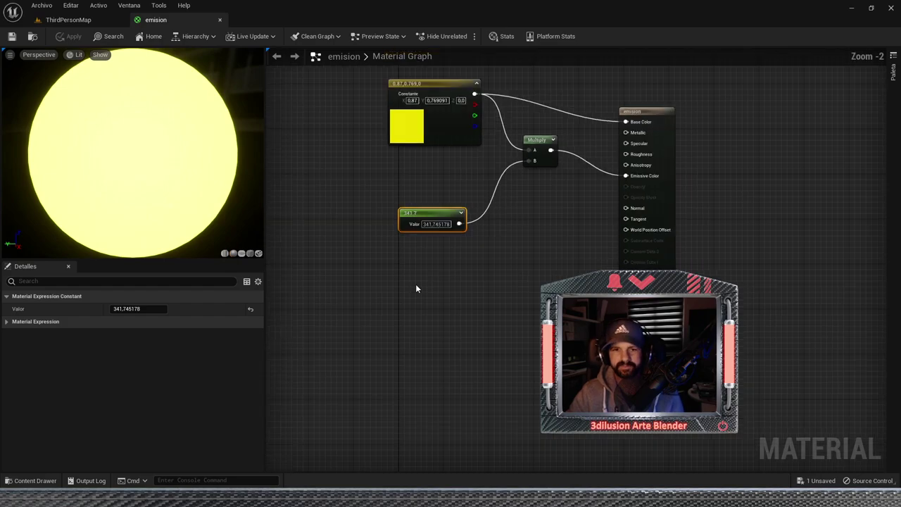
- Convert the 341.7 constant into a parameter named emisivo, then return to ThirdPersonMap
click(70, 19)
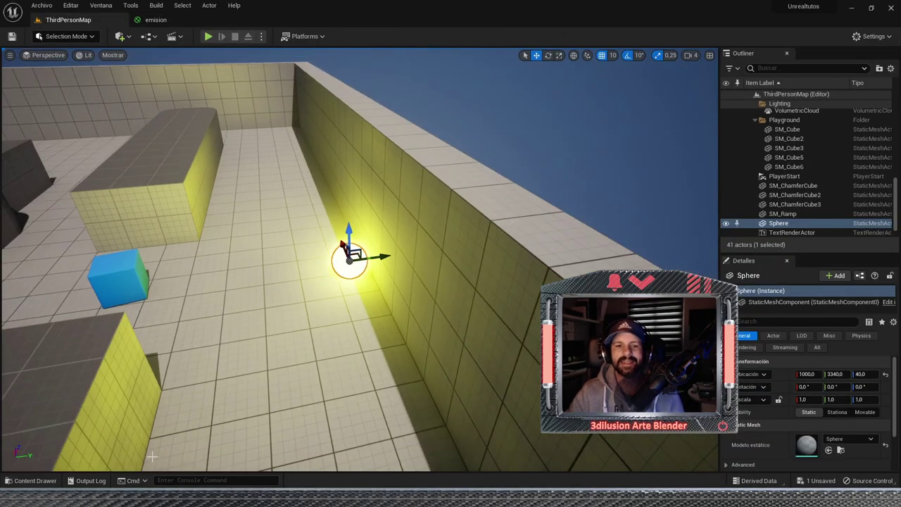
click(35, 480)
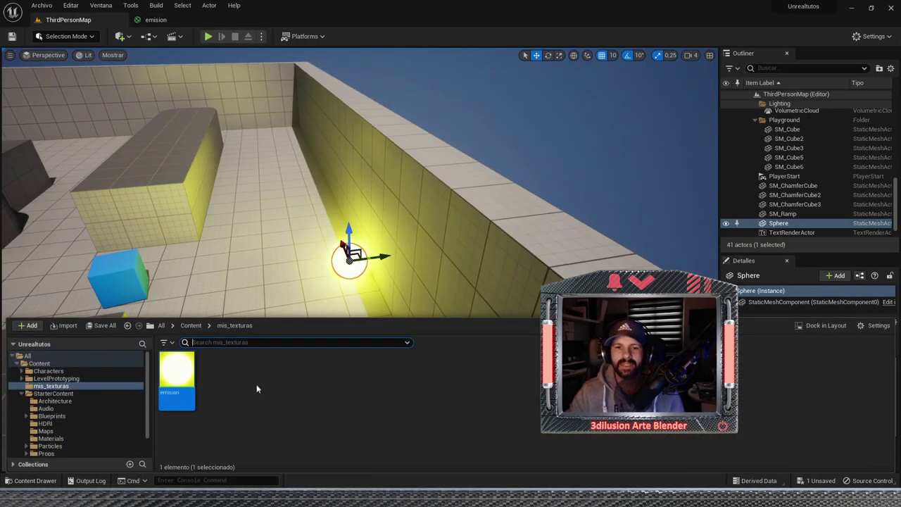
click(155, 20)
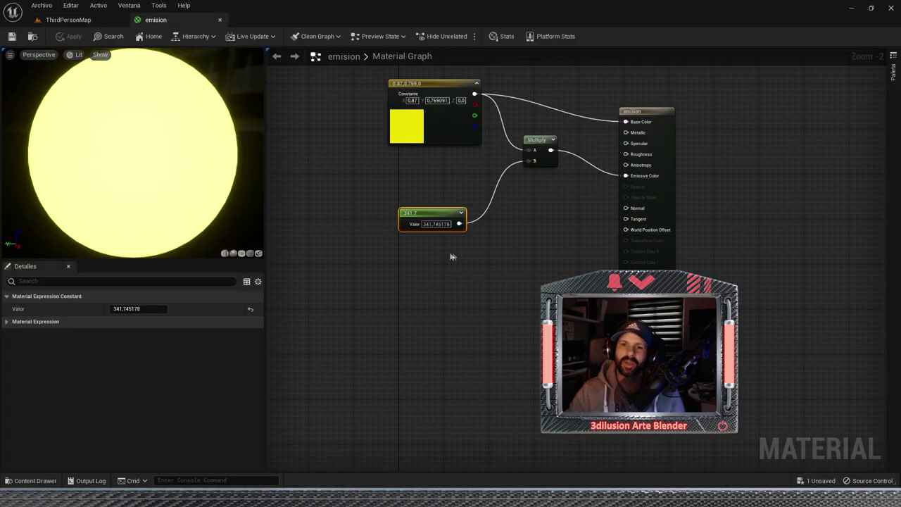
right_click(435, 218)
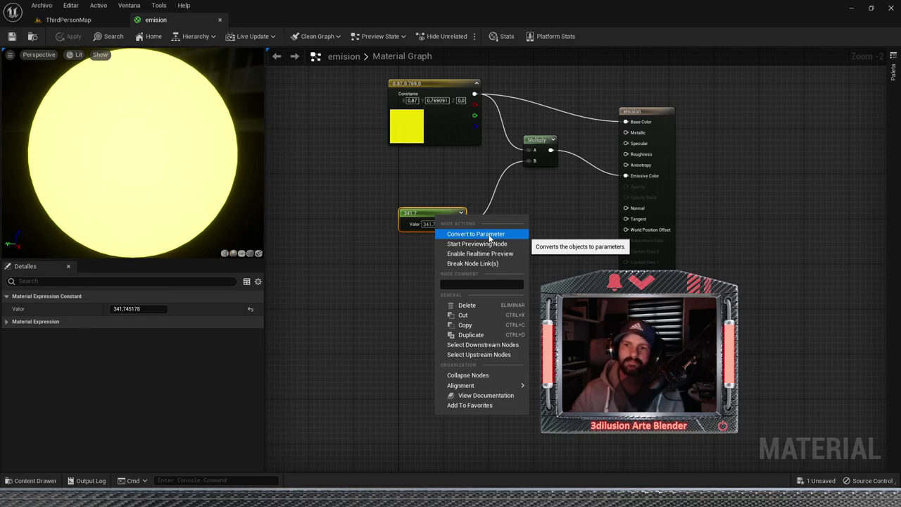
click(490, 235)
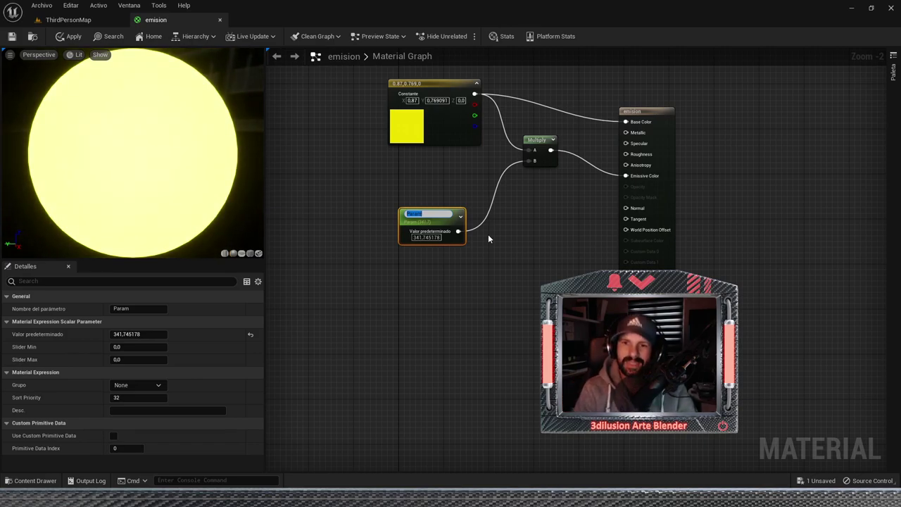
text(emisivo)
key(Return)
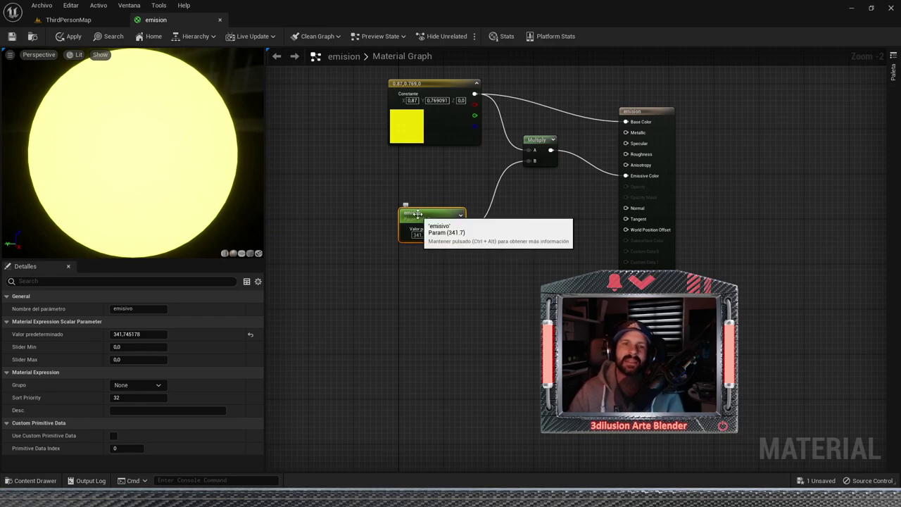
click(65, 19)
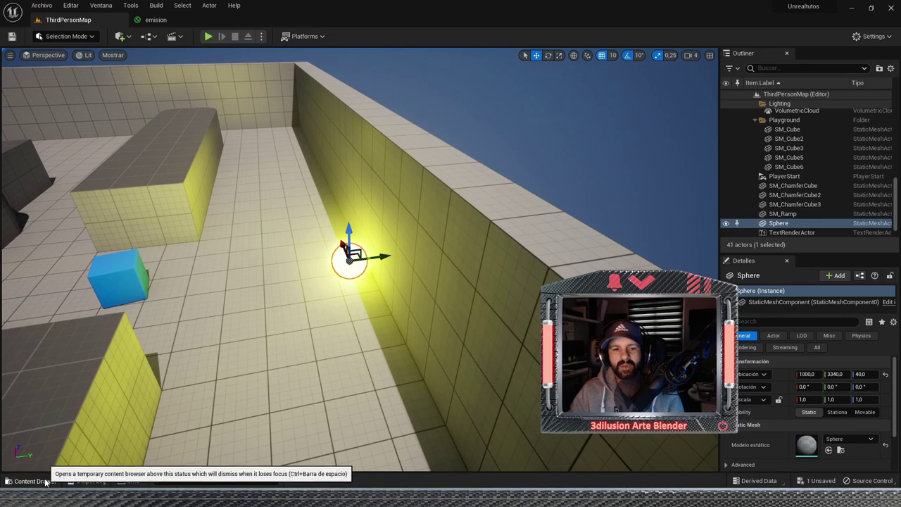
- Create a material instance of emision named 'luces' in mis_texturas and drag it onto the glowing sphere
click(45, 481)
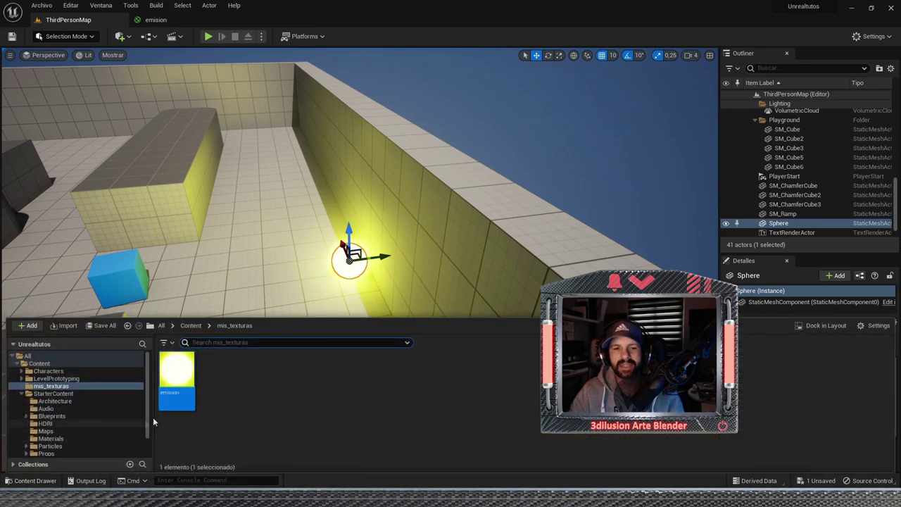
right_click(184, 373)
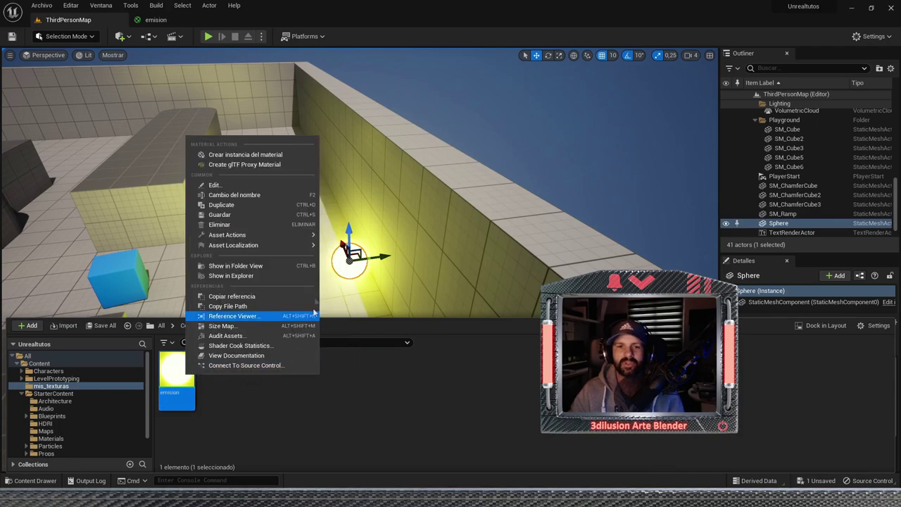
click(251, 154)
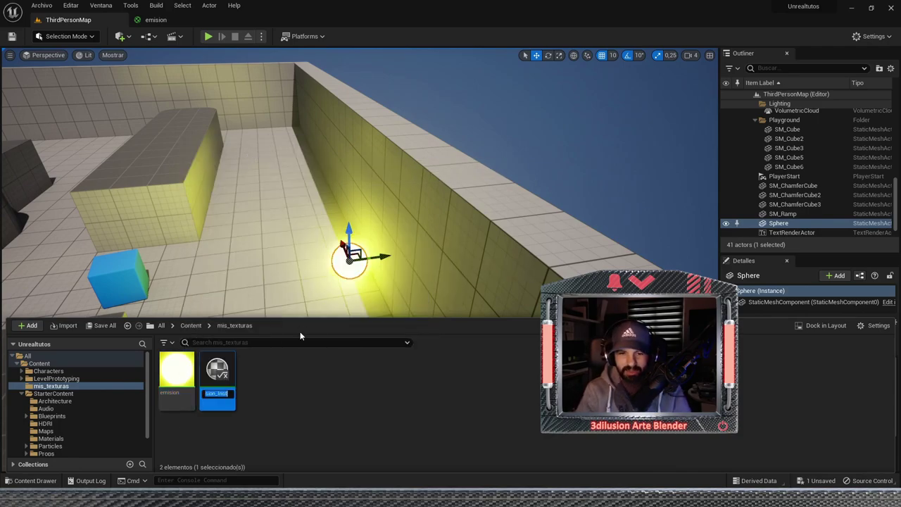
text(M)
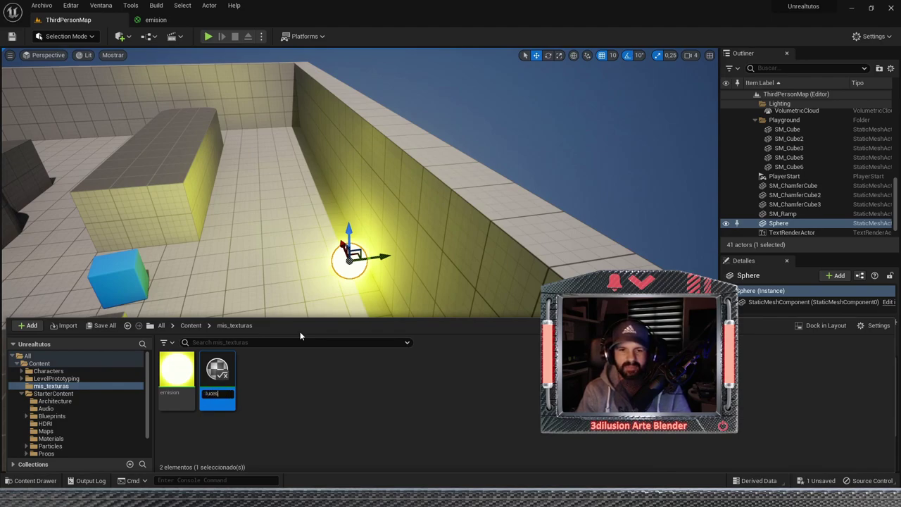
key(Return)
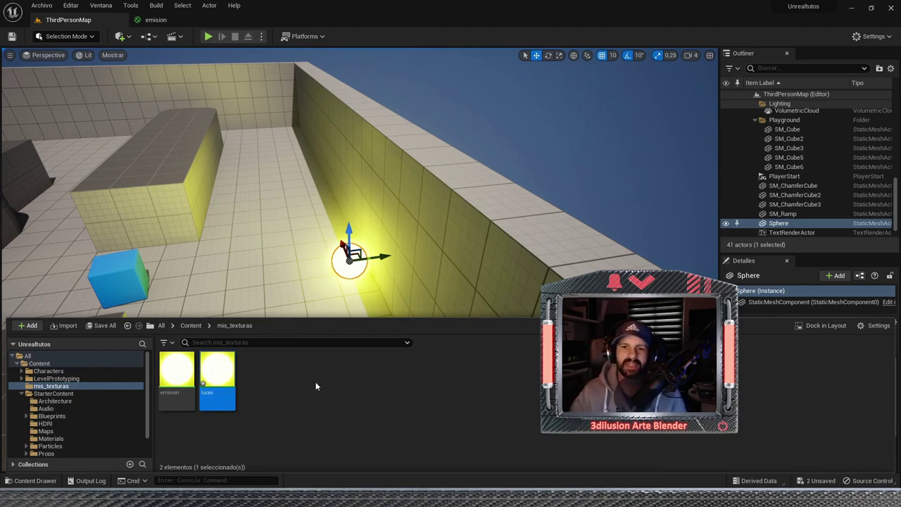
drag(216, 380, 344, 262)
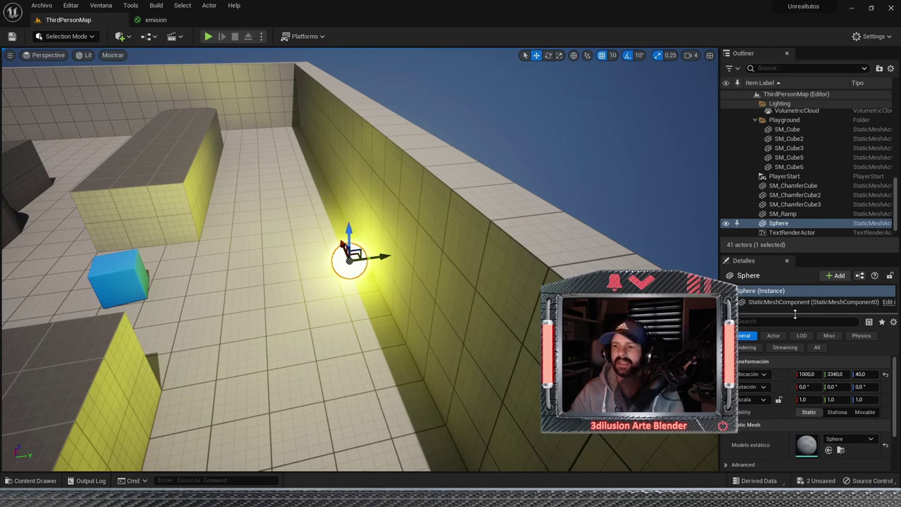
- Open the luces instance editor and float it as a smaller window beside the emision graph
scroll(809, 422, down, 3)
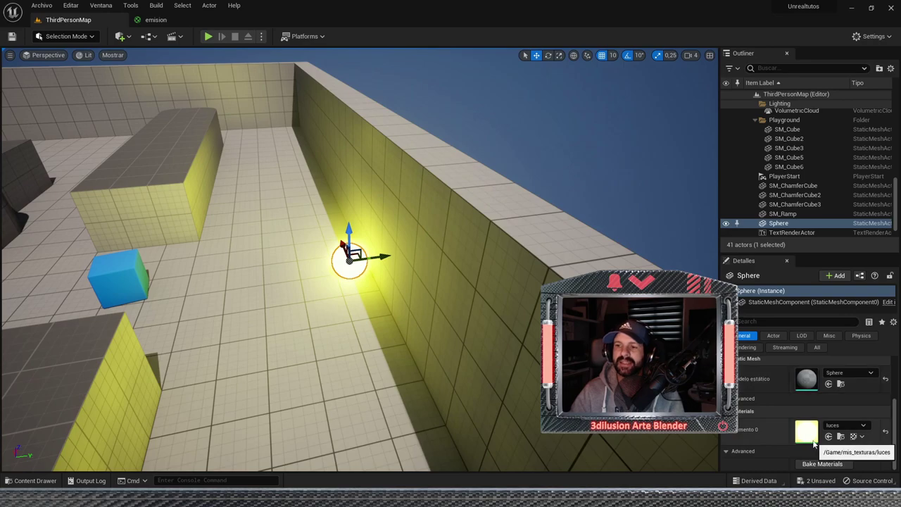
click(31, 481)
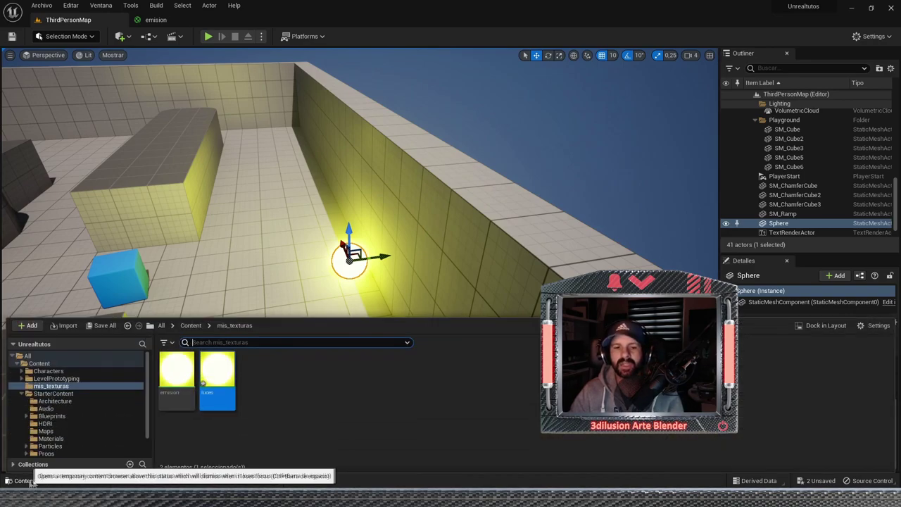
double_click(217, 373)
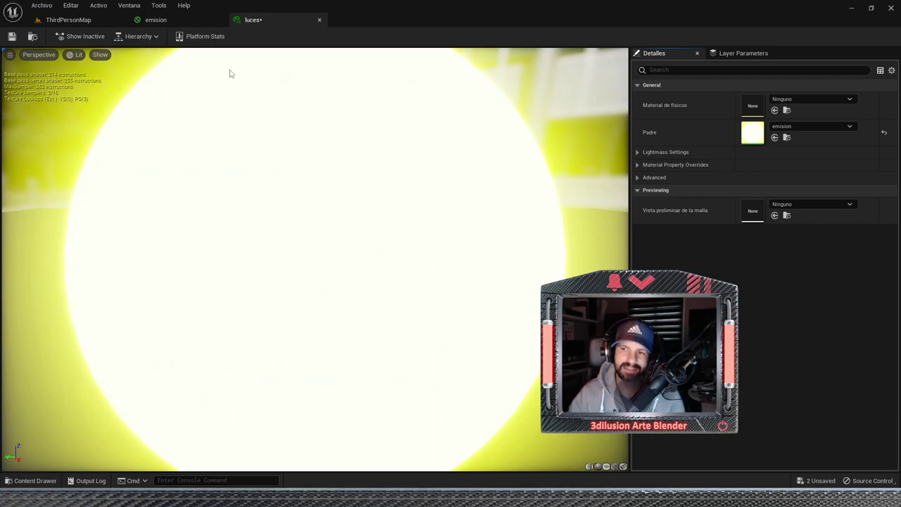
scroll(278, 159, down, 5)
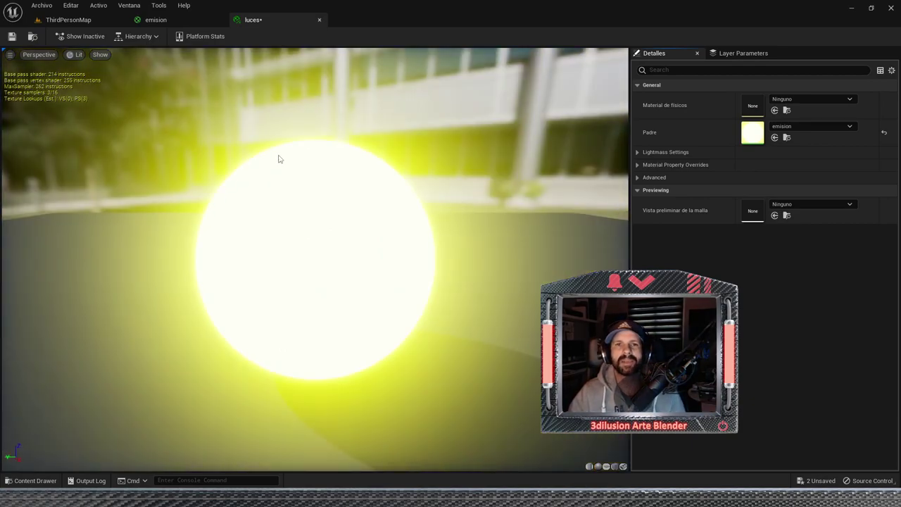
click(870, 8)
drag(488, 55, 620, 79)
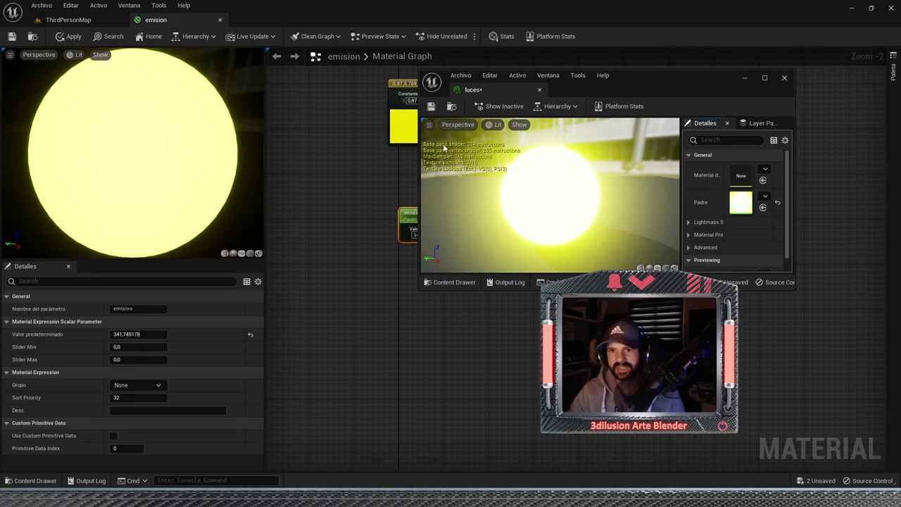
- Over the level view, override luces's emisivo strength, raising it from 341.745178 to 1087.032227
click(69, 19)
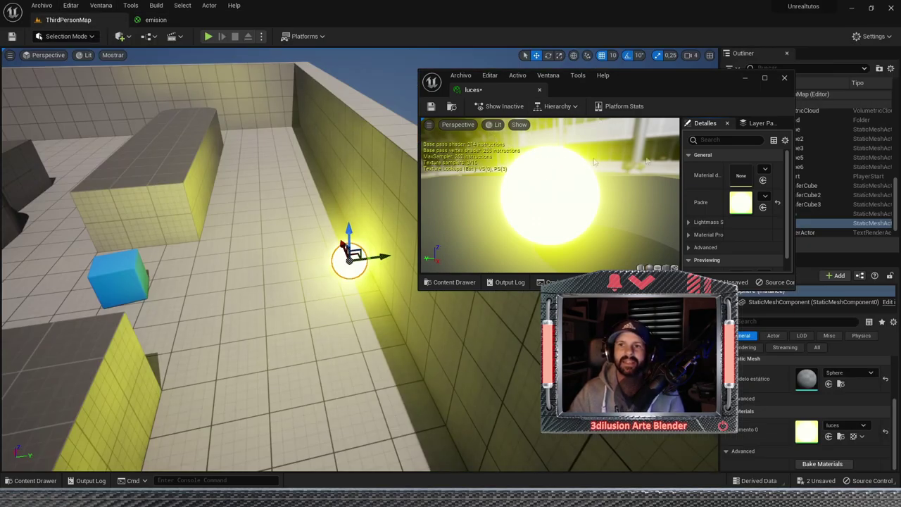
scroll(556, 201, up, 5)
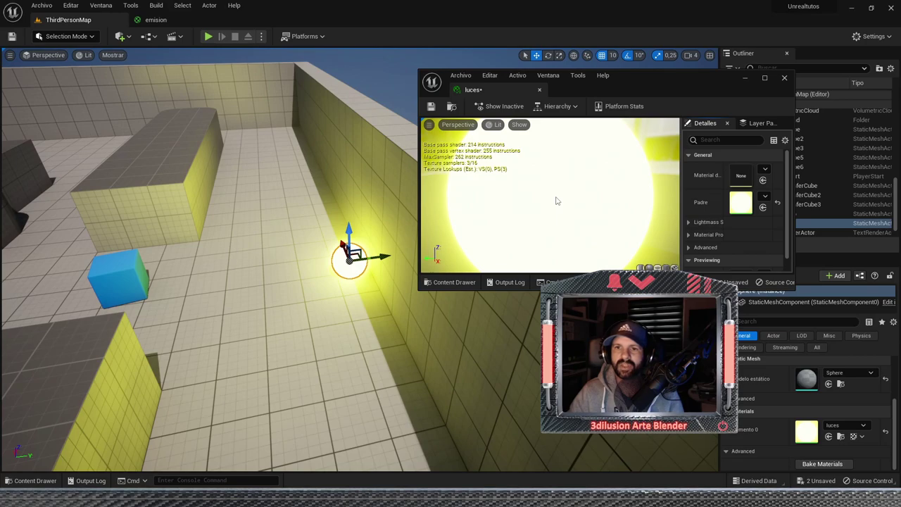
scroll(556, 201, down, 3)
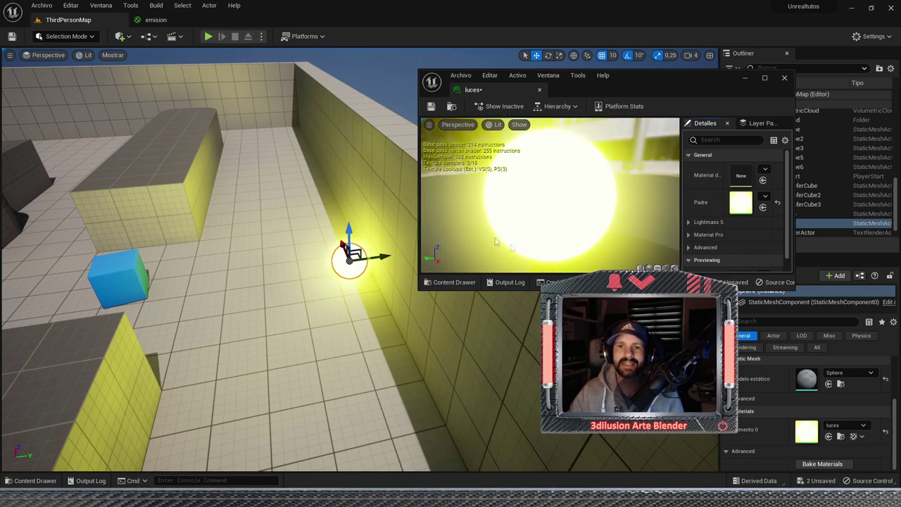
scroll(739, 201, down, 1)
scroll(739, 196, up, 1)
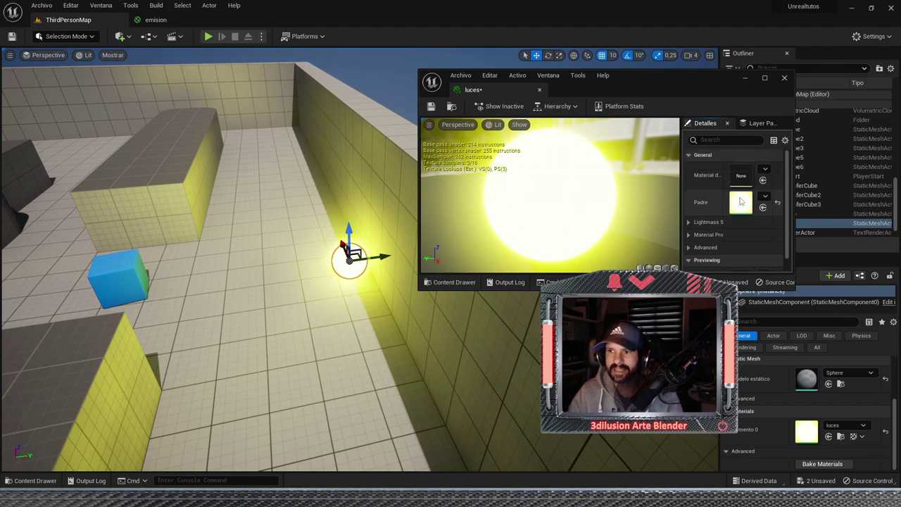
drag(767, 86, 710, 131)
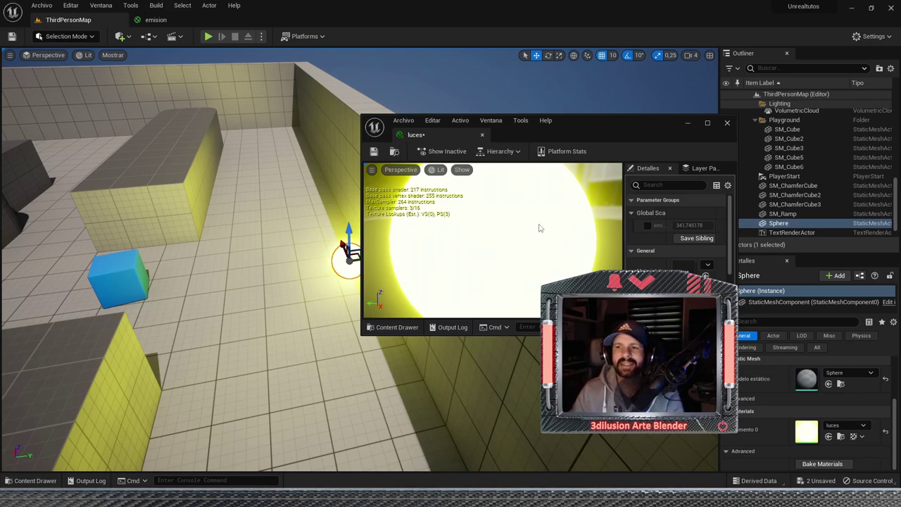
click(647, 225)
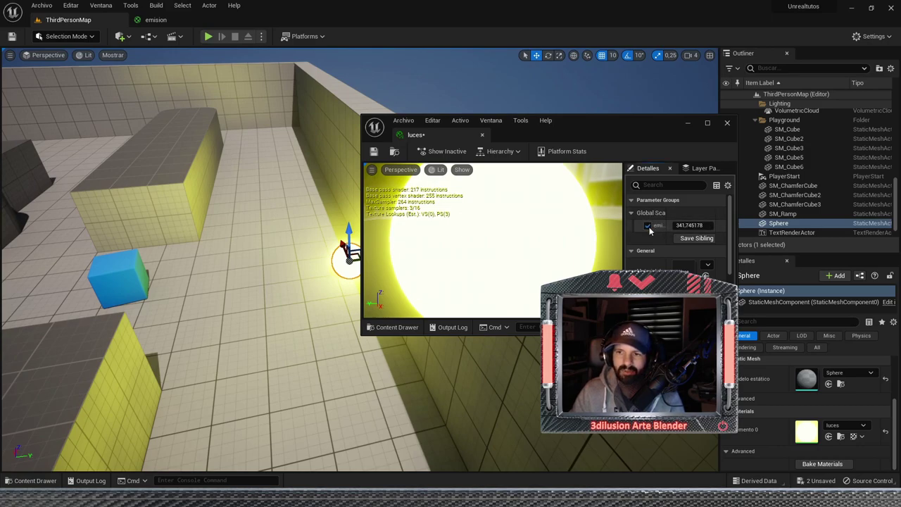
drag(690, 225, 704, 225)
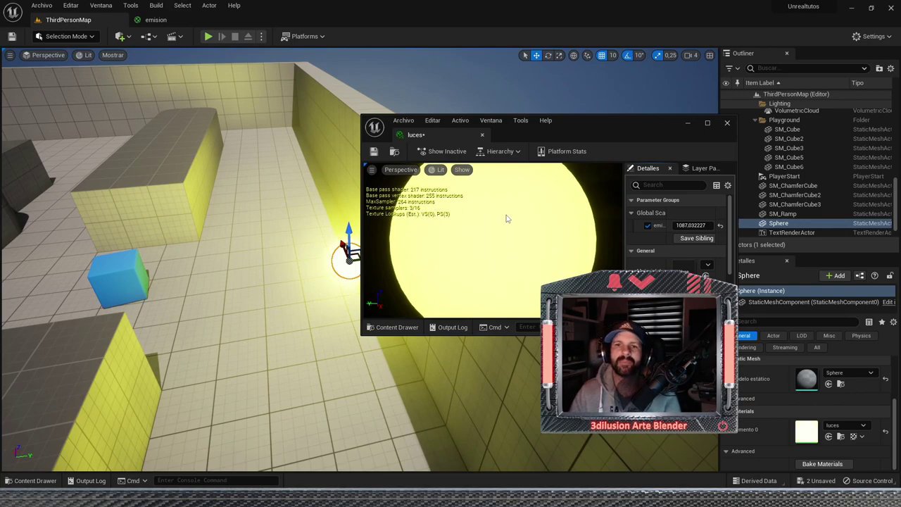
- Close luces, convert emision's yellow Constant3Vector into a vector parameter named 'color', and save
click(156, 20)
click(726, 124)
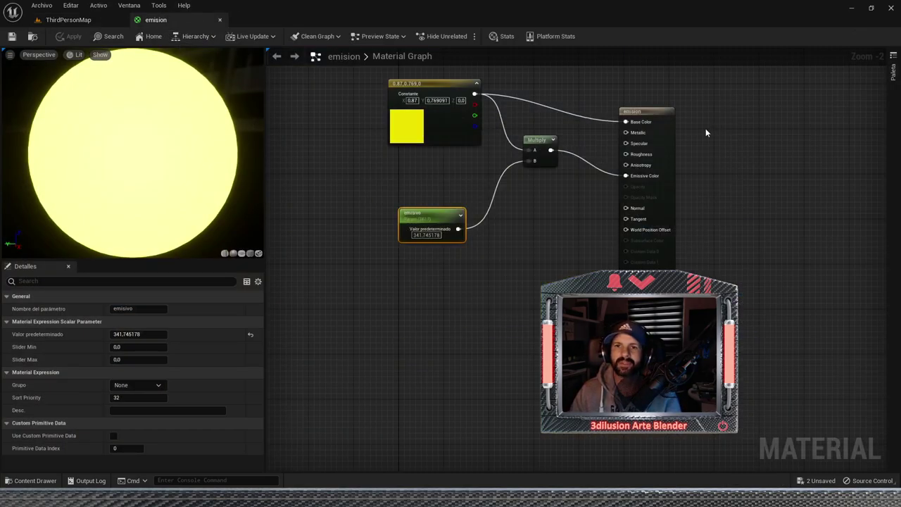
click(402, 126)
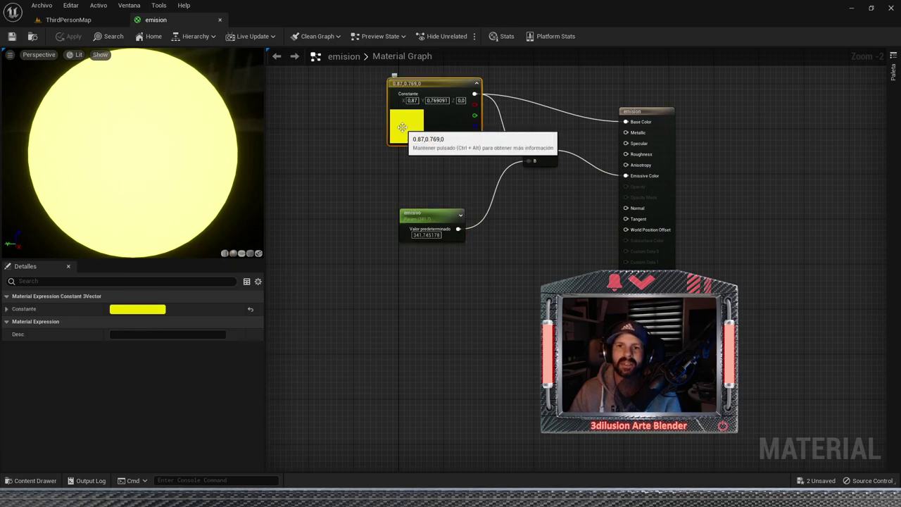
right_click(402, 126)
click(417, 145)
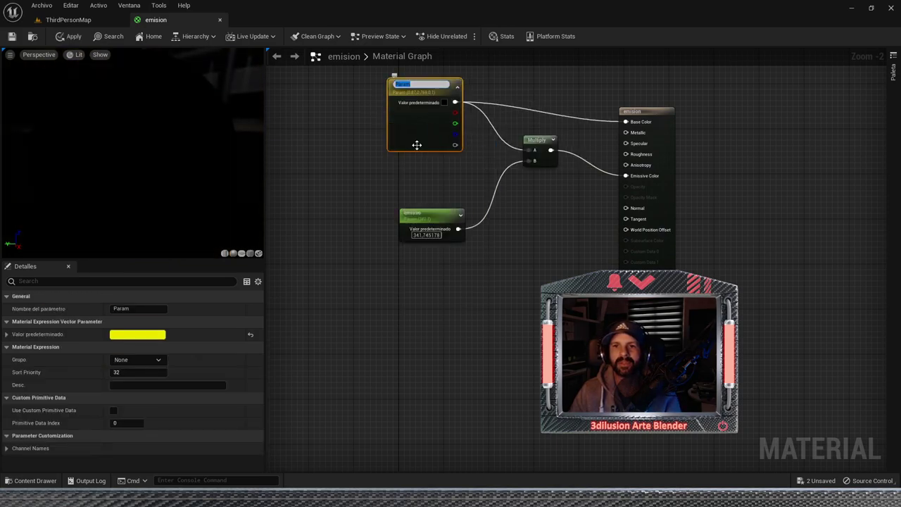
text(colo)
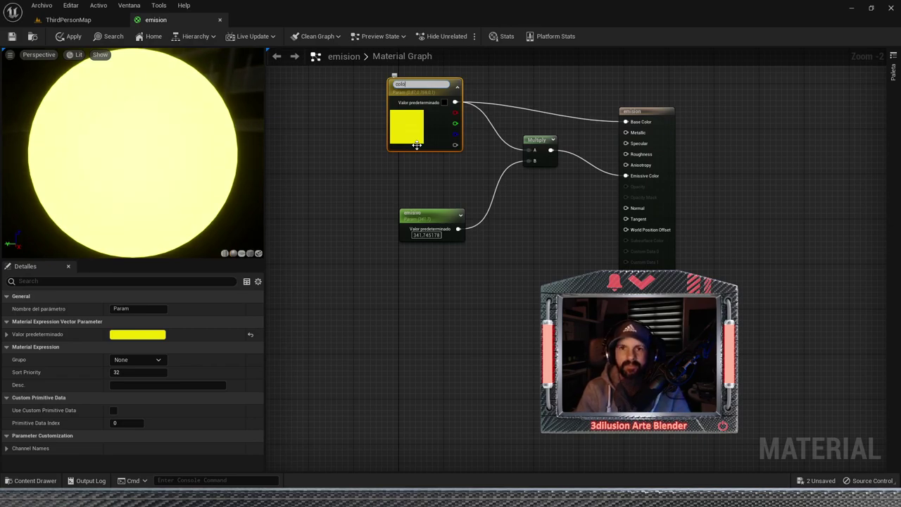
text(r)
key(Return)
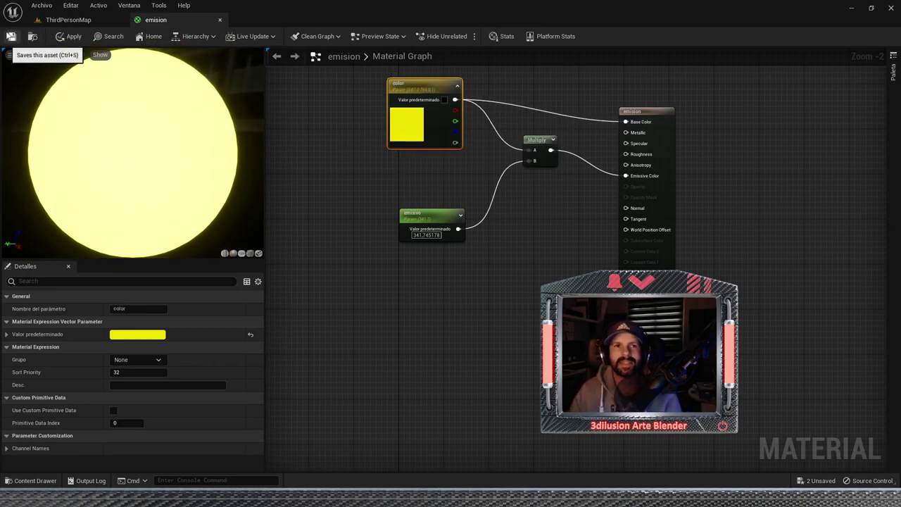
click(11, 38)
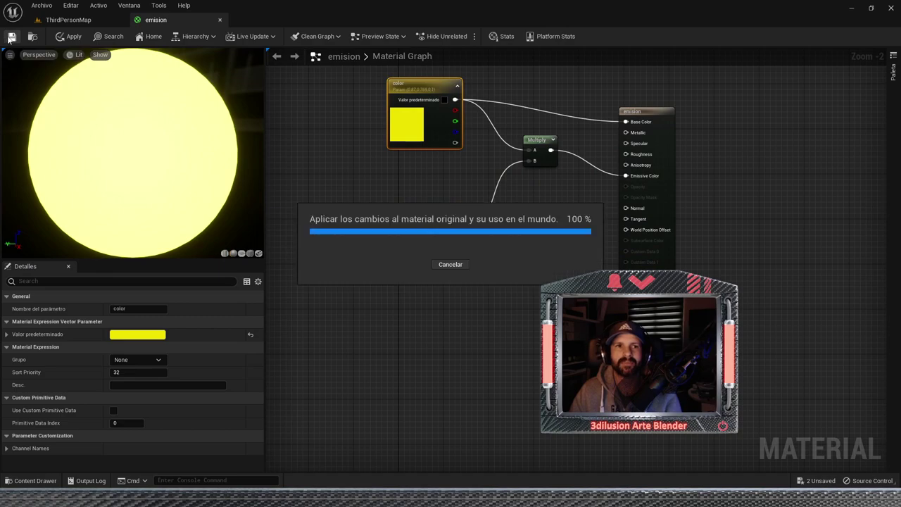
click(68, 21)
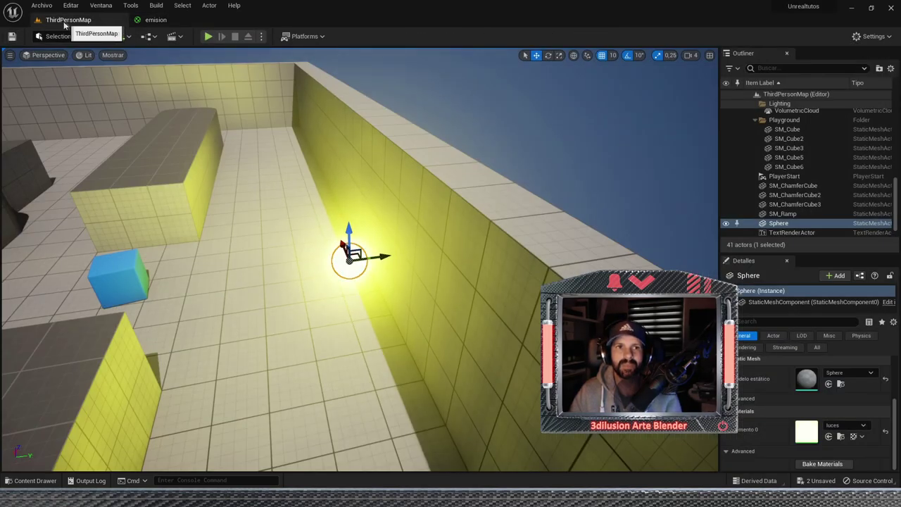
- Force-delete the existing luces material instance despite its references
click(32, 480)
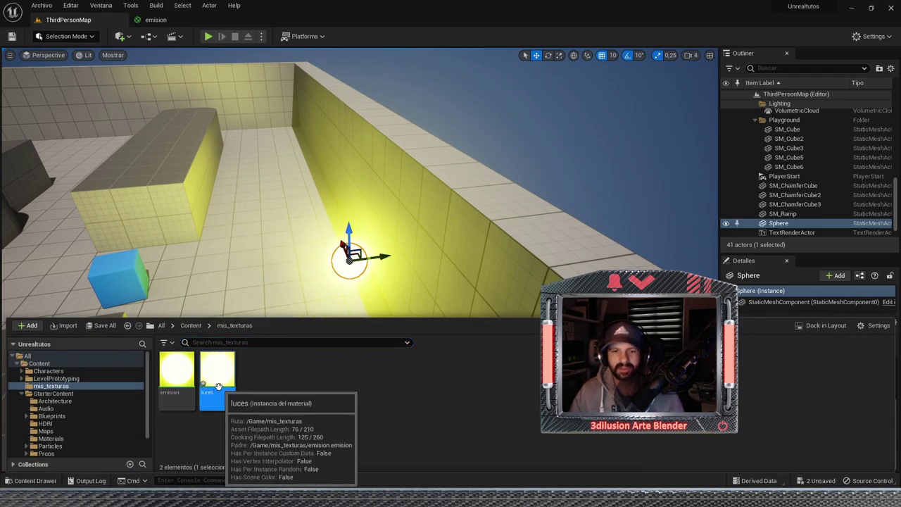
key(Delete)
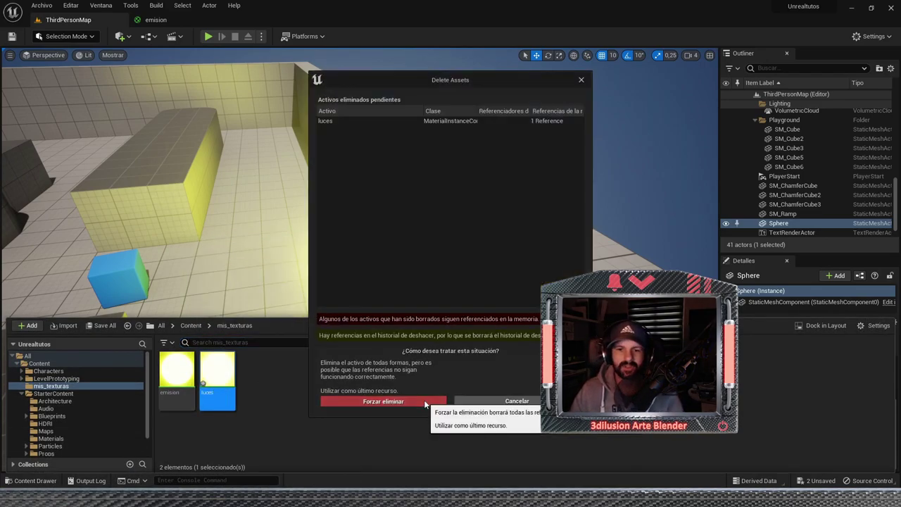
click(423, 401)
- Create a new luces instance of emision and apply it to the sphere
click(188, 367)
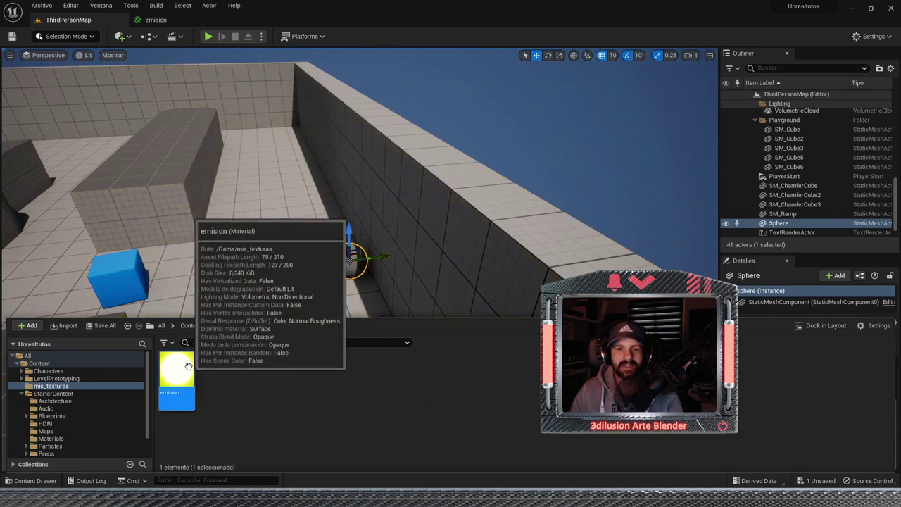
right_click(189, 367)
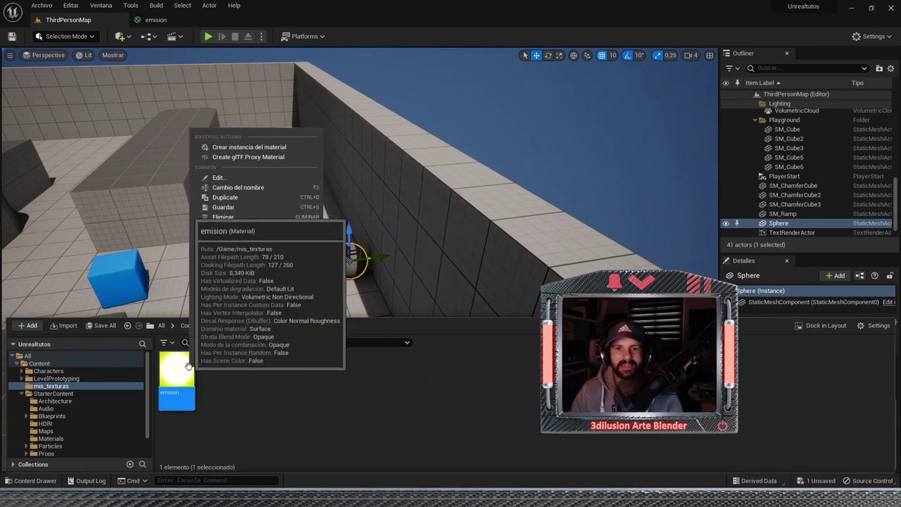
click(251, 147)
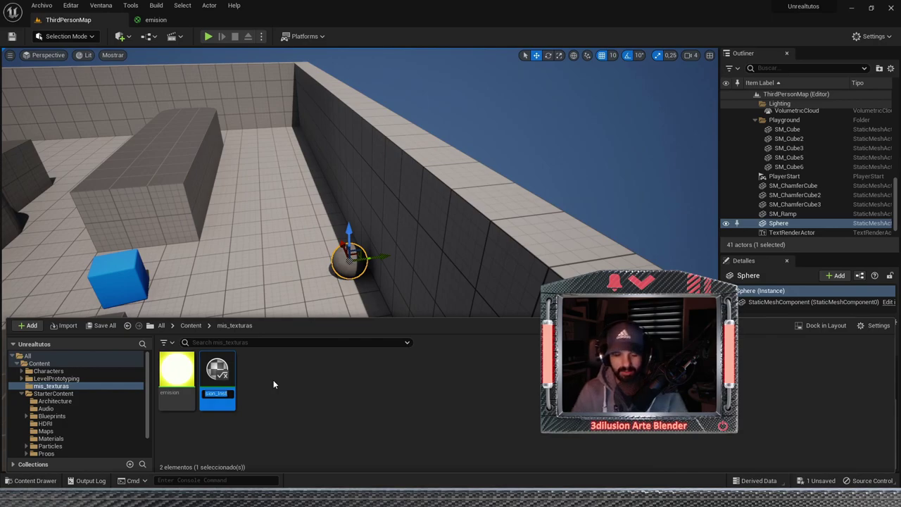
text(luces)
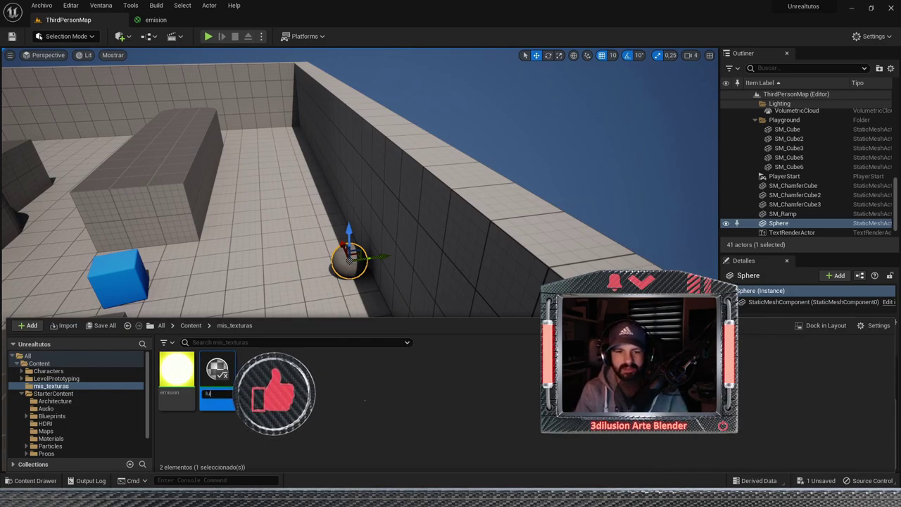
key(Return)
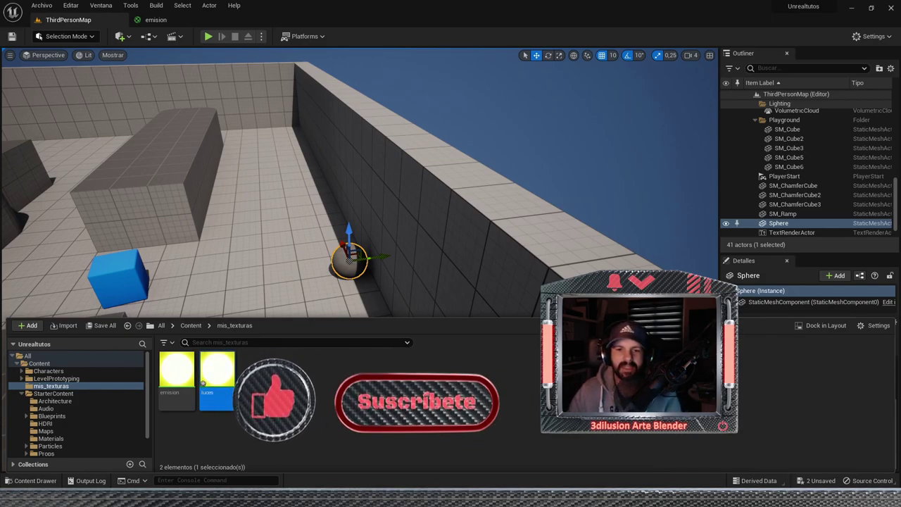
drag(216, 376, 339, 255)
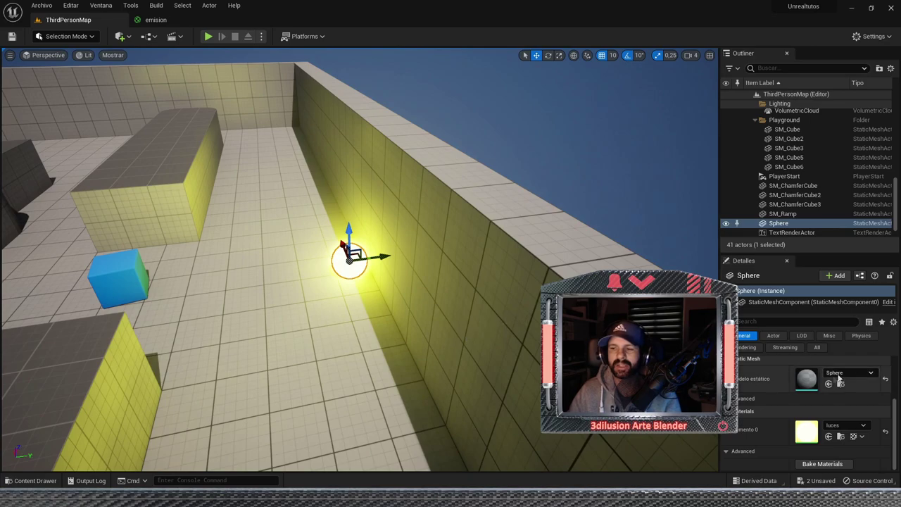
- Open the luces instance editor as a floating window moved aside from the level view
double_click(806, 431)
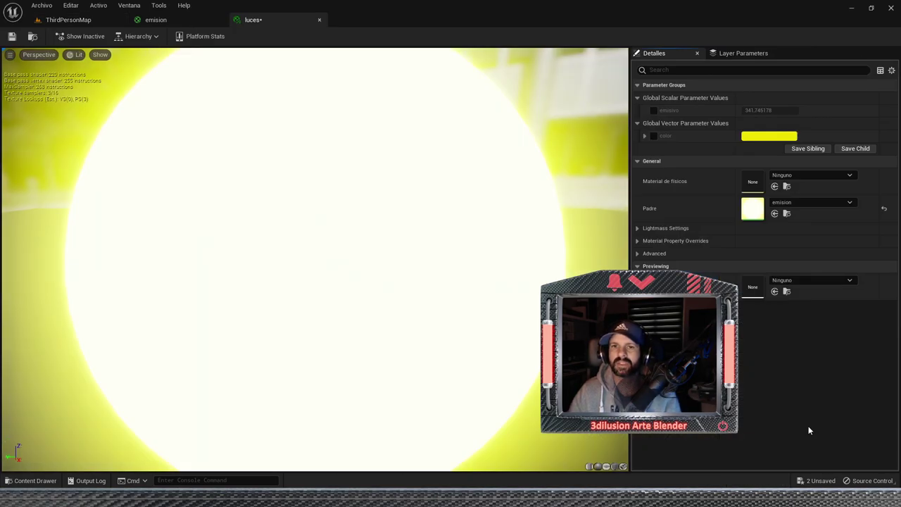
click(317, 21)
drag(346, 108, 340, 107)
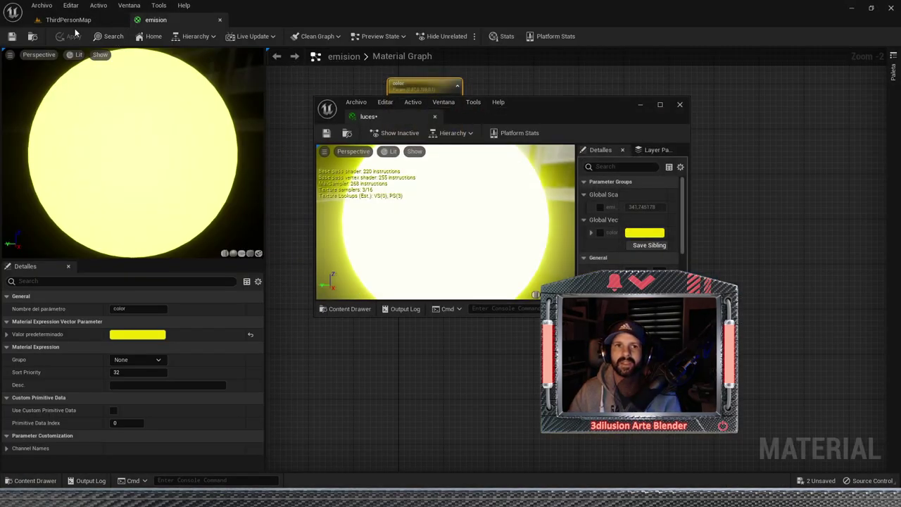
click(73, 21)
drag(529, 118, 607, 86)
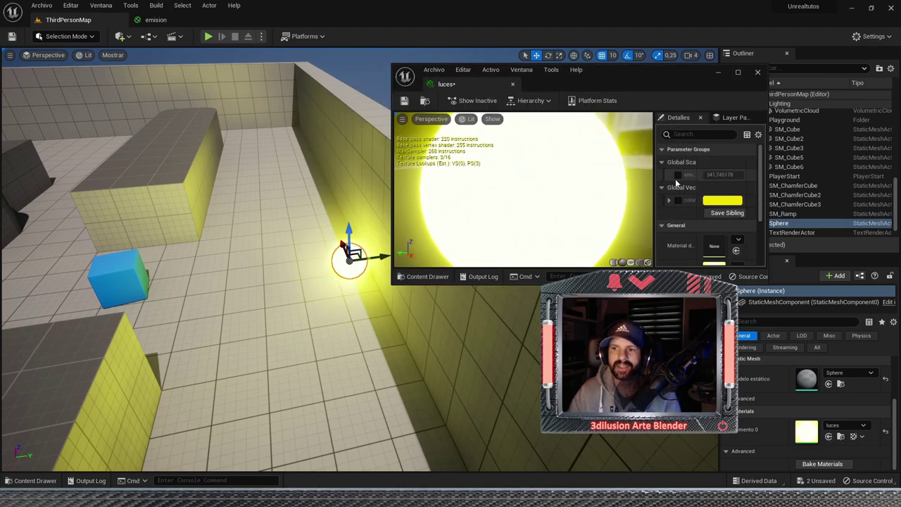
- Change the luces colour parameter to purple and inspect the purple lighting in the level
click(704, 203)
click(581, 262)
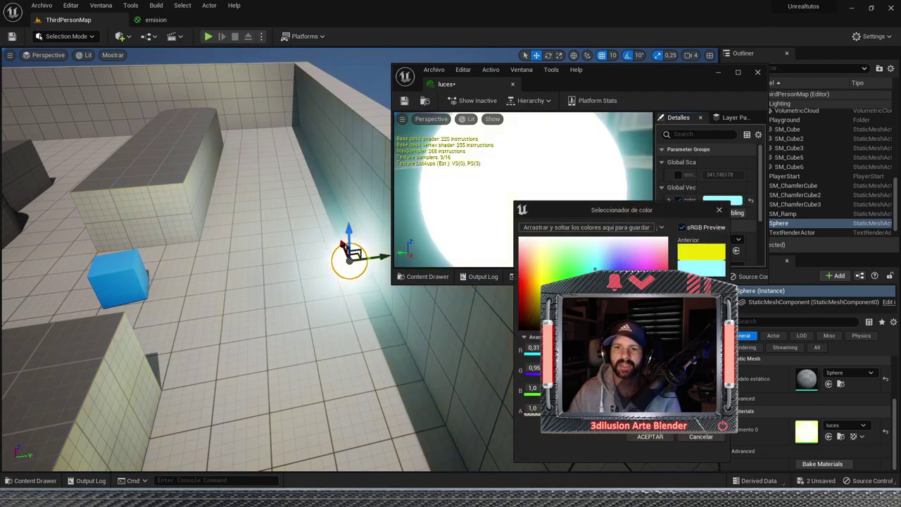
drag(581, 263, 611, 265)
mouse_move(620, 303)
mouse_down()
mouse_move(633, 259)
mouse_move(625, 259)
mouse_up()
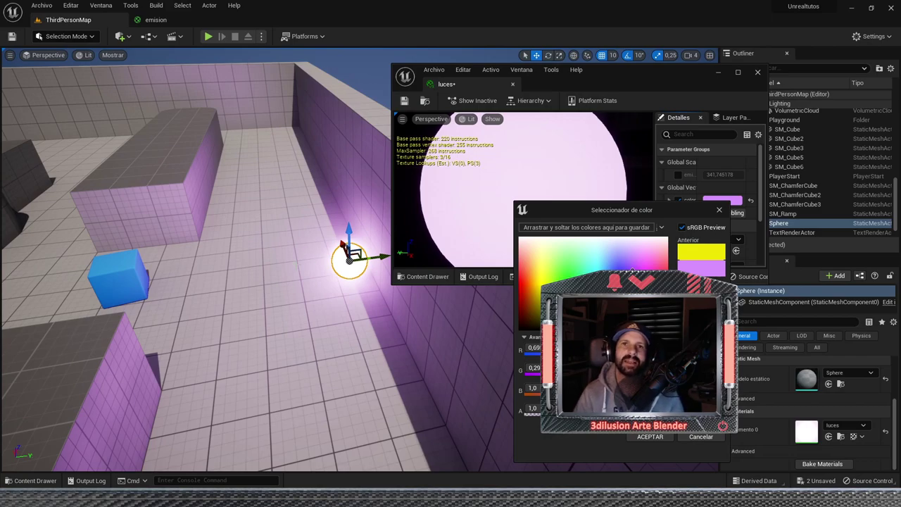
click(671, 143)
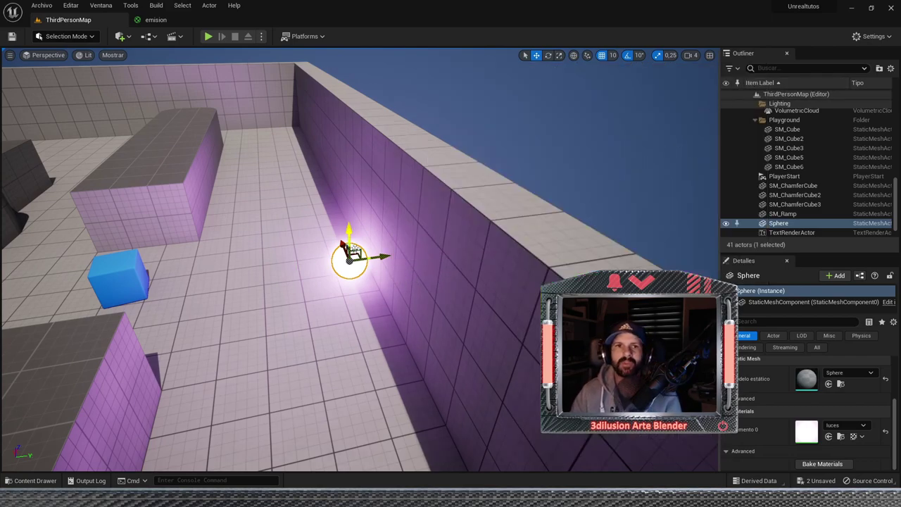
right_drag(671, 144, 339, 262)
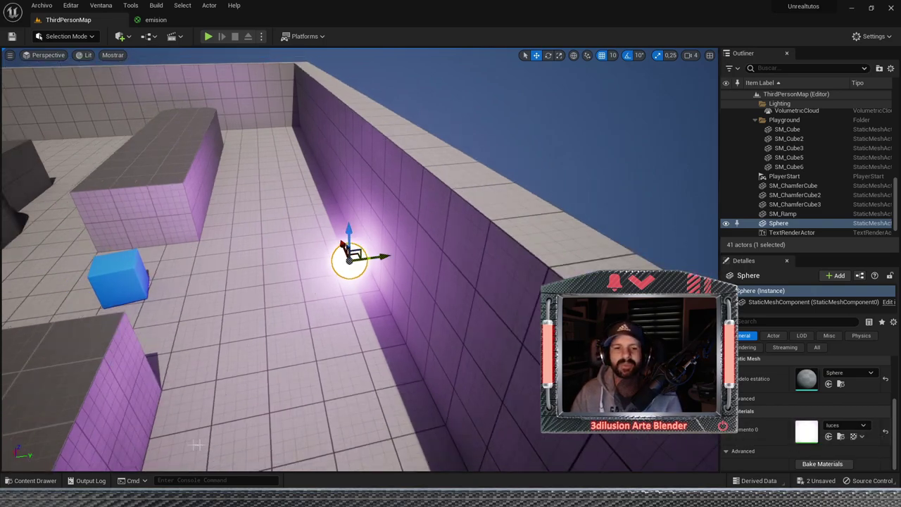
click(28, 480)
- Open emision, delete its Multiply and emisivo nodes, and add a new constant node
double_click(175, 372)
scroll(460, 233, up, 3)
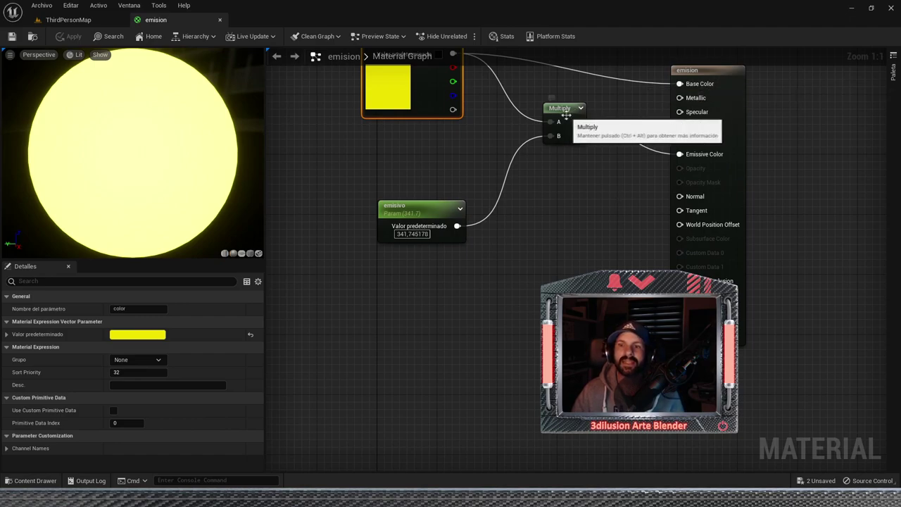
drag(567, 115, 567, 123)
drag(680, 153, 614, 151)
click(668, 148)
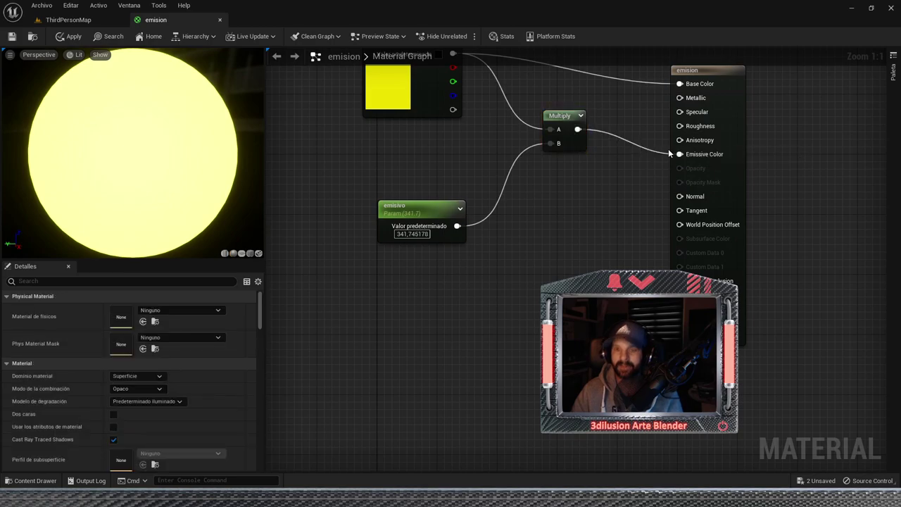
click(569, 118)
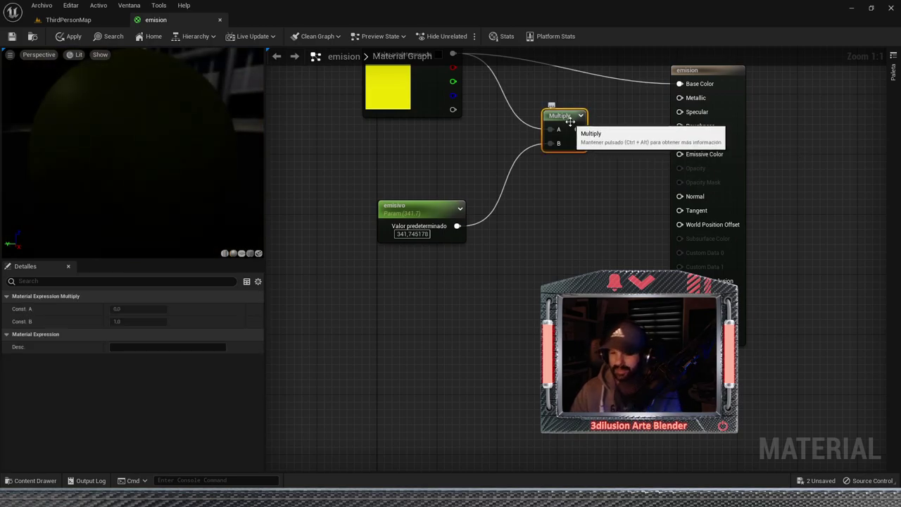
key(Delete)
click(431, 207)
key(Delete)
scroll(515, 156, down, 2)
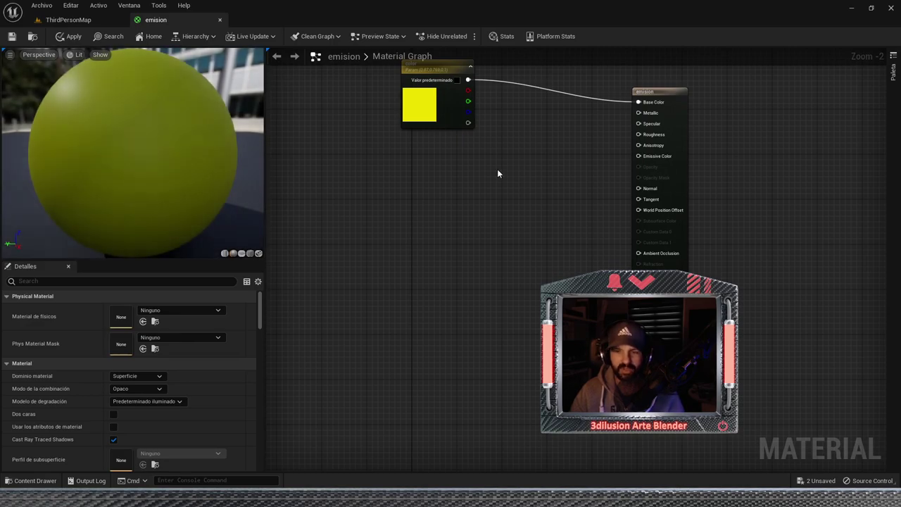
click(497, 168)
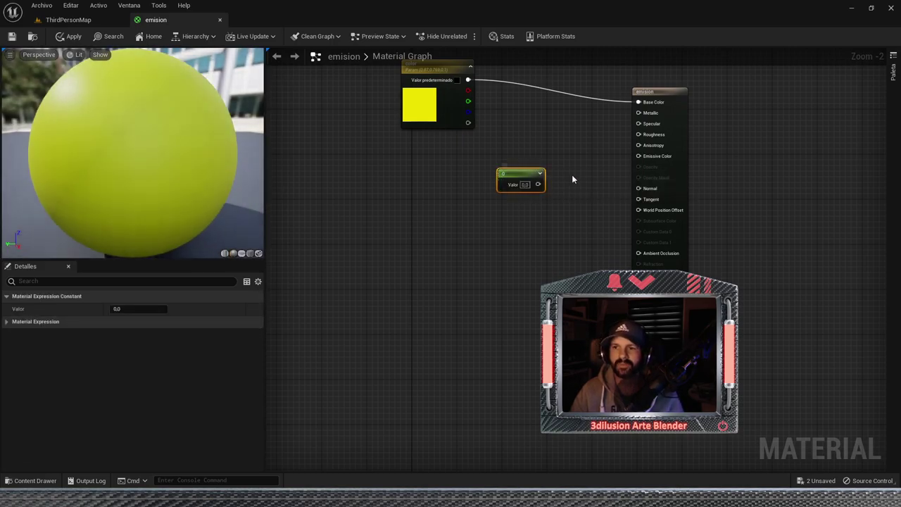
- Wire a constant valued 1 into emision's Metallic input, breaking its link to Roughness
scroll(572, 180, up, 2)
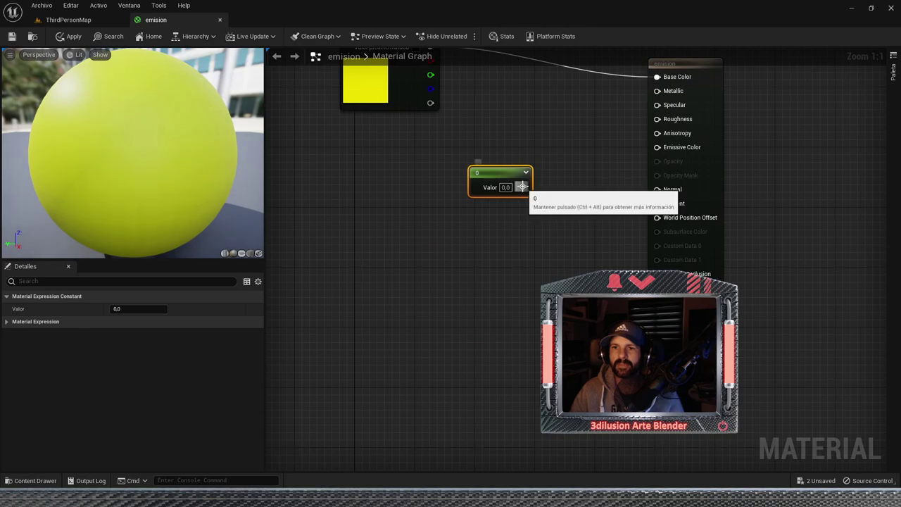
drag(522, 187, 656, 91)
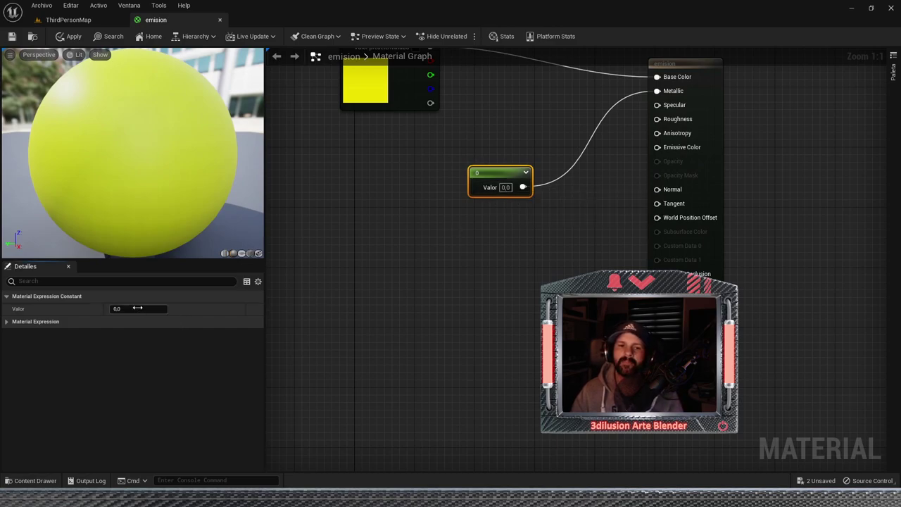
text(1)
key(Return)
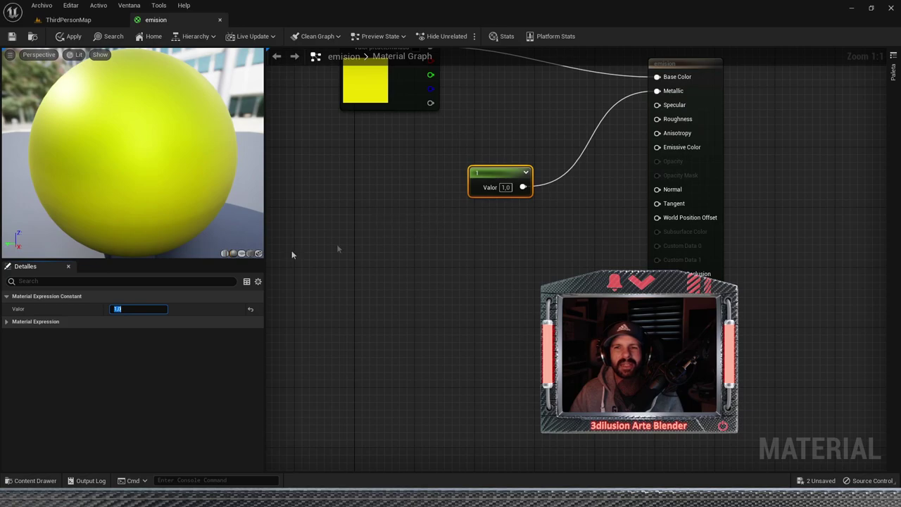
mouse_move(533, 188)
mouse_down()
mouse_move(480, 171)
mouse_move(656, 119)
mouse_up()
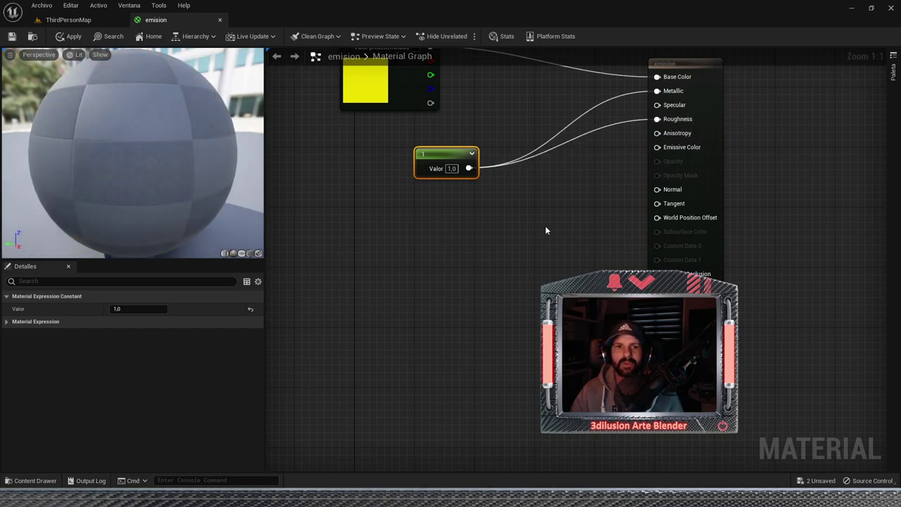
alt+click(657, 119)
- Duplicate the constant and wire the copy into the Roughness input
drag(438, 162, 438, 170)
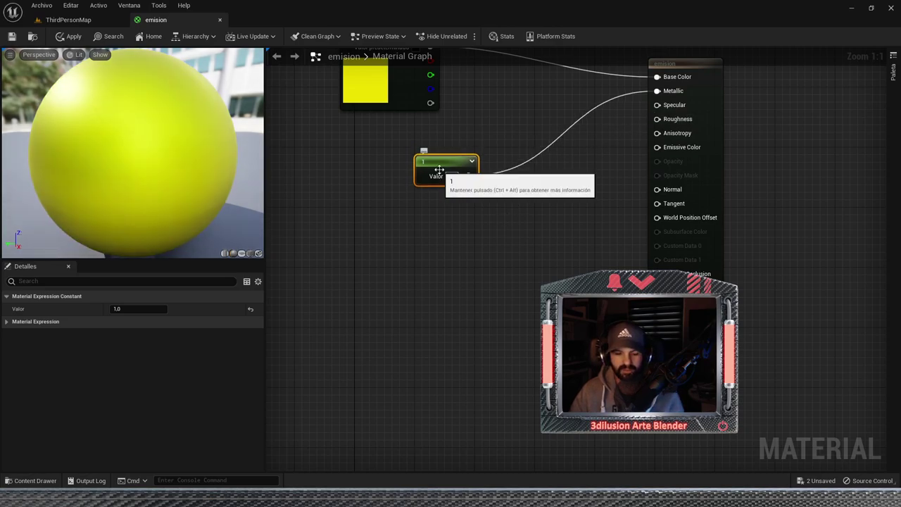
key(ctrl+w)
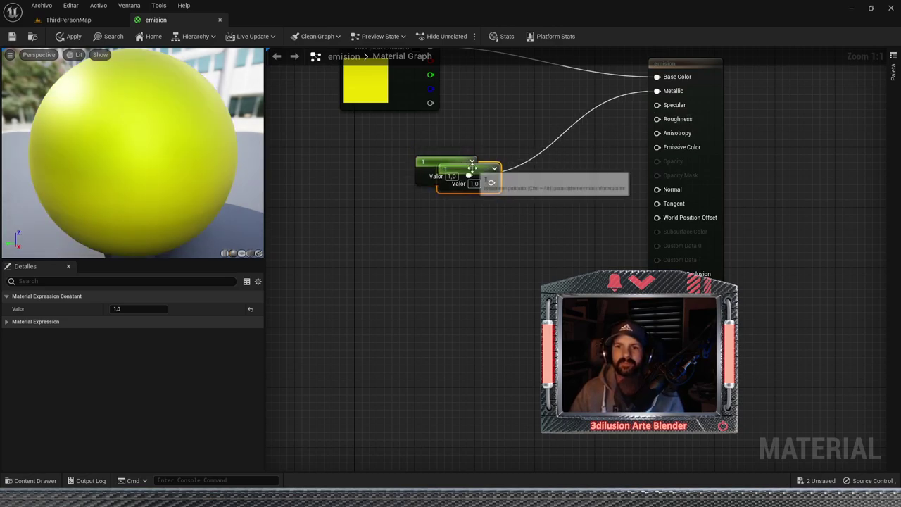
drag(476, 166, 477, 225)
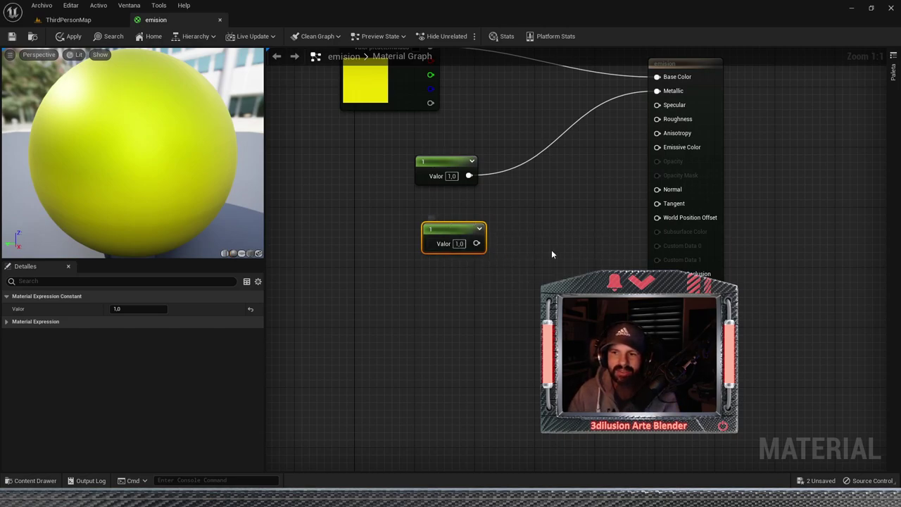
drag(476, 244, 657, 120)
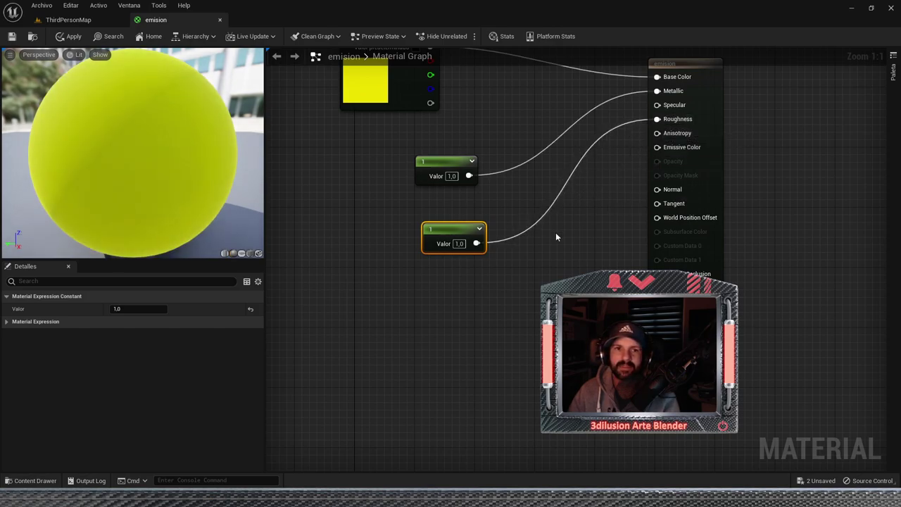
- Set the Roughness constant's value to 0.2, then go back to the level map
click(119, 308)
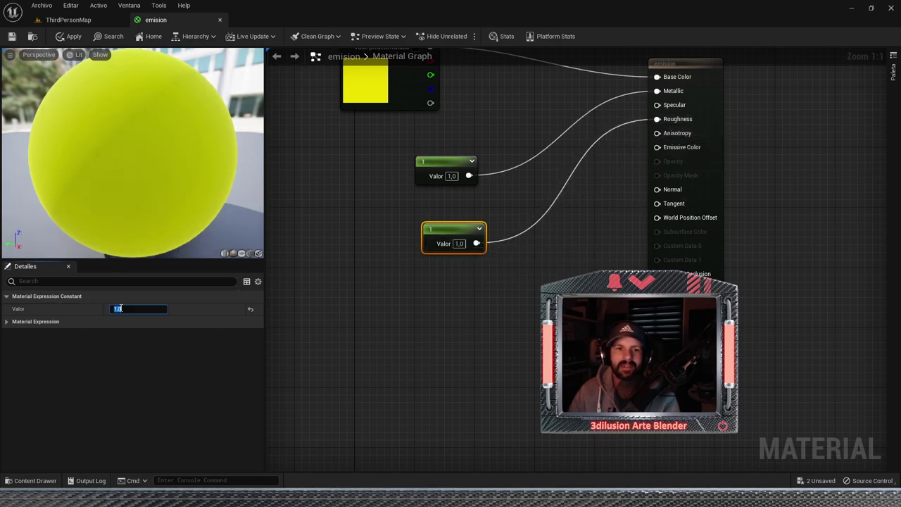
text(0)
key(Return)
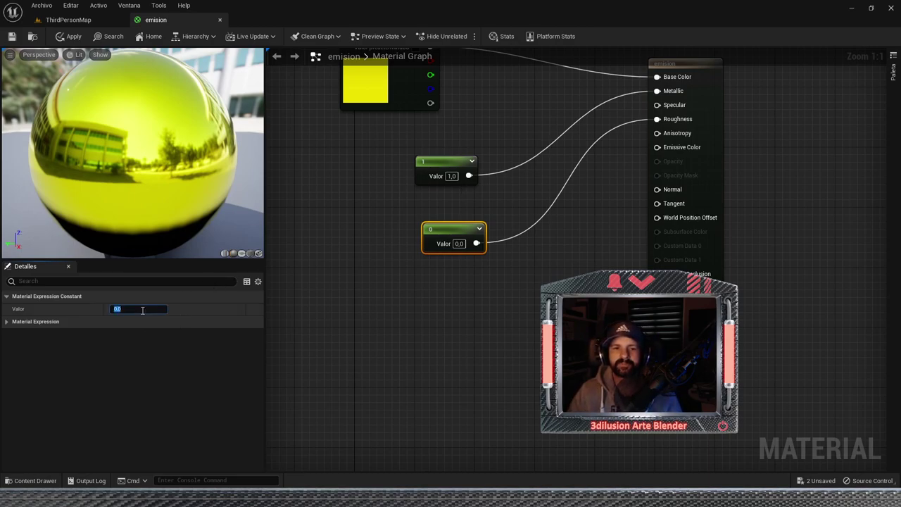
text(2)
key(Return)
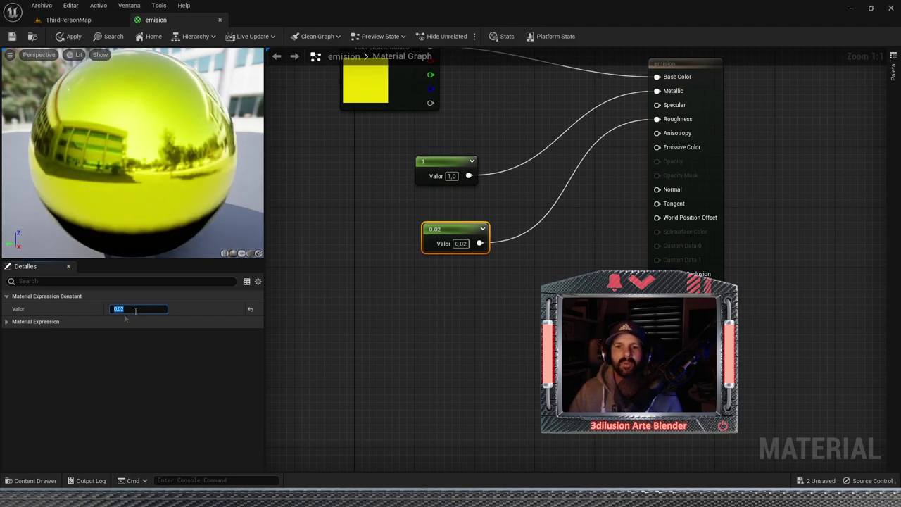
text(2)
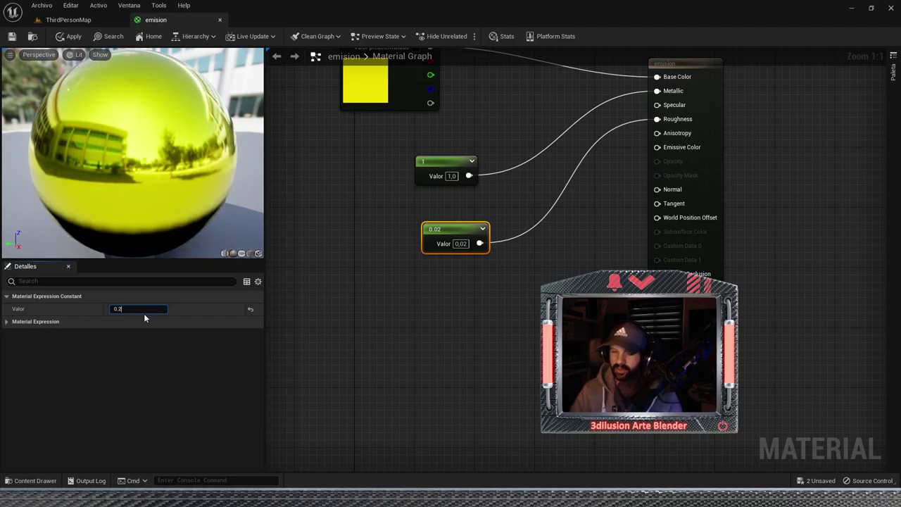
key(Return)
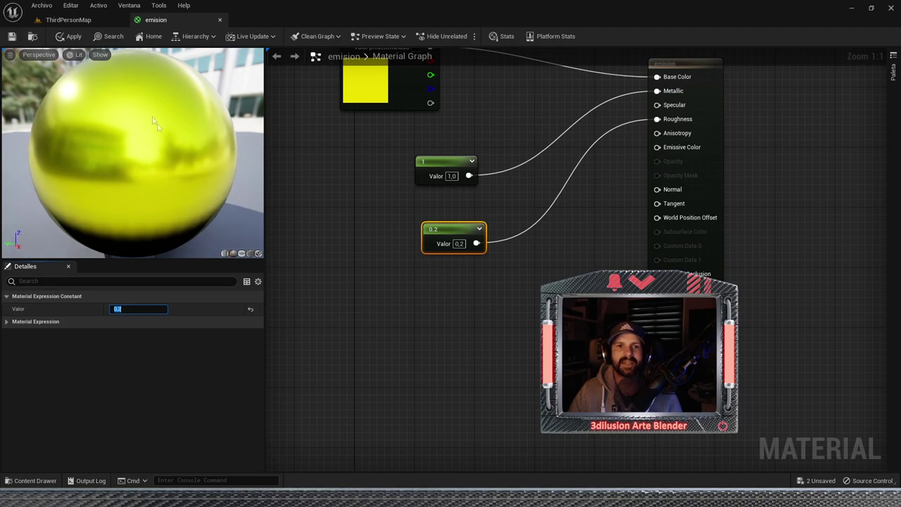
scroll(349, 177, down, 2)
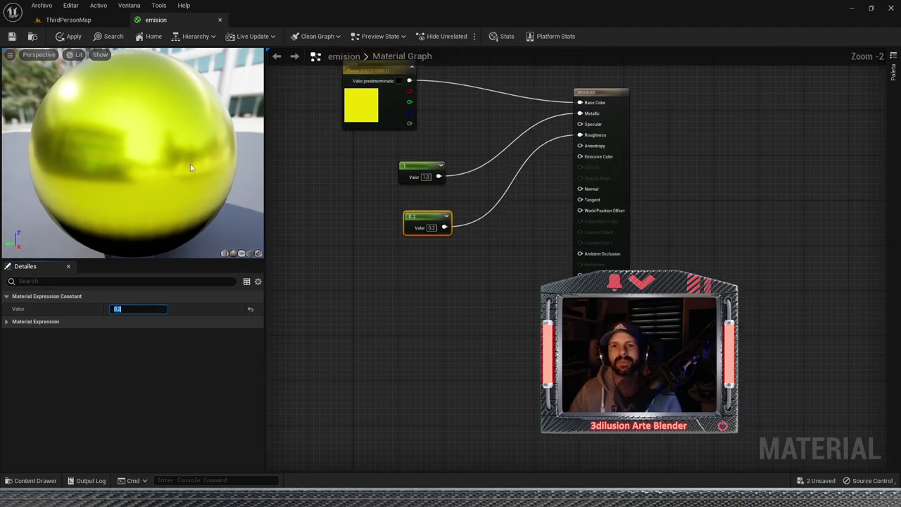
scroll(520, 231, down, 2)
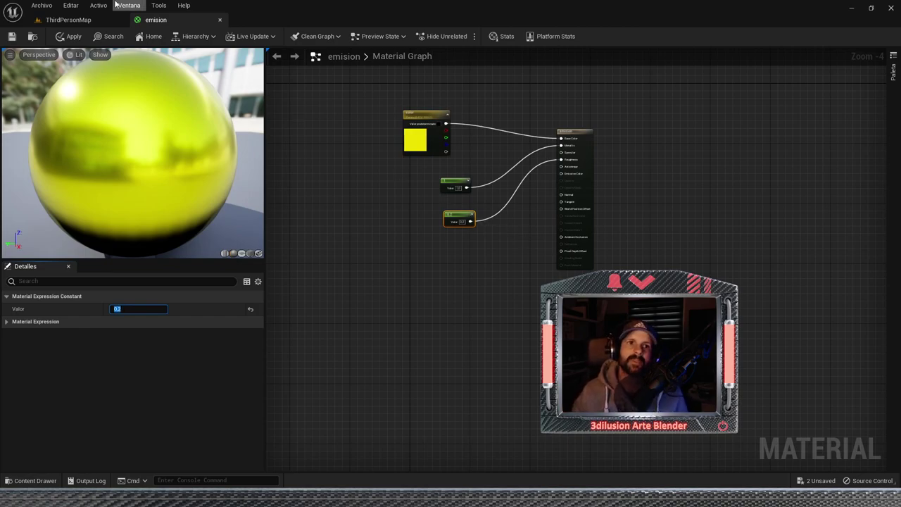
click(93, 21)
- Copy the glowing sphere into Sphere2, then select the back wall SM_Cube6
alt+drag(317, 113, 328, 235)
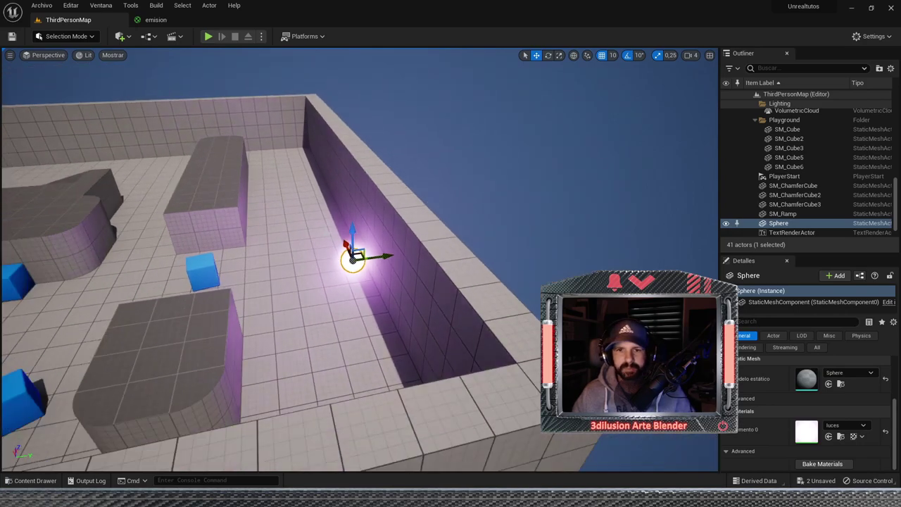
key(ctrl+d)
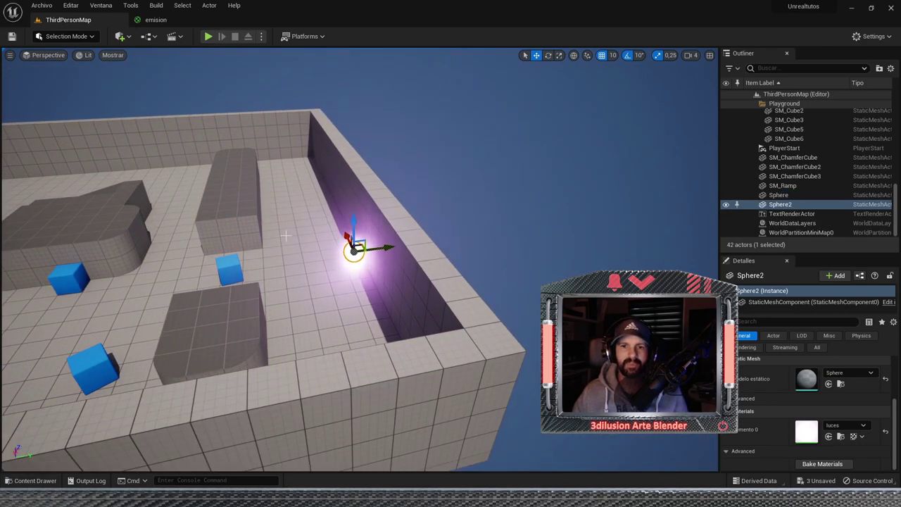
alt+drag(301, 246, 182, 258)
scroll(184, 257, up, 5)
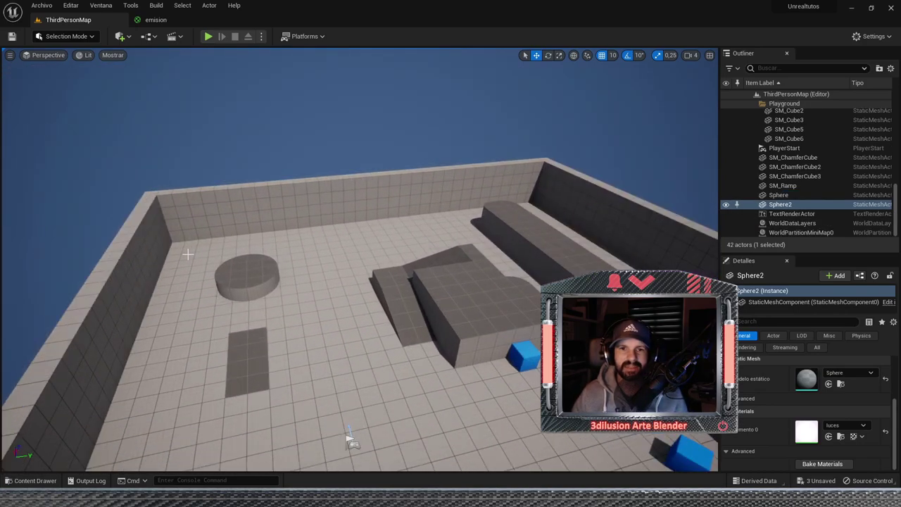
click(320, 185)
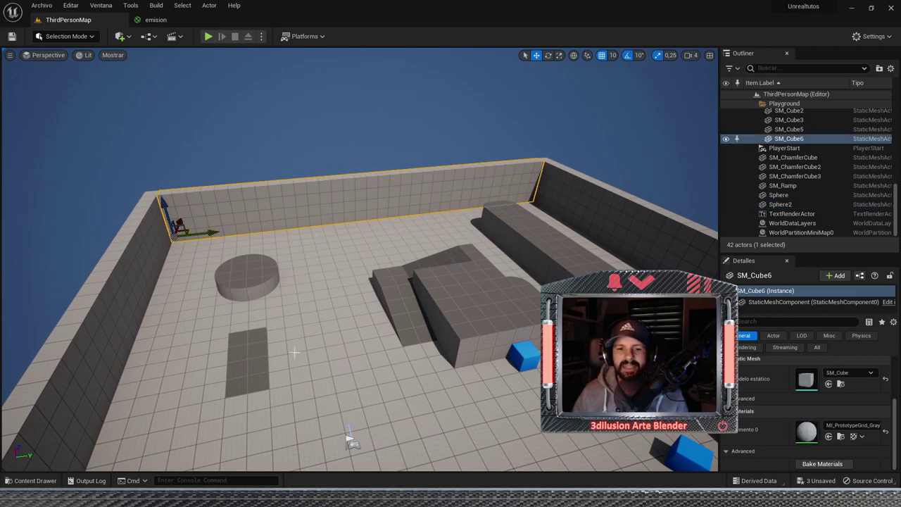
- Apply M_Brick_Clay_Old from StarterContent Materials to the selected back wall SM_Cube6
click(31, 480)
scroll(71, 423, down, 1)
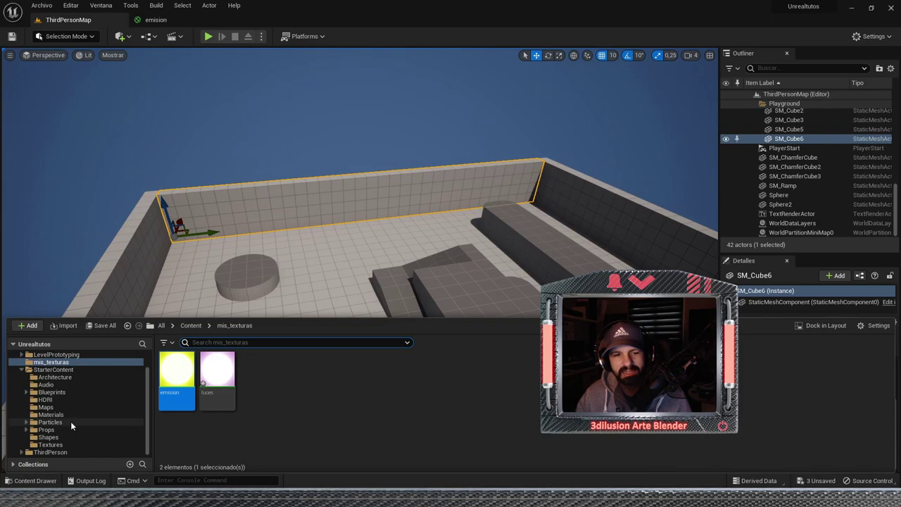
click(70, 416)
drag(391, 370, 365, 186)
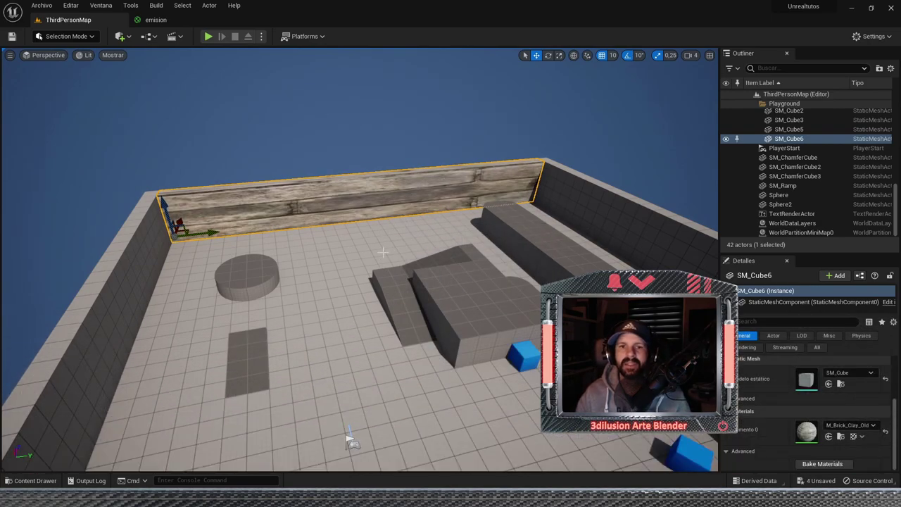
scroll(383, 252, up, 2)
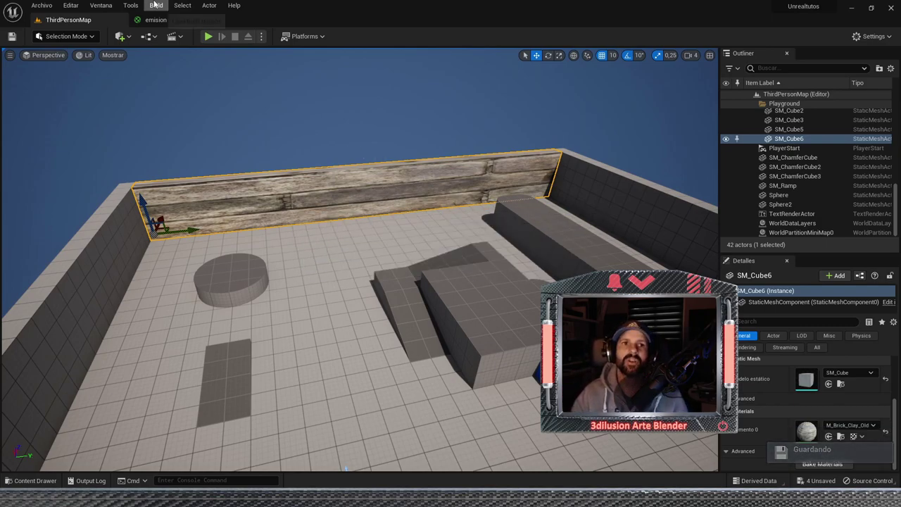
click(78, 39)
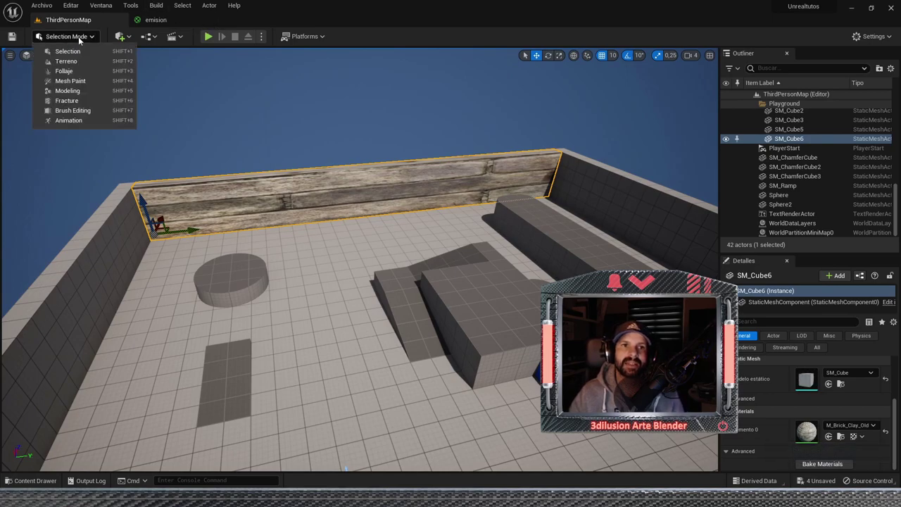
- Repack the wall's UVs with Modeling Mode's UV Layout tool at scale 20
click(68, 91)
scroll(40, 173, down, 3)
scroll(40, 176, down, 3)
scroll(41, 179, down, 3)
scroll(42, 180, down, 2)
scroll(42, 179, down, 2)
scroll(41, 177, down, 2)
scroll(43, 177, down, 2)
scroll(43, 178, down, 2)
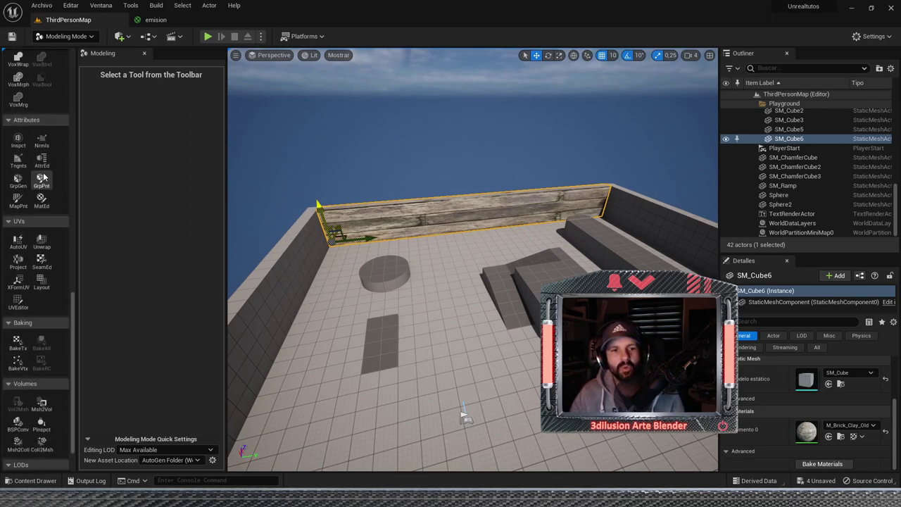
click(42, 282)
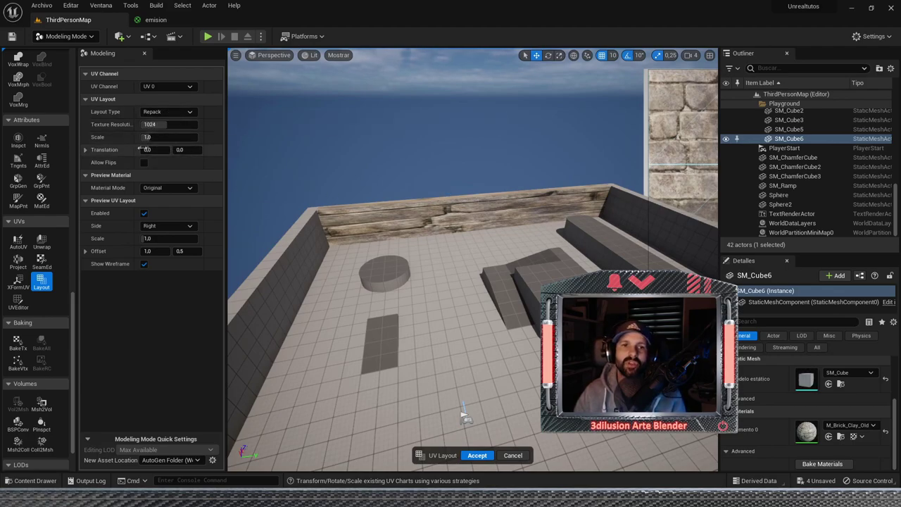
drag(157, 137, 150, 136)
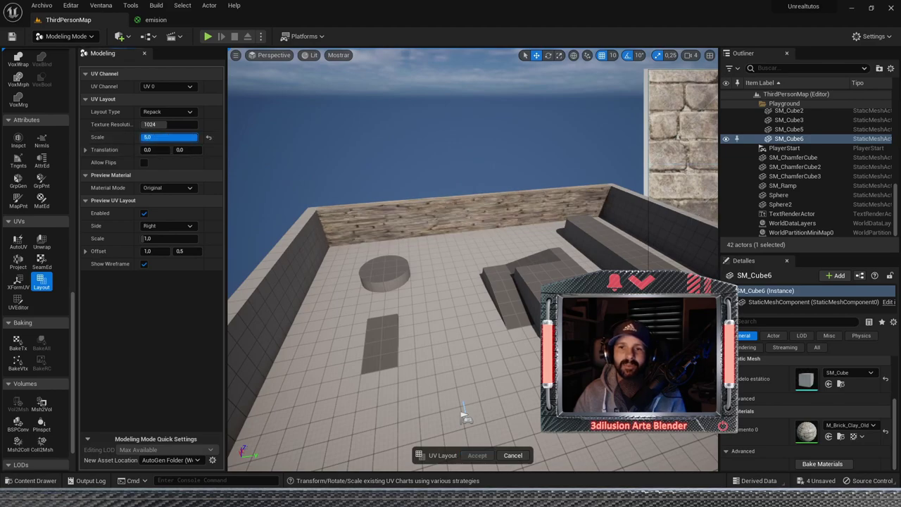
click(154, 137)
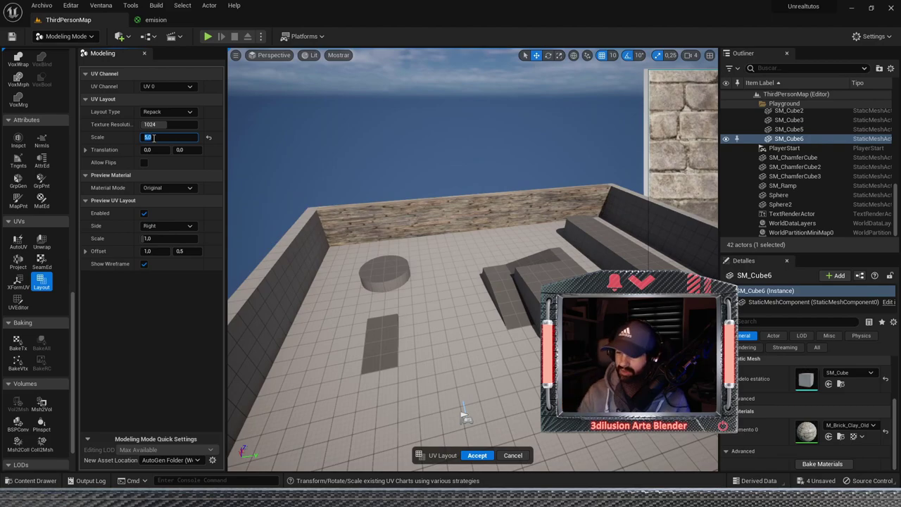
text(20)
key(Return)
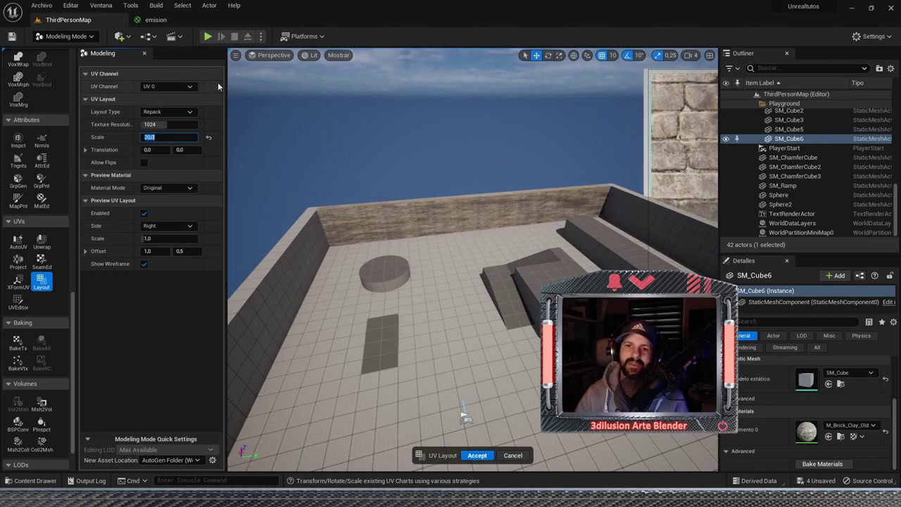
- Apply M_Brick_Clay_New to the back wall and open it in the material editor
scroll(467, 187, up, 3)
right_drag(466, 186, 423, 190)
right_click(468, 193)
scroll(423, 190, up, 3)
scroll(424, 186, up, 3)
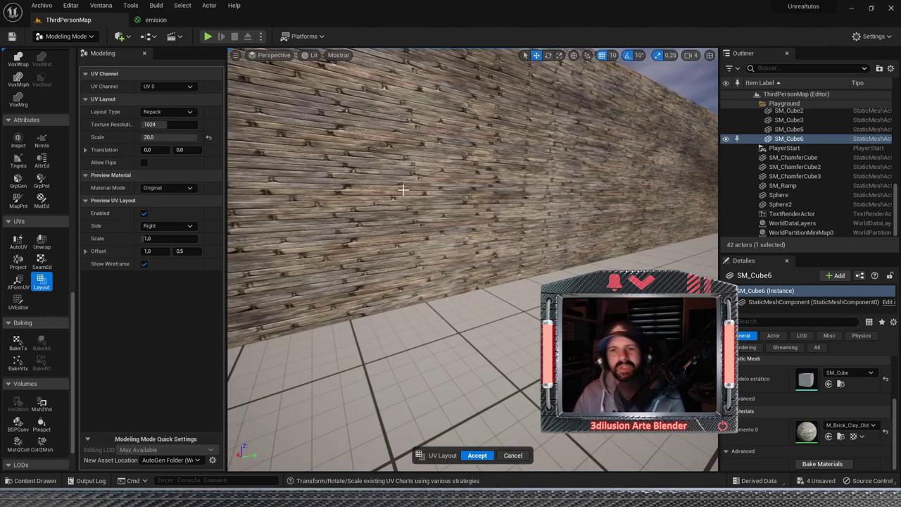
scroll(365, 249, down, 3)
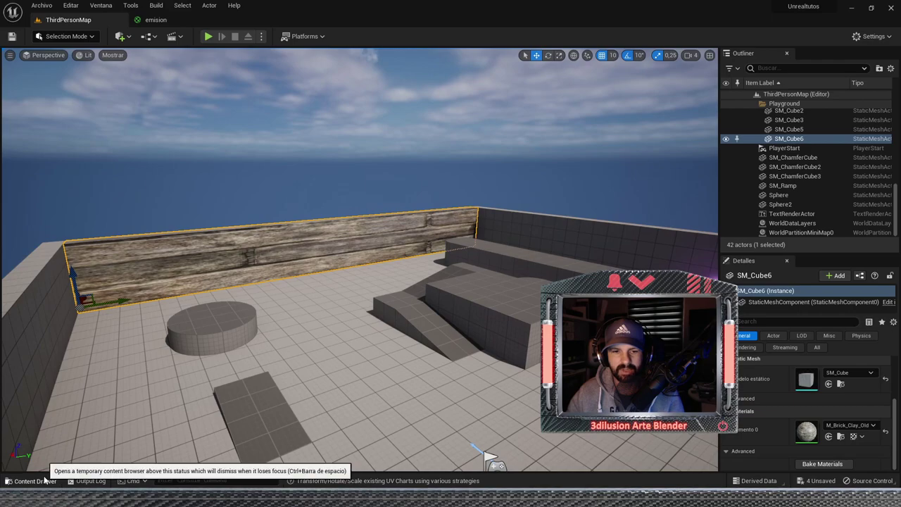
click(30, 480)
drag(355, 370, 314, 243)
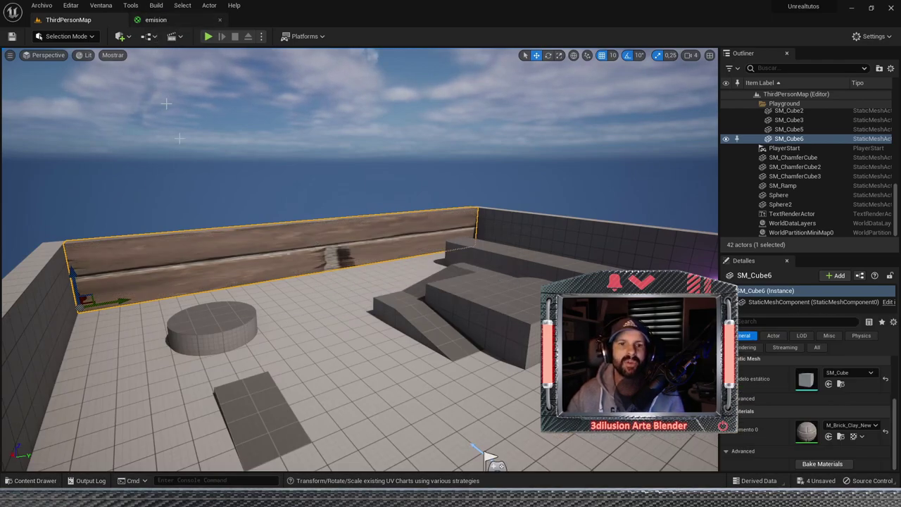
double_click(806, 429)
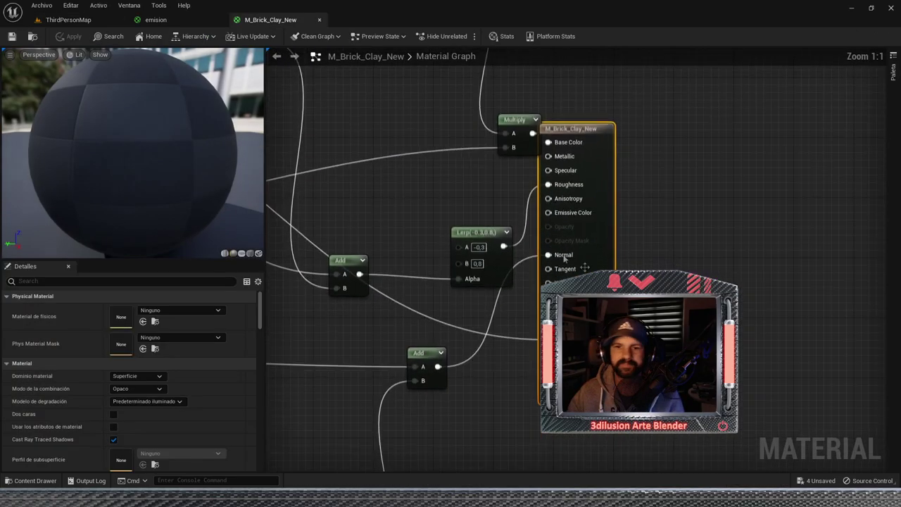
- Raise the TexCoord node's U and V tiling in M_Brick_Clay_New and apply it
scroll(340, 186, up, 4)
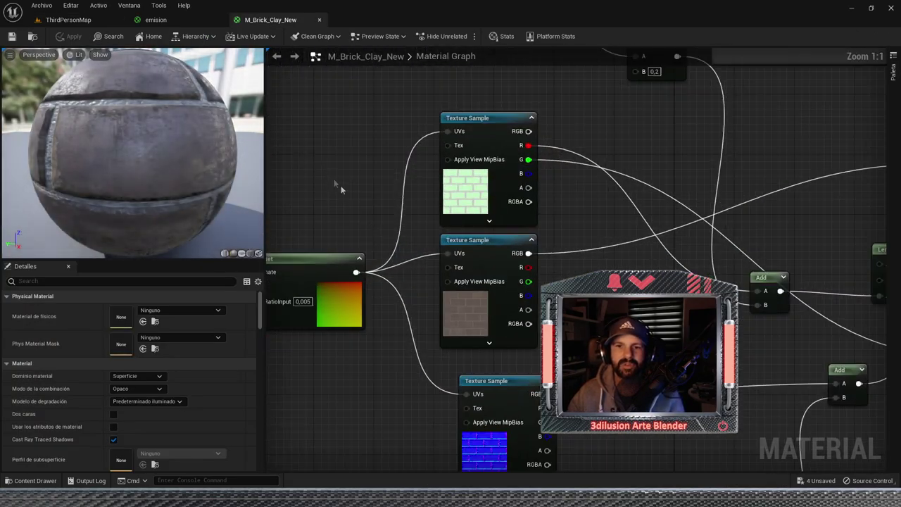
scroll(440, 233, up, 1)
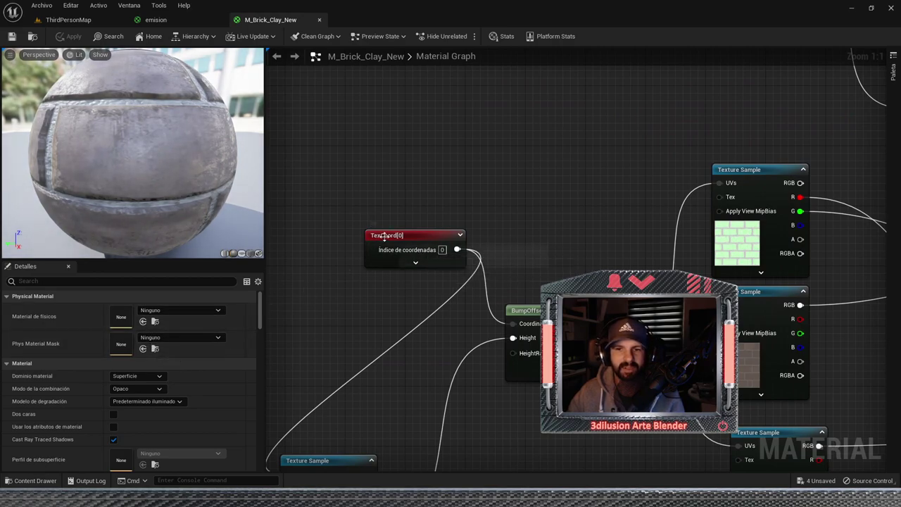
click(389, 236)
mouse_move(118, 331)
mouse_down()
mouse_move(162, 331)
mouse_move(148, 321)
mouse_move(148, 334)
mouse_up()
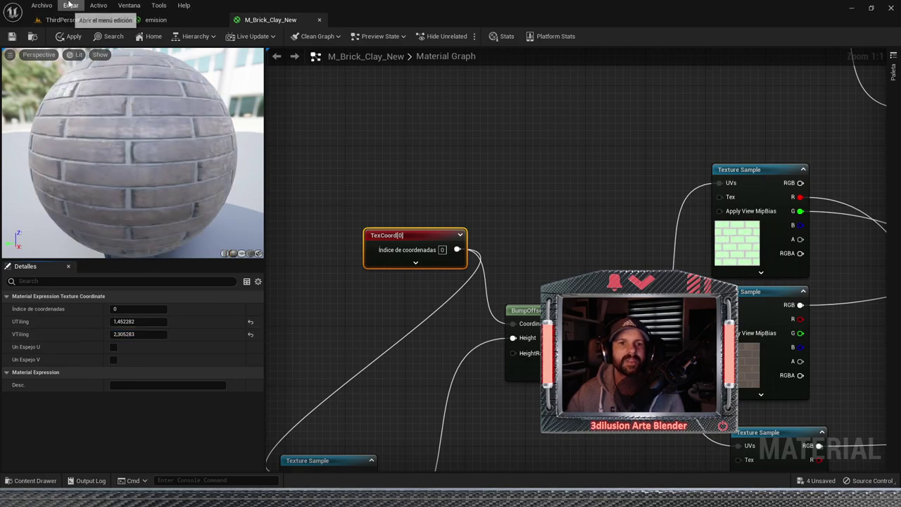
click(12, 36)
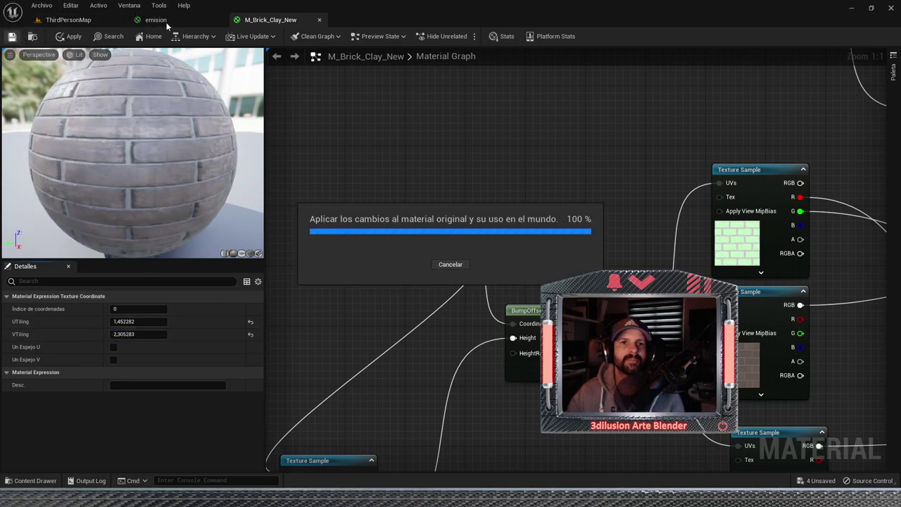
click(89, 21)
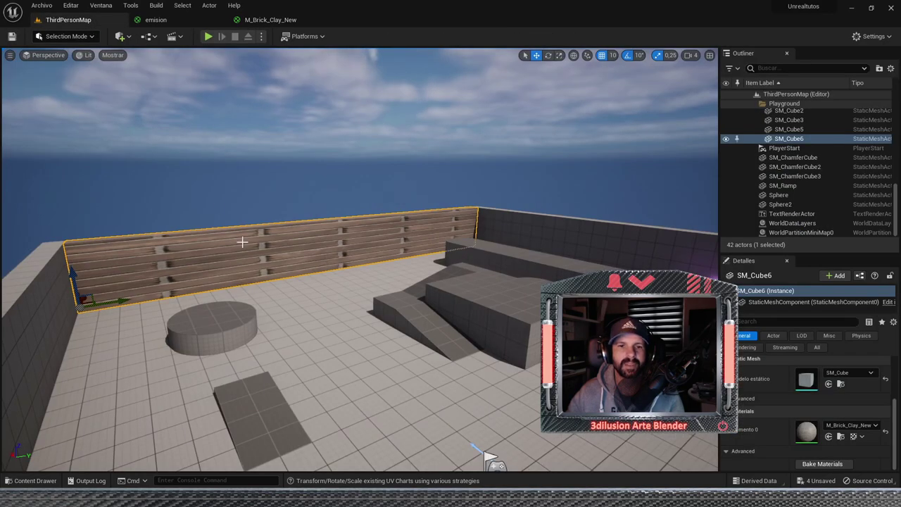
- Increase UTiling further to 4.297471, apply and save, then view the wall in ThirdPersonMap
scroll(242, 242, down, 2)
scroll(474, 436, down, 2)
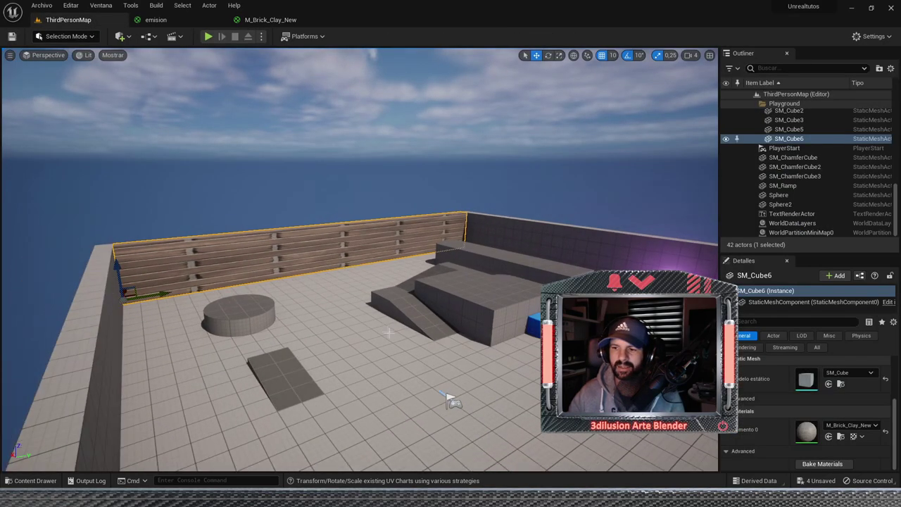
click(271, 19)
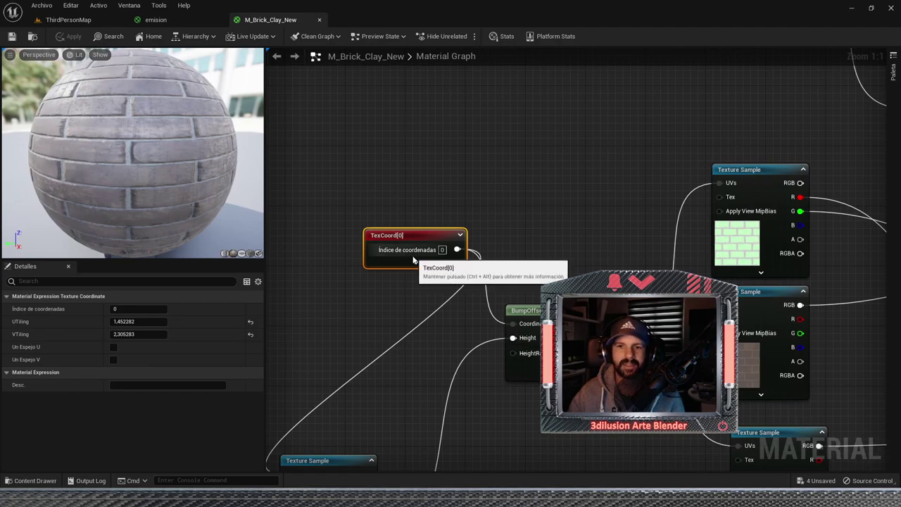
drag(134, 323, 138, 323)
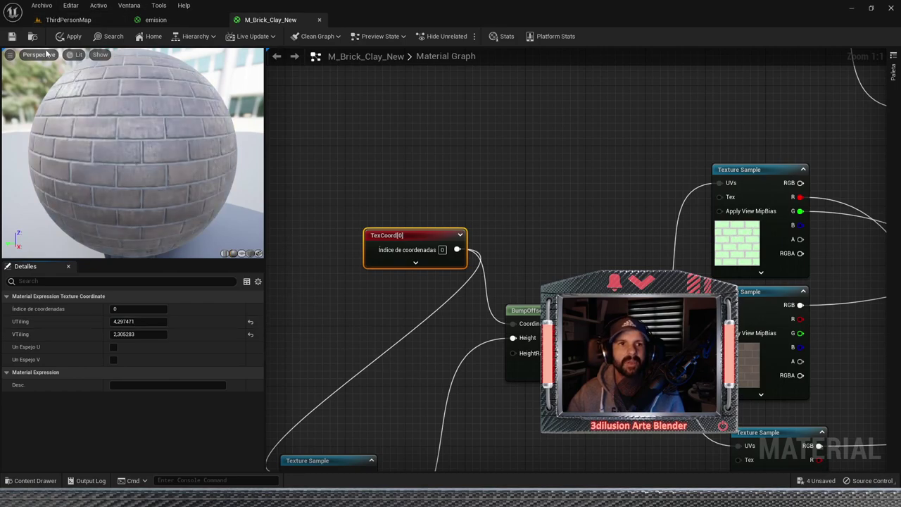
click(13, 36)
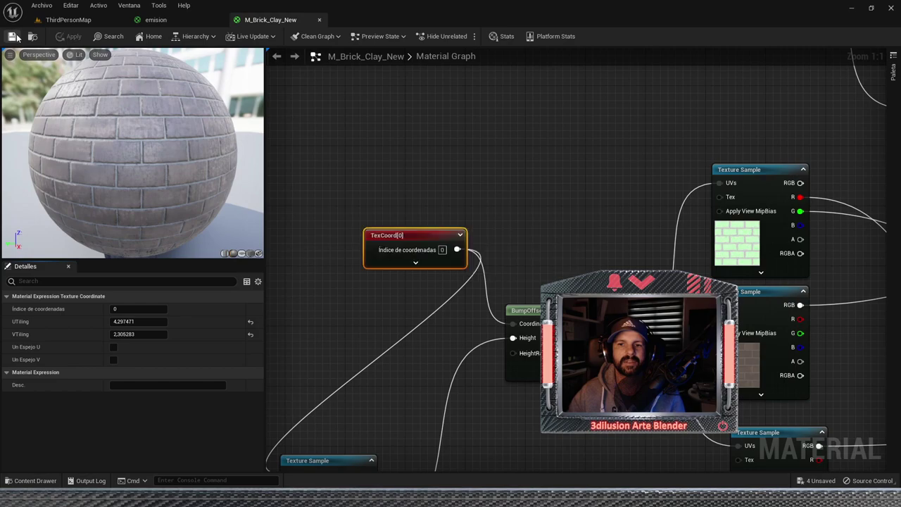
click(68, 20)
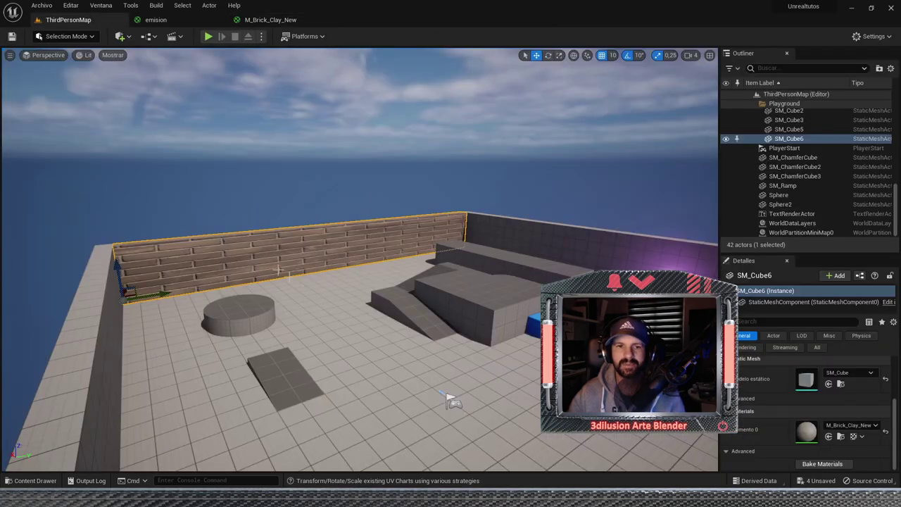
- Inspect the retiled brick wall, then bring up the Content Drawer on StarterContent Materials
scroll(333, 243, up, 2)
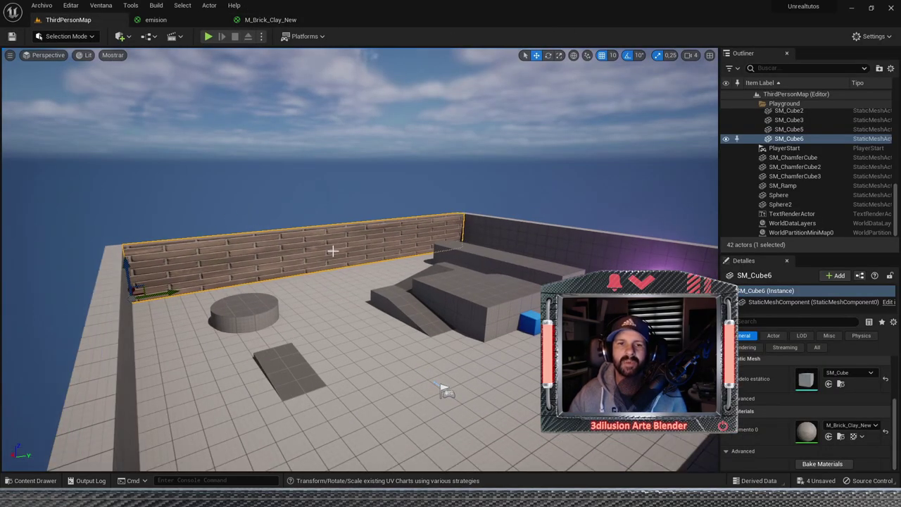
scroll(331, 252, up, 2)
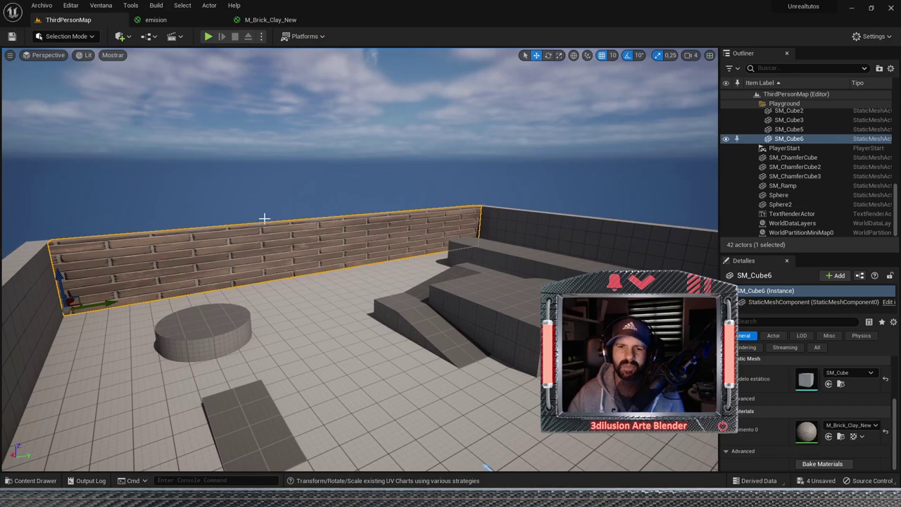
scroll(448, 397, down, 2)
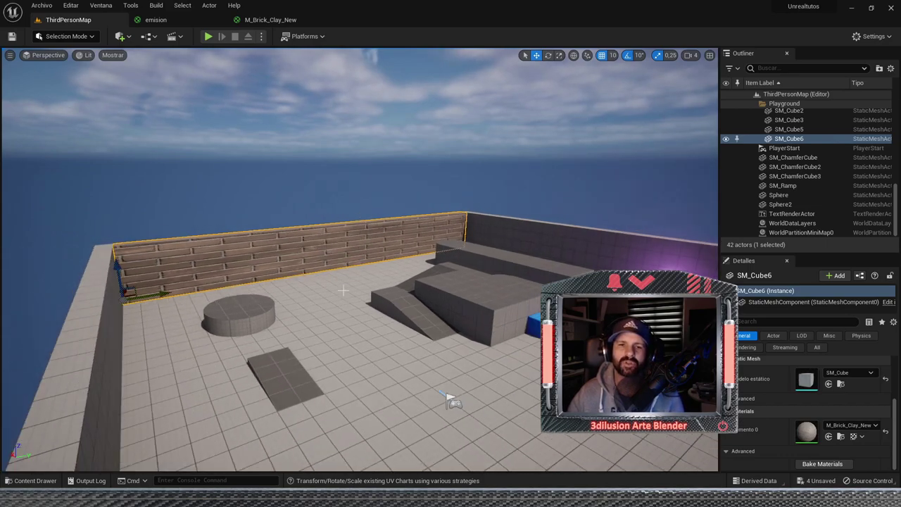
scroll(445, 392, down, 1)
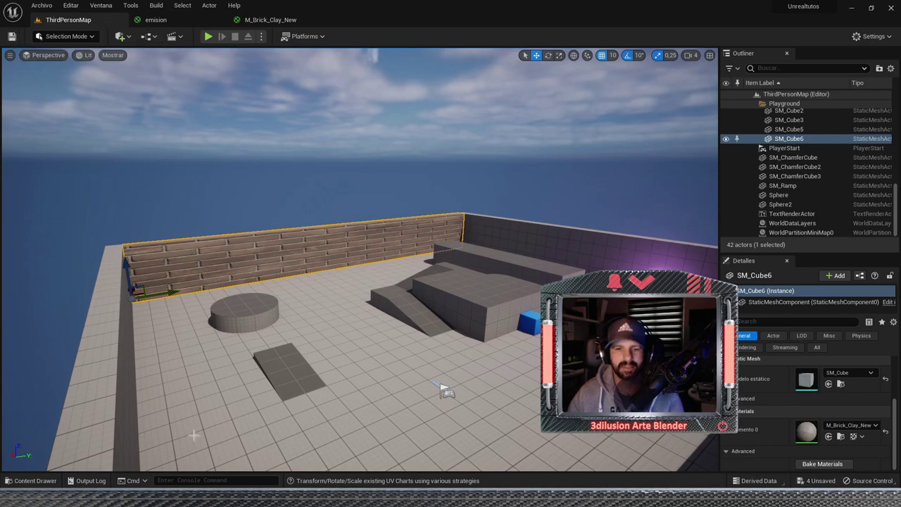
click(29, 481)
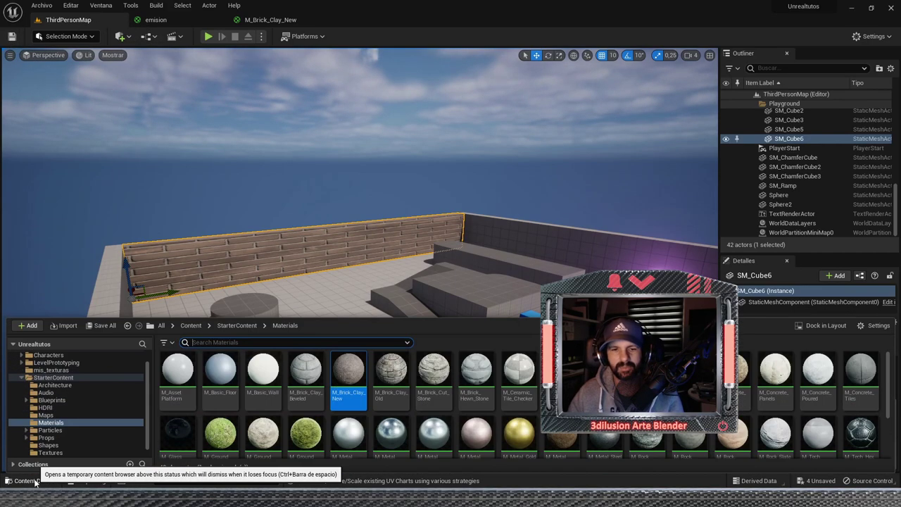
- Select the T_CobbleStone_Pebble_D texture in StarterContent Textures
scroll(54, 436, down, 1)
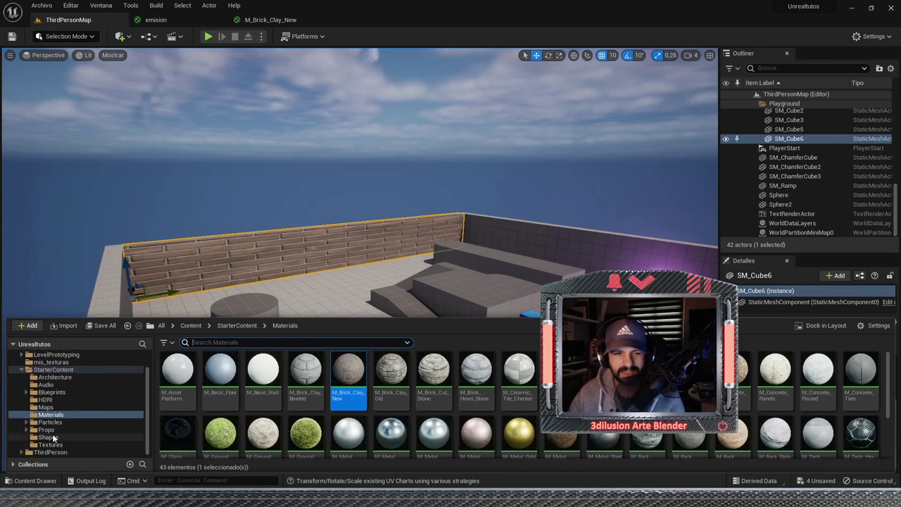
click(50, 445)
scroll(368, 402, down, 1)
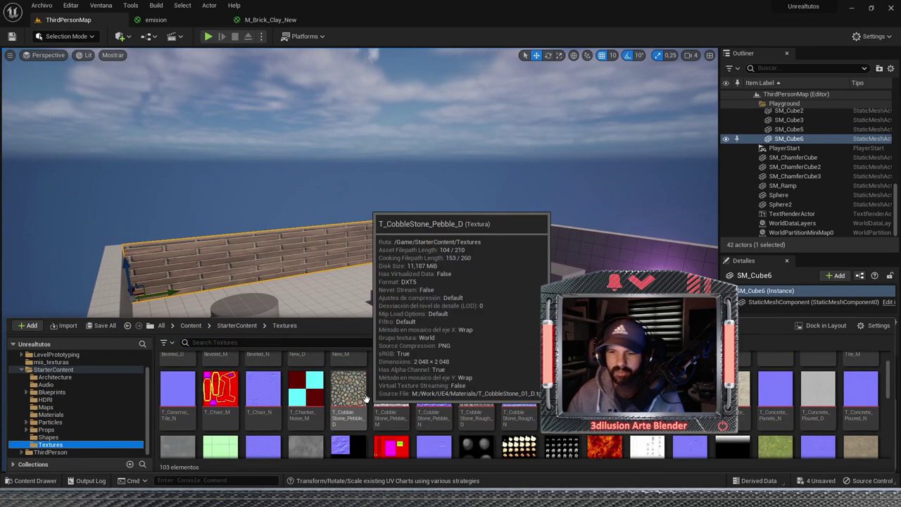
scroll(277, 428, down, 1)
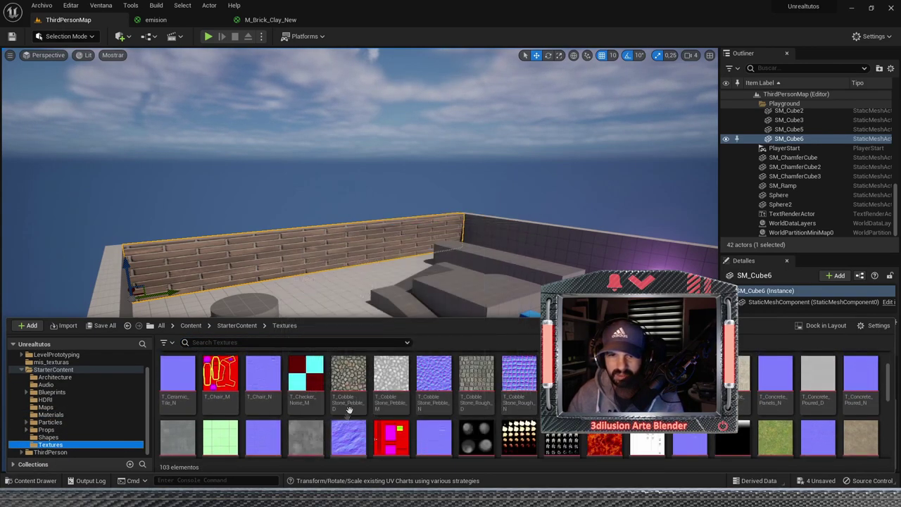
click(348, 373)
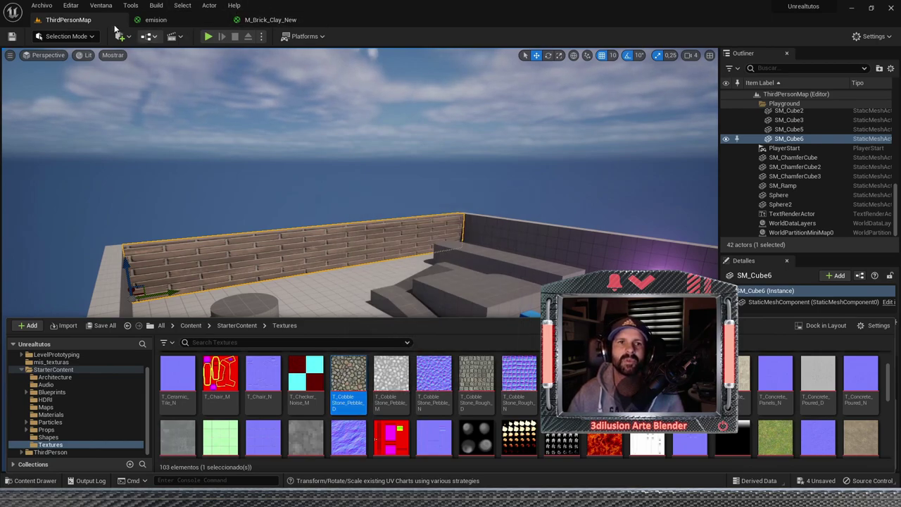
- Close and reopen the Content Drawer, then browse to the LevelPrototyping folder
click(35, 481)
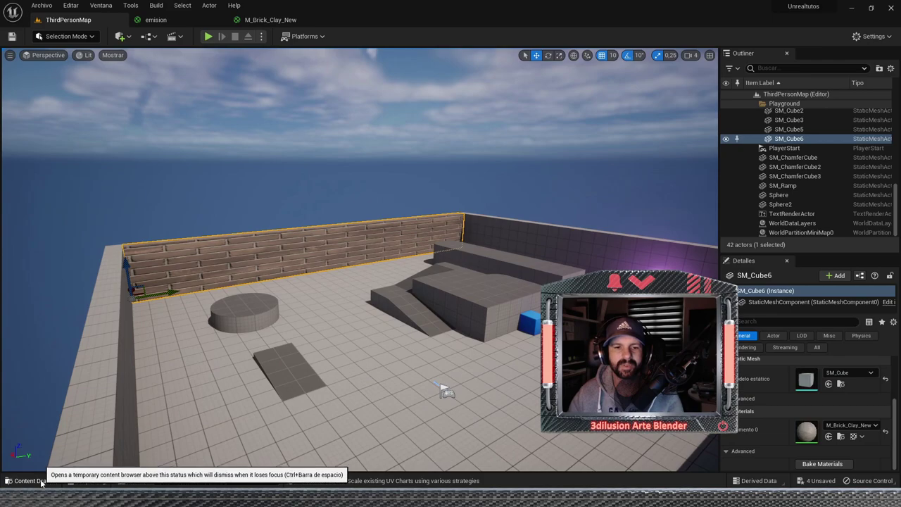
click(41, 481)
click(62, 358)
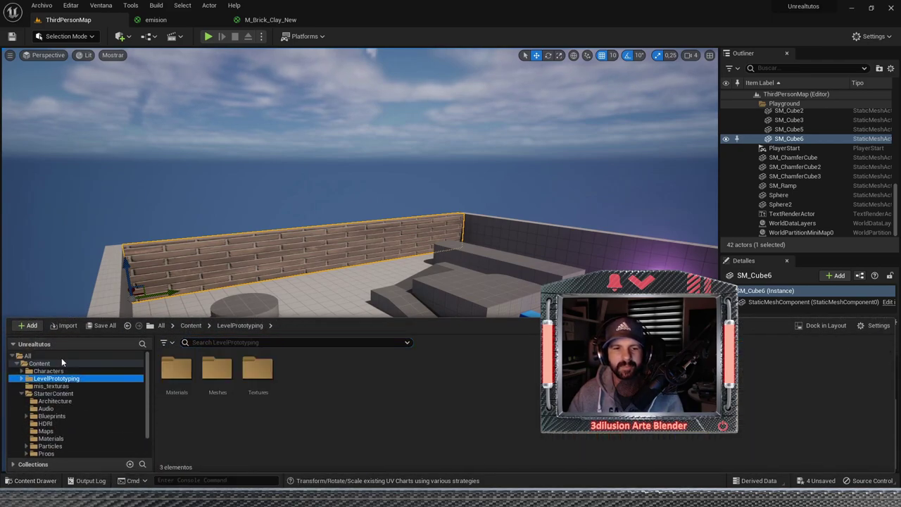
- Create a new material named 'mat' in the mis_texturas folder and open it
click(62, 362)
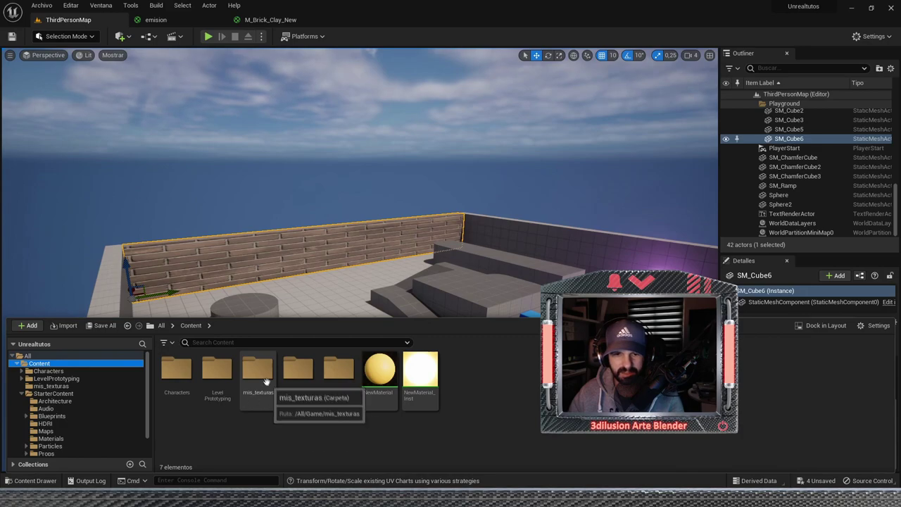
double_click(267, 382)
right_click(281, 371)
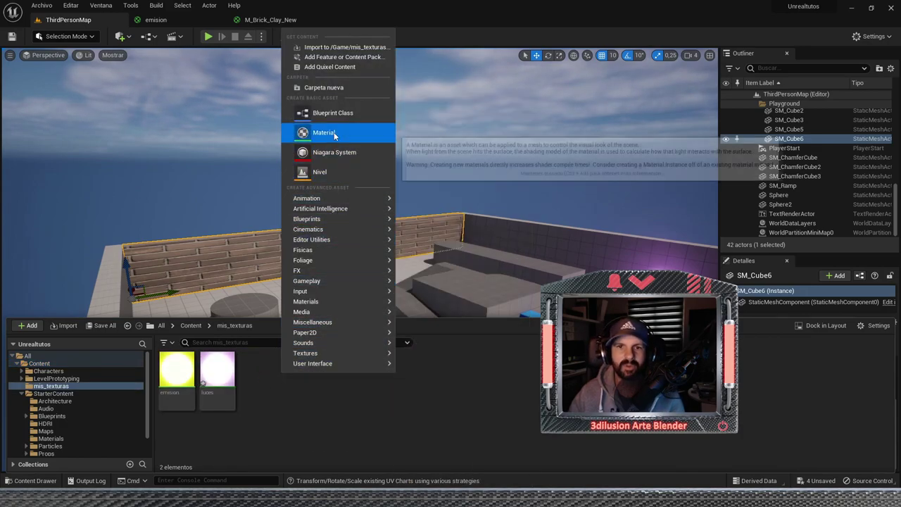
click(325, 132)
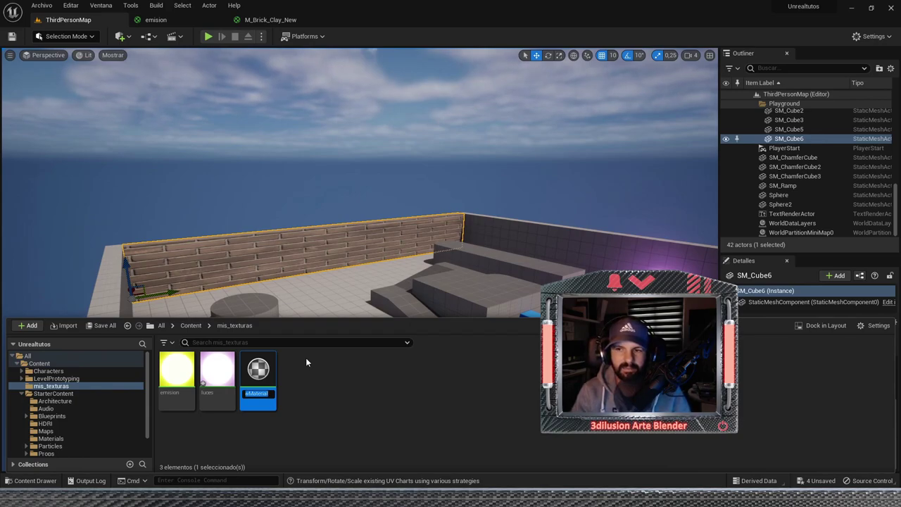
text(mat)
key(Return)
double_click(259, 374)
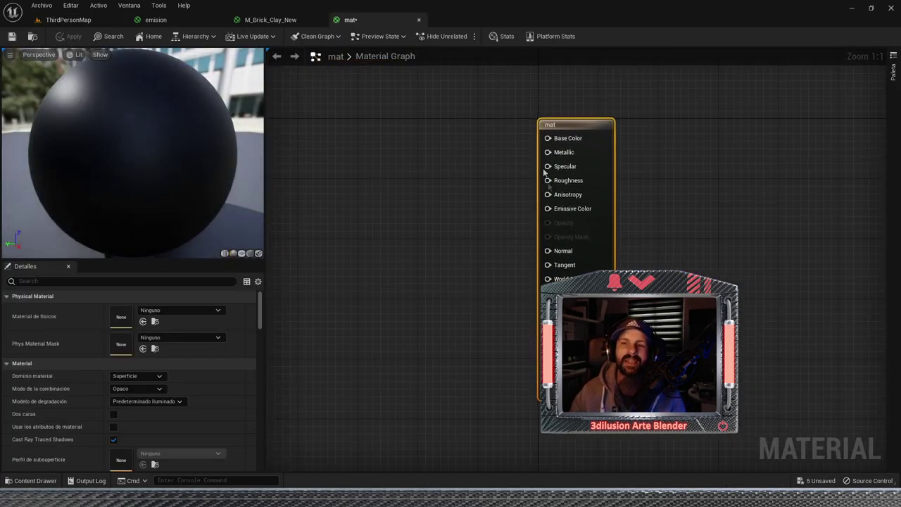
- Add an empty Texture Sample node to the mat graph
right_click(423, 162)
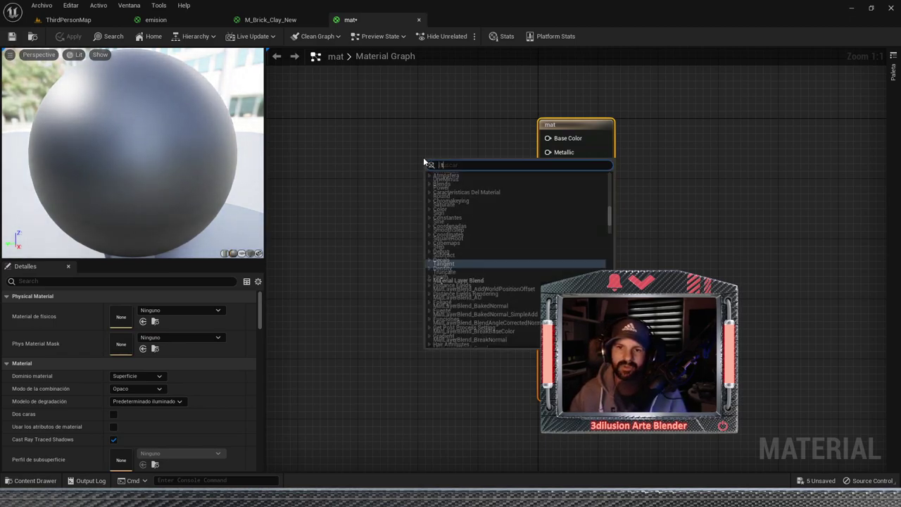
click(387, 157)
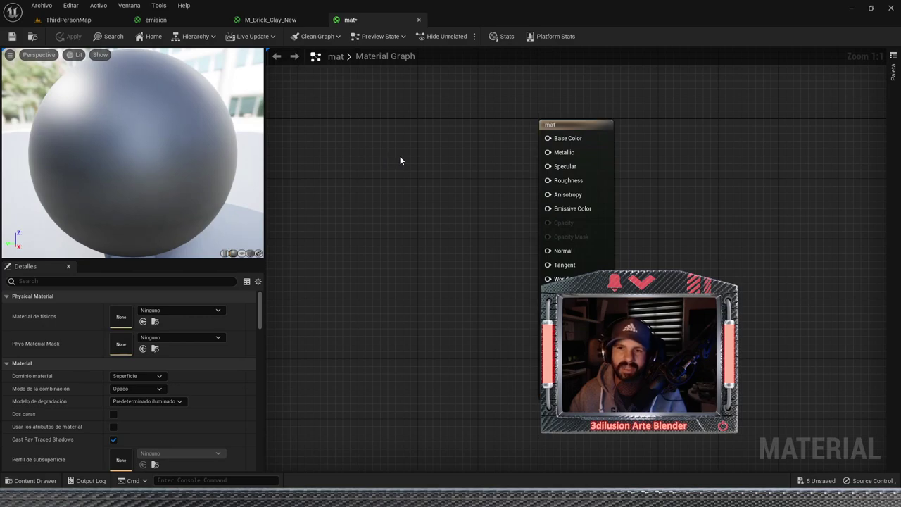
click(400, 160)
drag(428, 163, 401, 140)
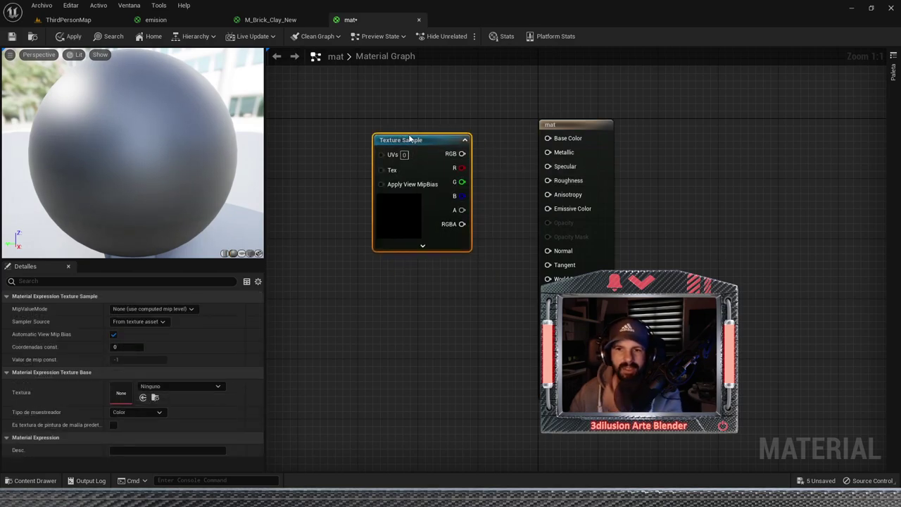
- Add a T_CobbleStone_Pebble_D texture sample and delete the empty Texture Sample node
click(31, 480)
scroll(67, 421, down, 2)
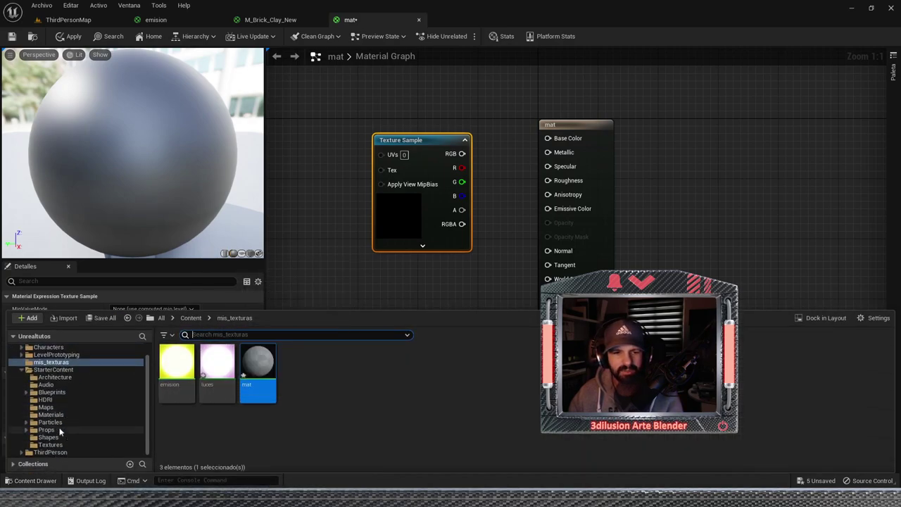
click(50, 444)
click(343, 427)
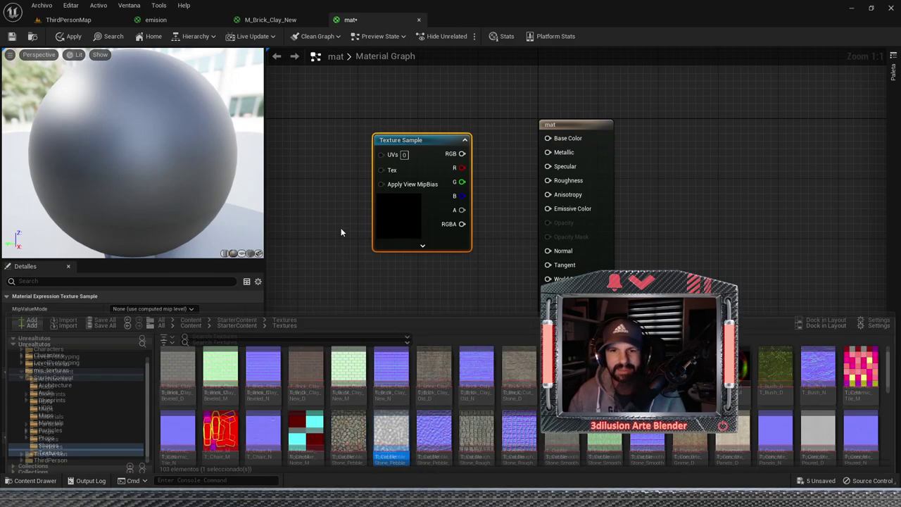
click(341, 228)
click(341, 228)
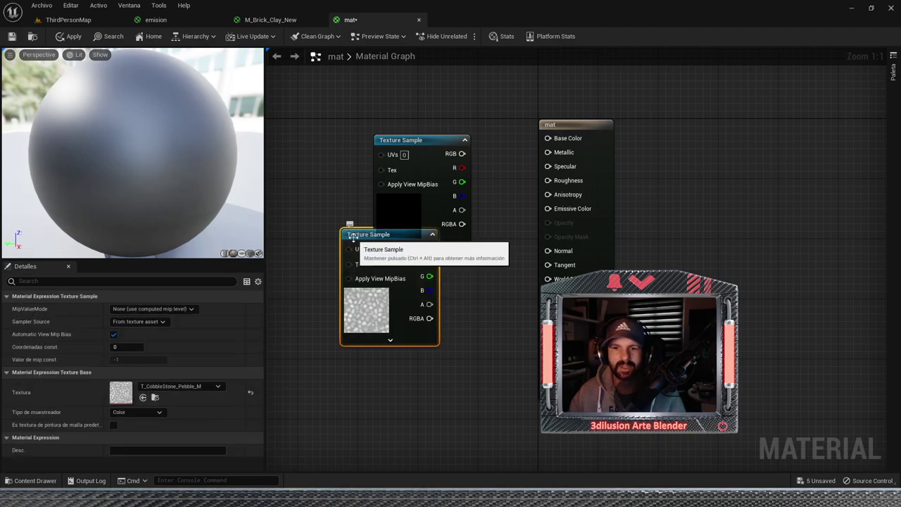
drag(354, 235, 340, 269)
click(422, 156)
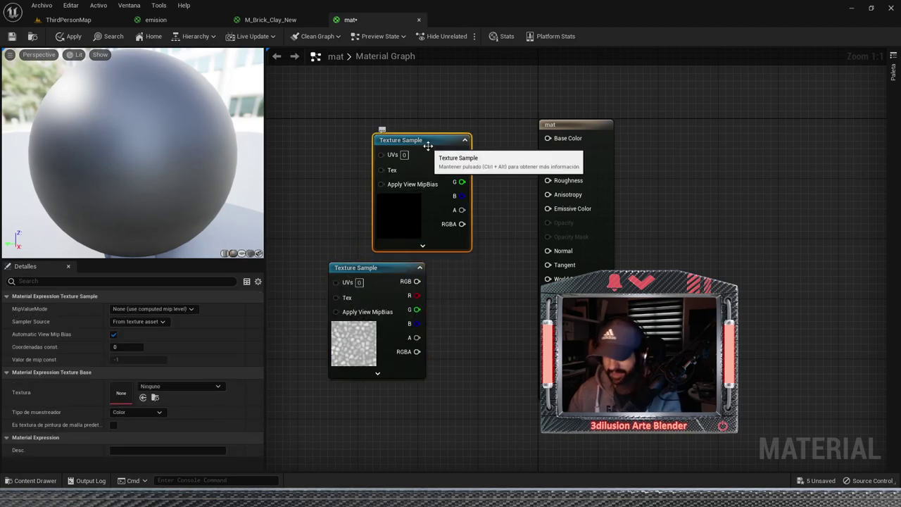
key(Delete)
drag(366, 267, 374, 170)
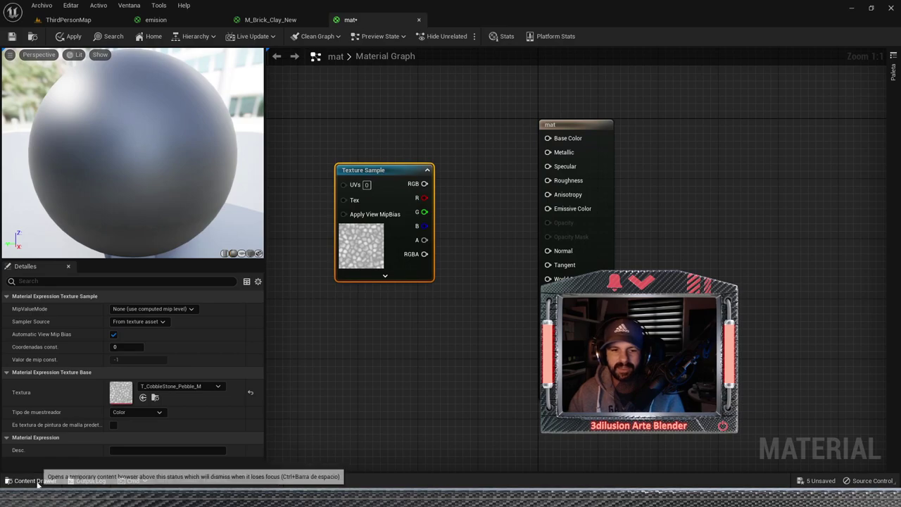
- Bring in the cobblestone texture, remove the extra node, and wire RGB to Base Color
click(30, 480)
mouse_move(350, 429)
mouse_down()
mouse_move(462, 252)
mouse_move(312, 163)
mouse_up()
click(396, 169)
key(Delete)
drag(386, 183, 548, 138)
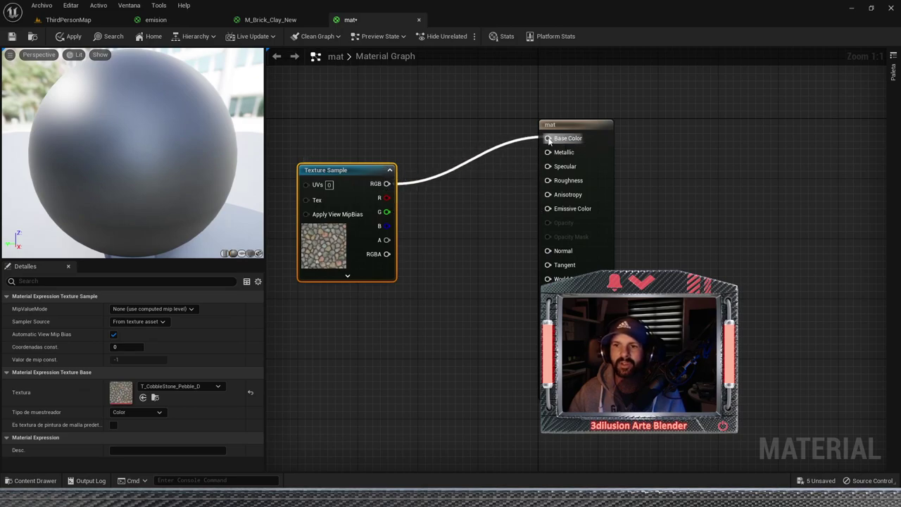
drag(337, 170, 368, 110)
drag(202, 142, 165, 135)
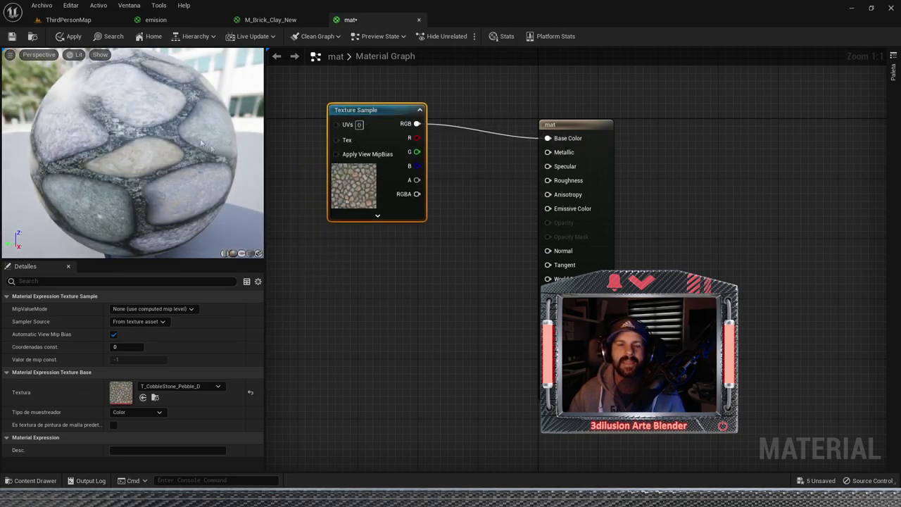
scroll(337, 237, down, 2)
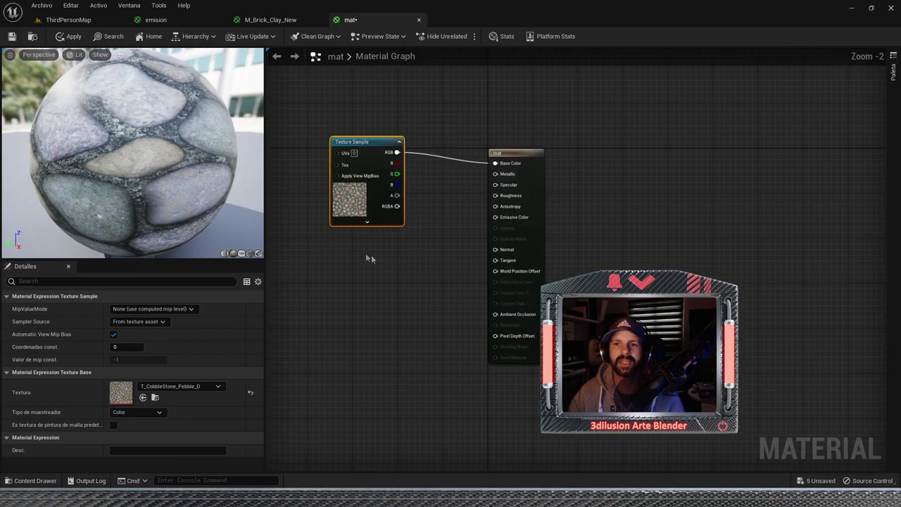
drag(329, 132, 492, 373)
key(Home)
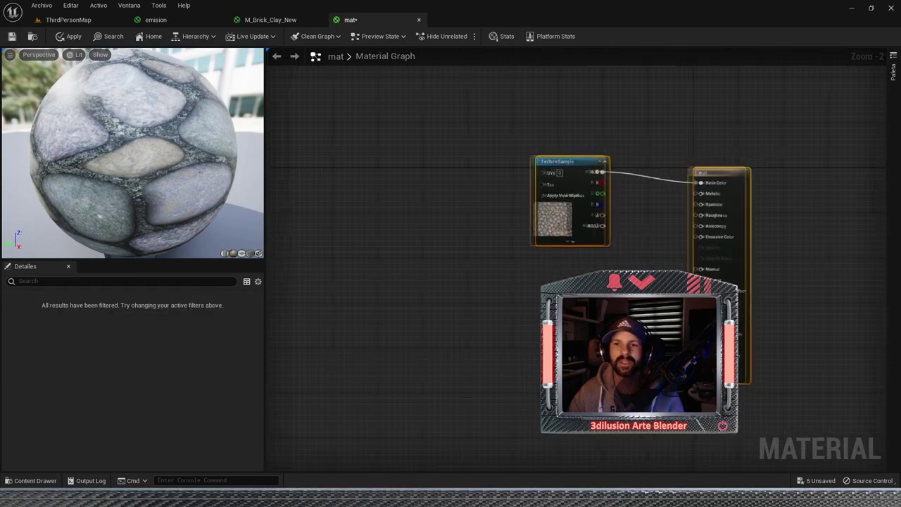
click(368, 209)
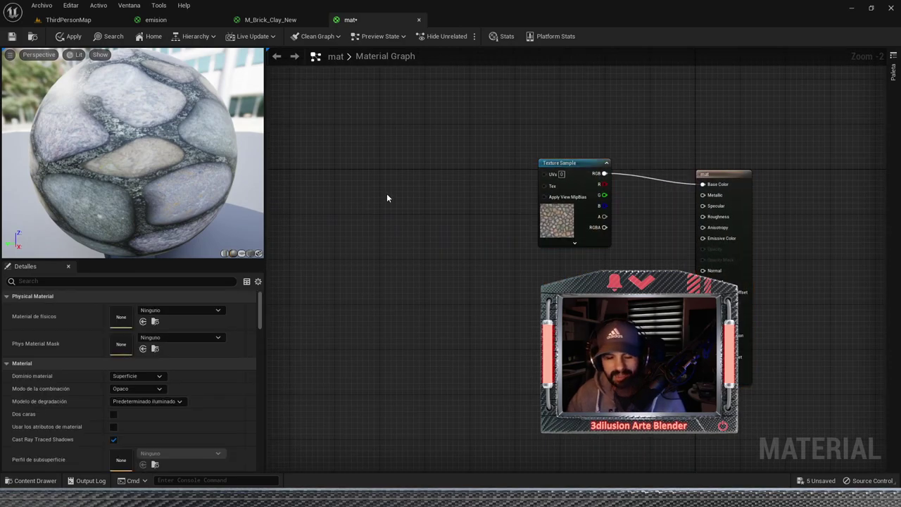
- Add a TextureCoordinate node to the mat graph via the node search
right_click(387, 198)
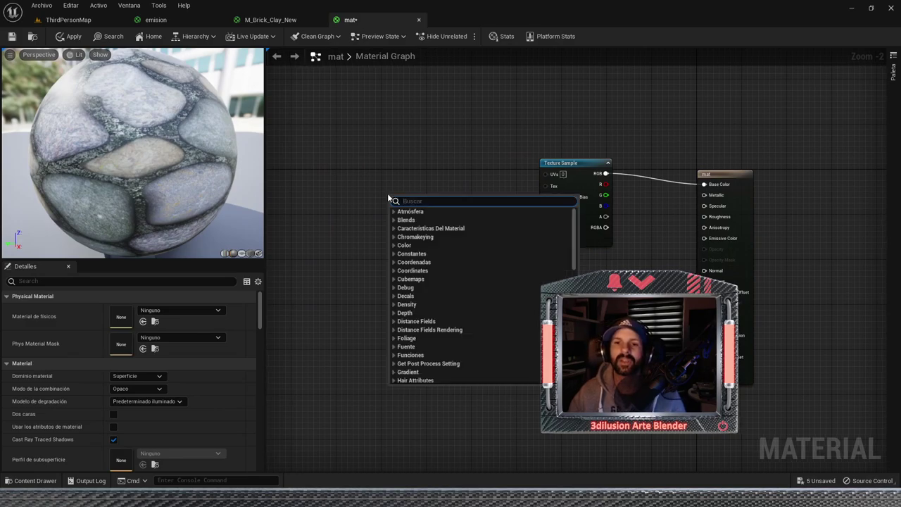
text(texter)
key(BackSpace)
key(BackSpace)
text(ure)
key(BackSpace)
key(BackSpace)
key(BackSpace)
text(coord)
click(412, 217)
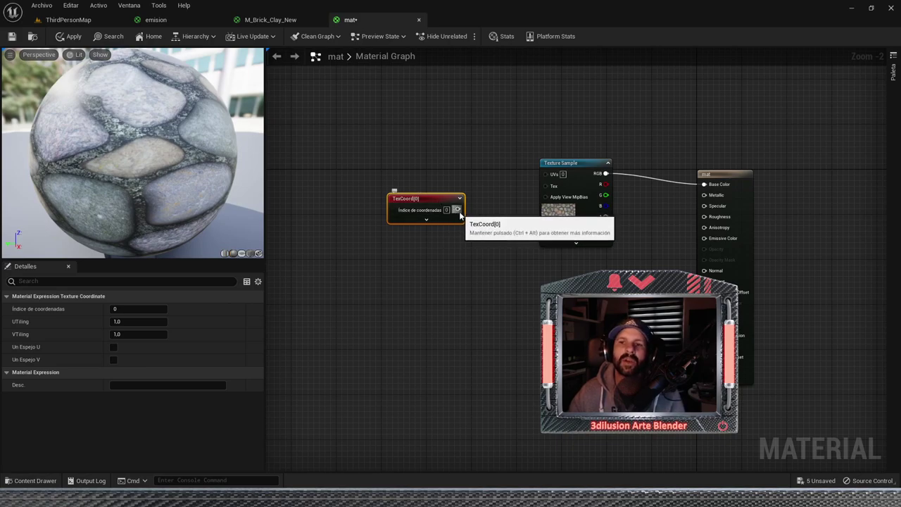
- Wire the TexCoord node into the cobblestone texture's UVs and change its coordinate index
drag(458, 209, 545, 175)
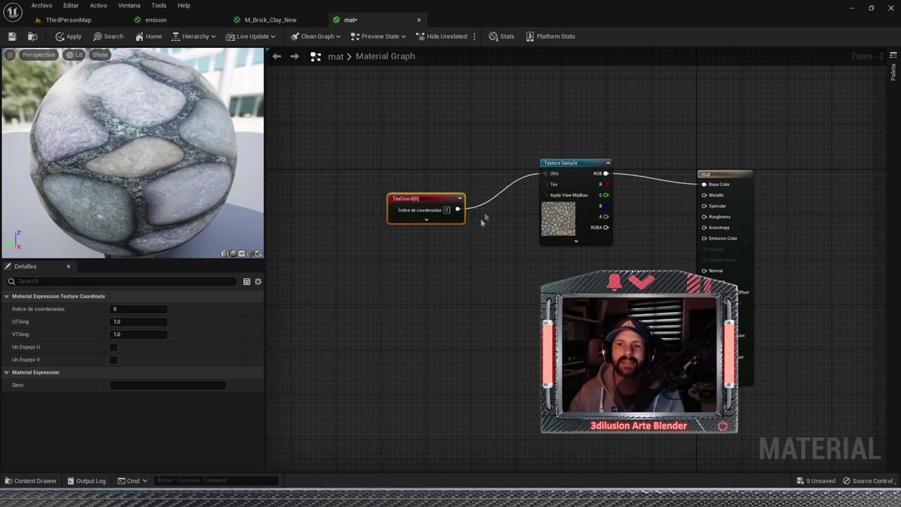
scroll(430, 248, up, 1)
scroll(431, 249, up, 1)
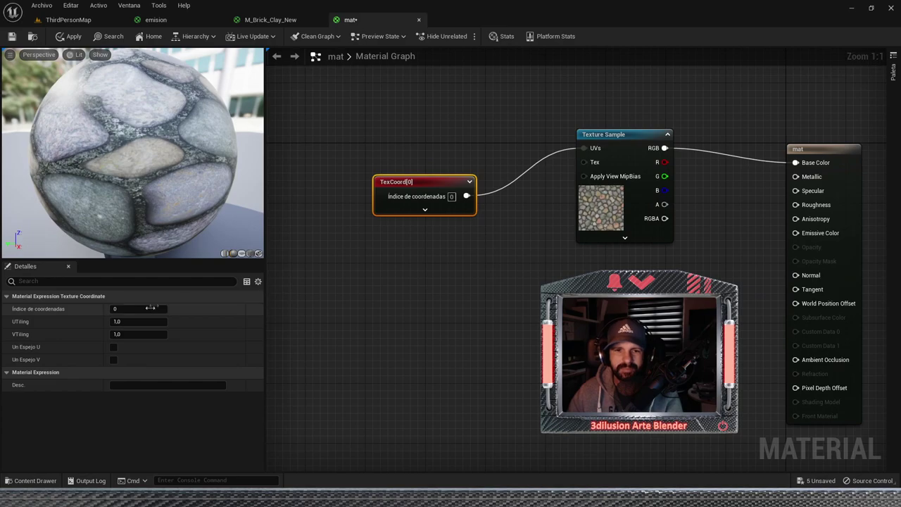
mouse_move(135, 312)
mouse_down()
mouse_move(145, 311)
mouse_move(129, 334)
mouse_up()
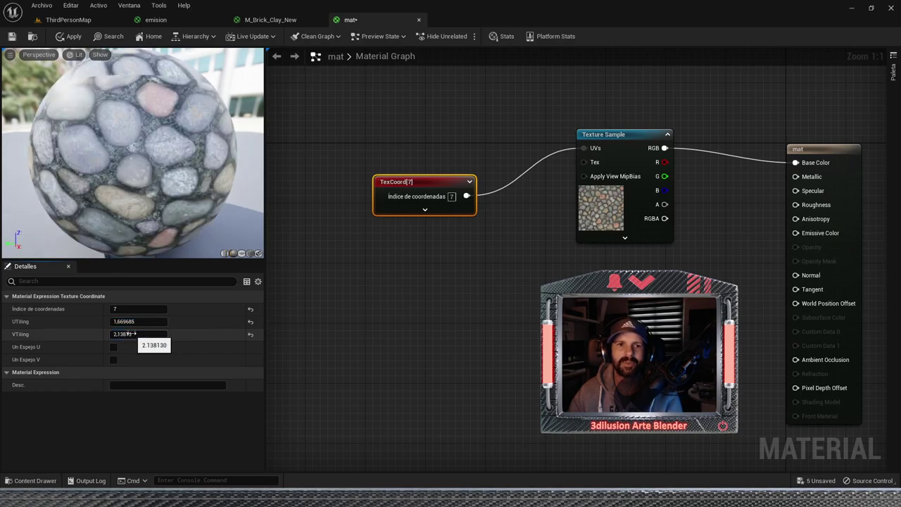